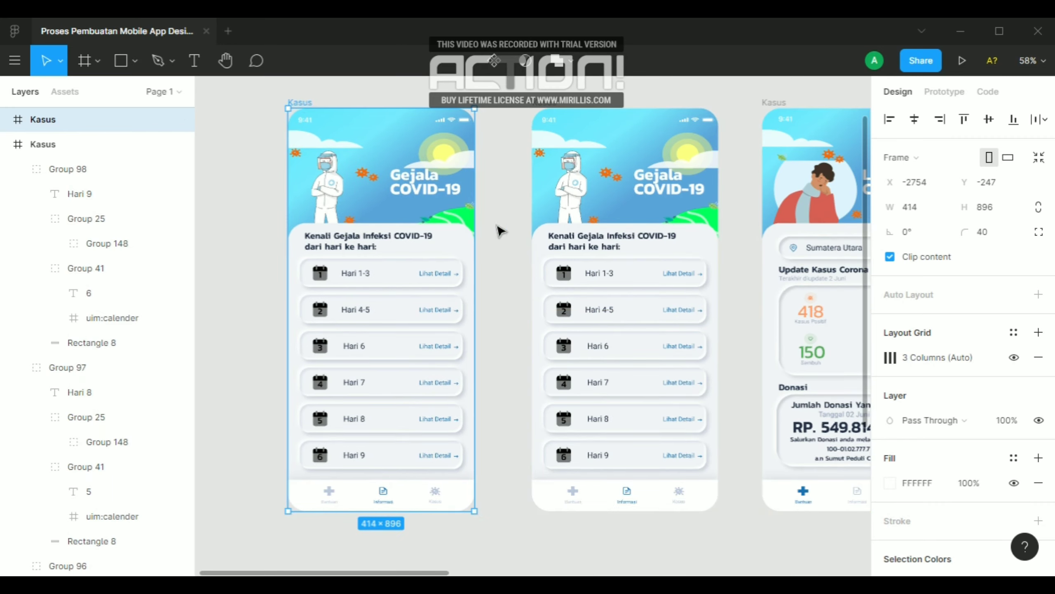
# Delete the header illustration, the intro text and all the day cards from the leftmost Kasus frame
pyautogui.click(392, 177)
pyautogui.press('Delete')
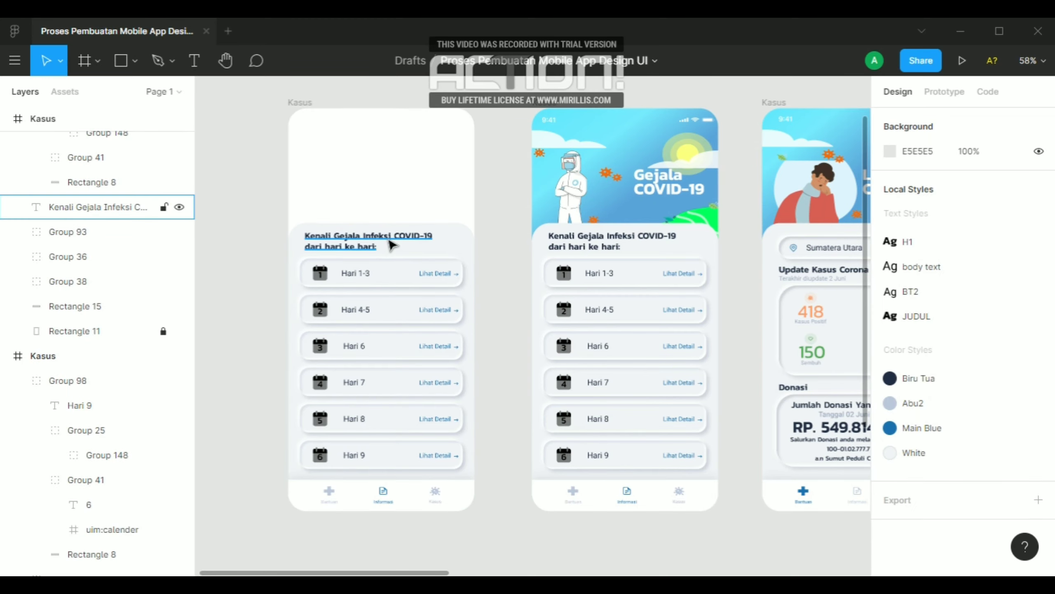
pyautogui.click(393, 245)
pyautogui.press('Delete')
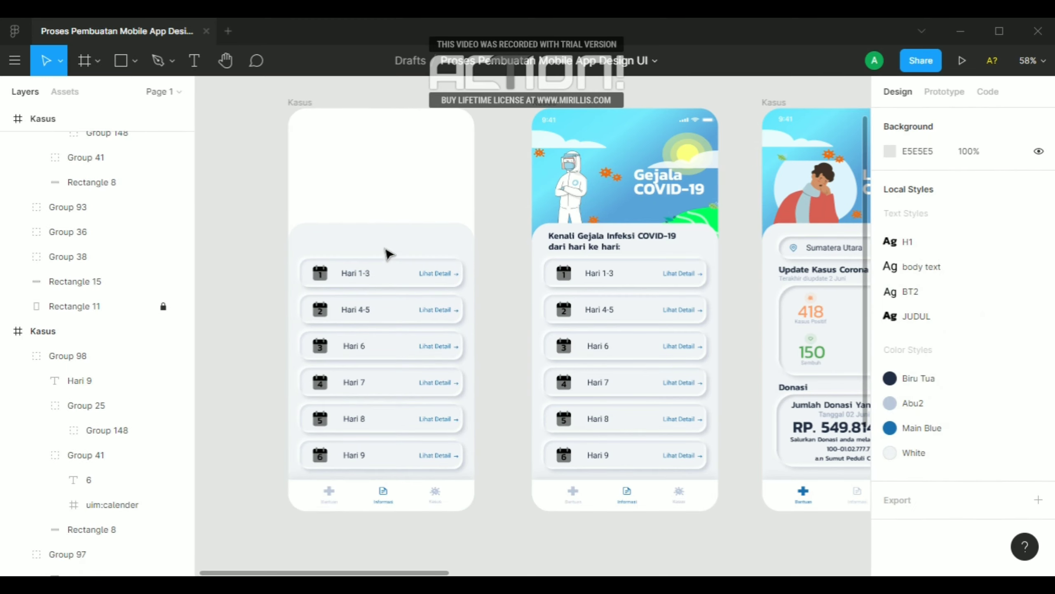
pyautogui.moveTo(384, 248); pyautogui.dragTo(394, 454)
pyautogui.press('Delete')
# Recolour the leftmost frame's bottom navigation: the middle document item with Abu2 and the virus icon item with Main Blue
pyautogui.click(382, 495)
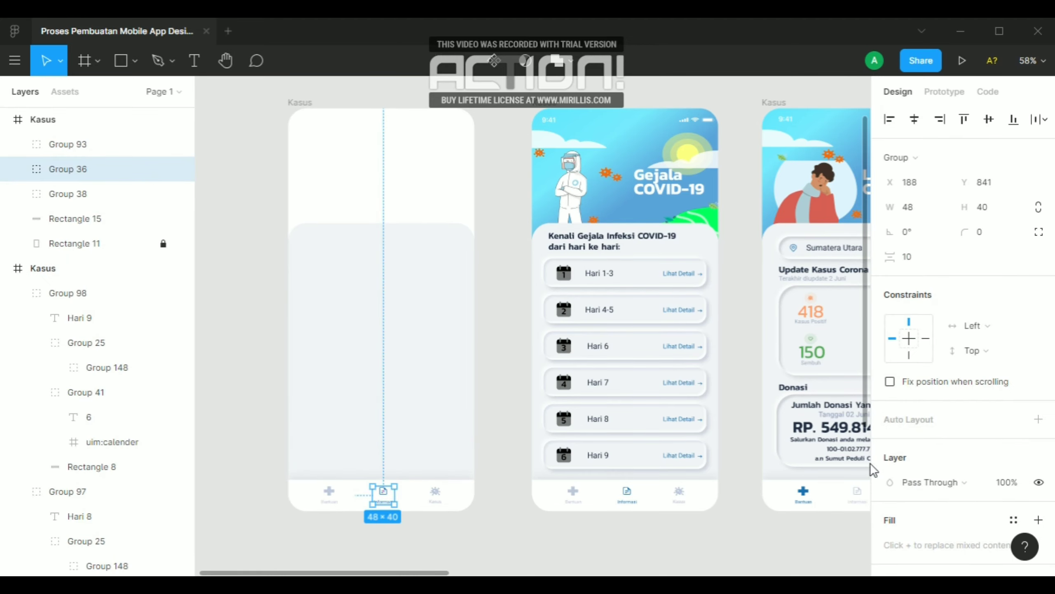
pyautogui.scroll(-5, 905, 482)
pyautogui.click(890, 445)
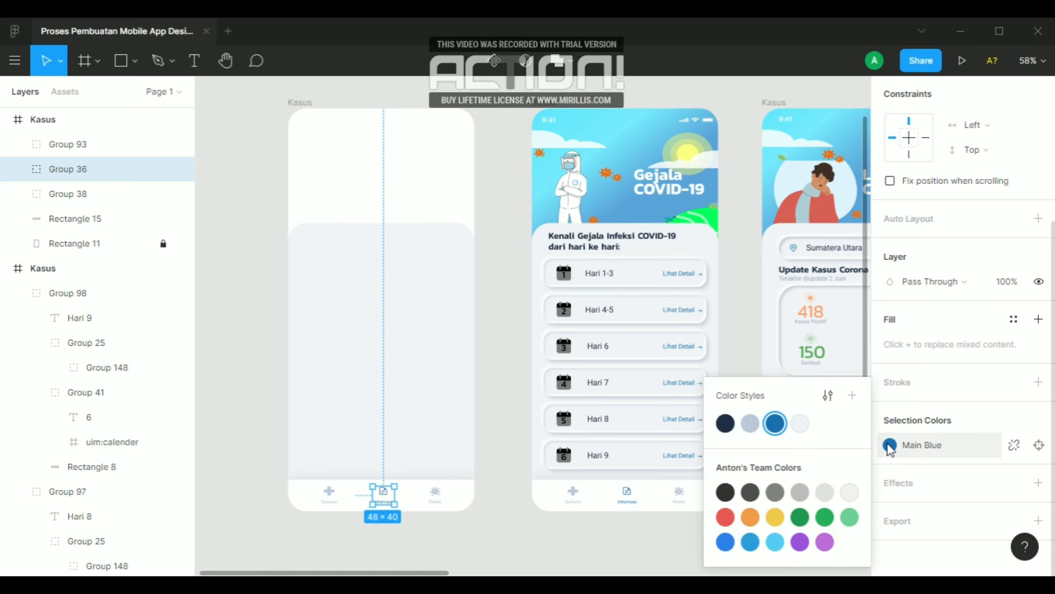
pyautogui.click(750, 424)
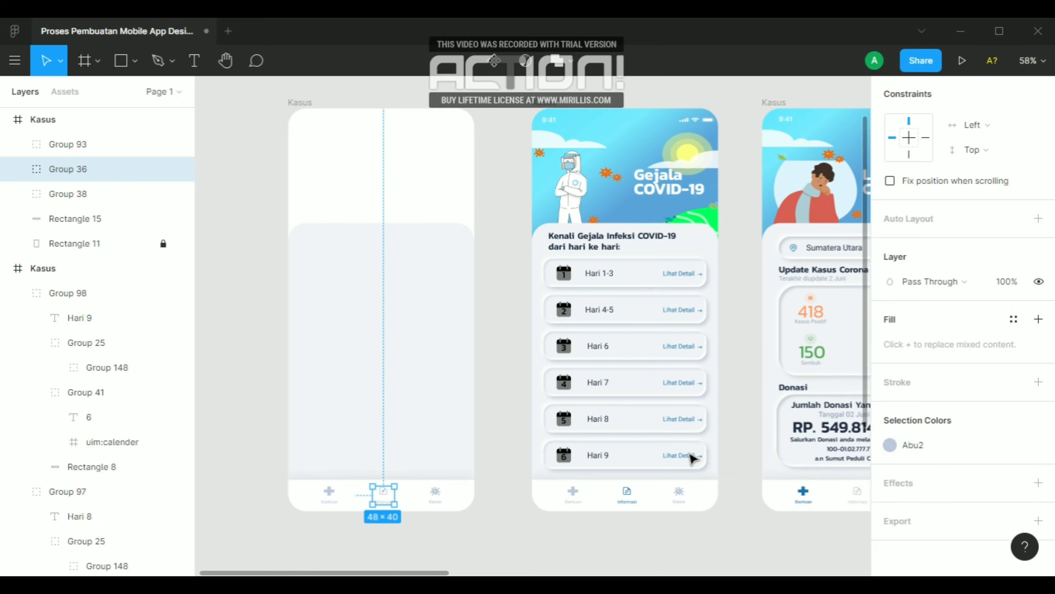
pyautogui.click(437, 496)
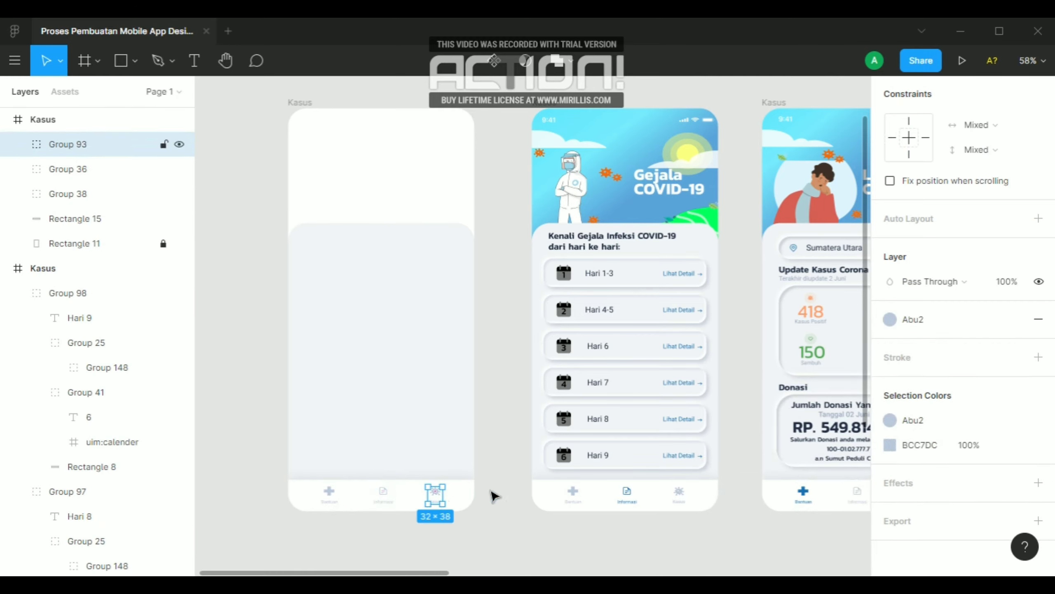
pyautogui.click(891, 319)
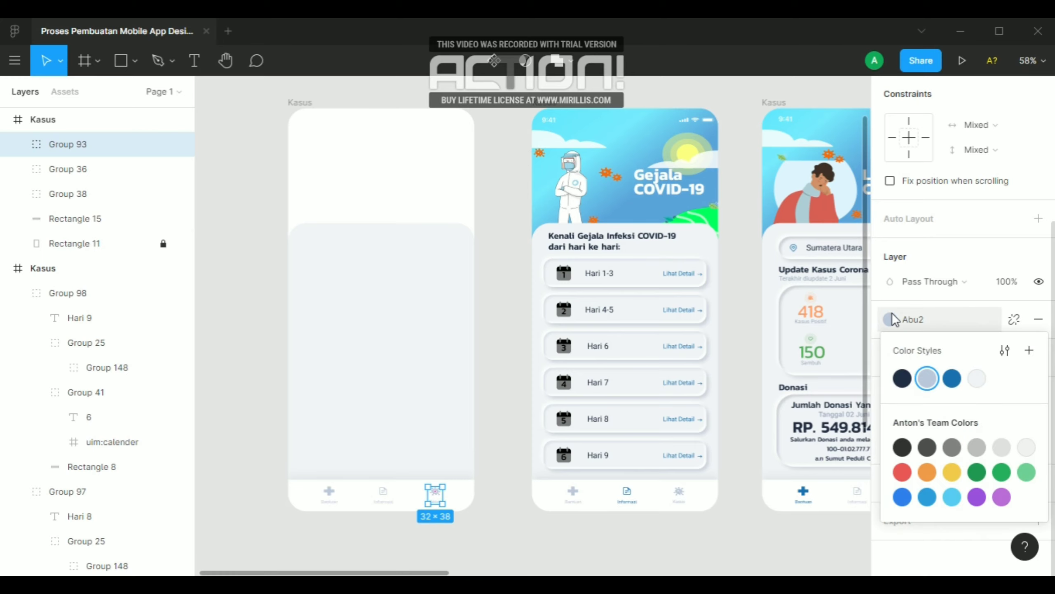
pyautogui.click(952, 375)
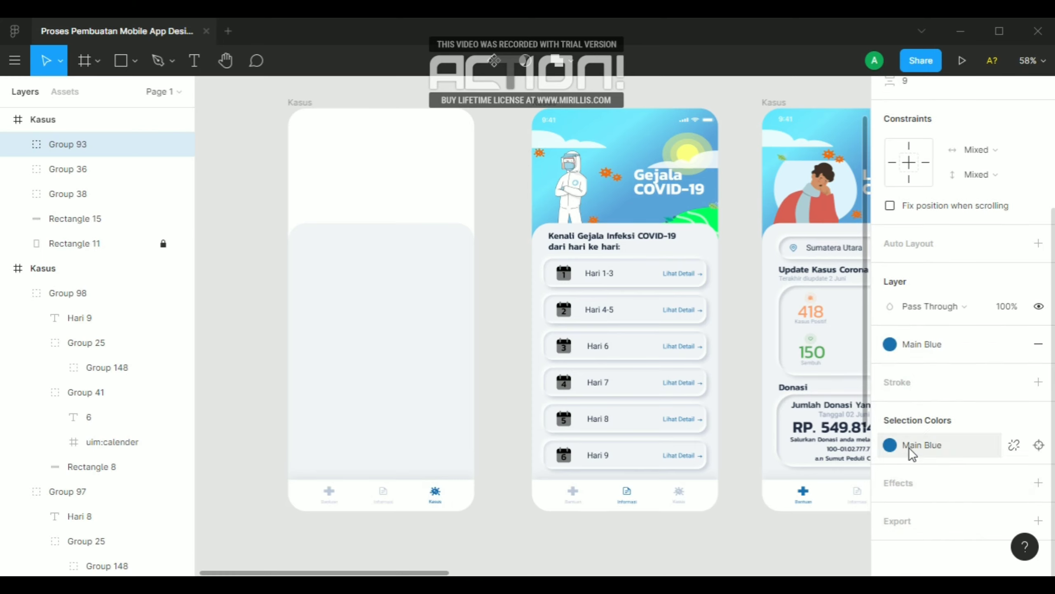
pyautogui.click(547, 546)
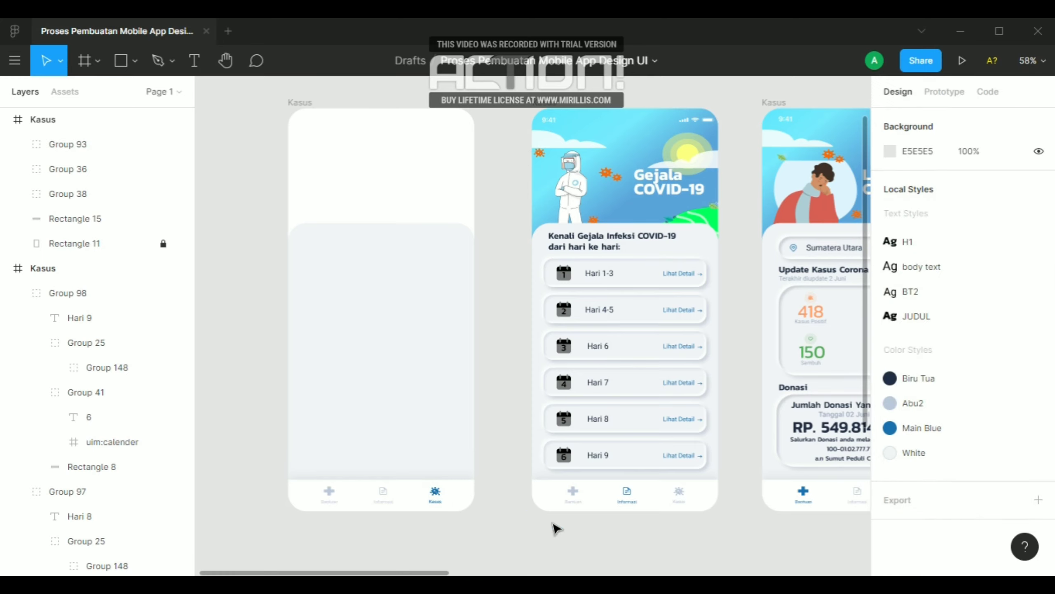
# Place the ambulance illustration from Frame 2 in the emptied Kasus frame, centred horizontally and aligned to the frame's top edge
pyautogui.scroll(-2, 670, 485)
pyautogui.scroll(-5, 298, 453)
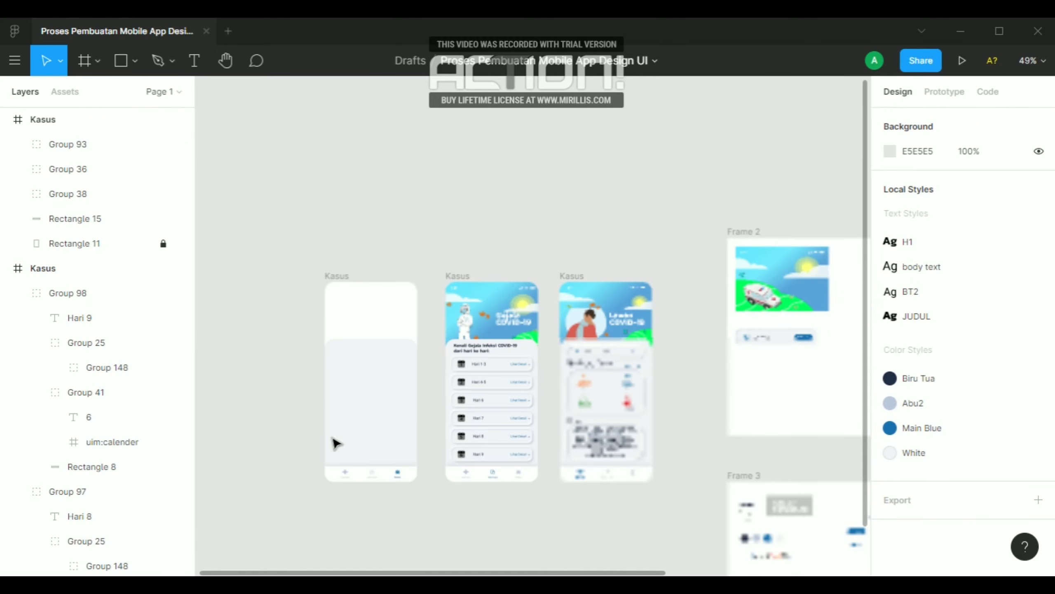
pyautogui.moveTo(779, 305); pyautogui.dragTo(370, 349)
pyautogui.scroll(-3, 773, 351)
pyautogui.scroll(5, 543, 360)
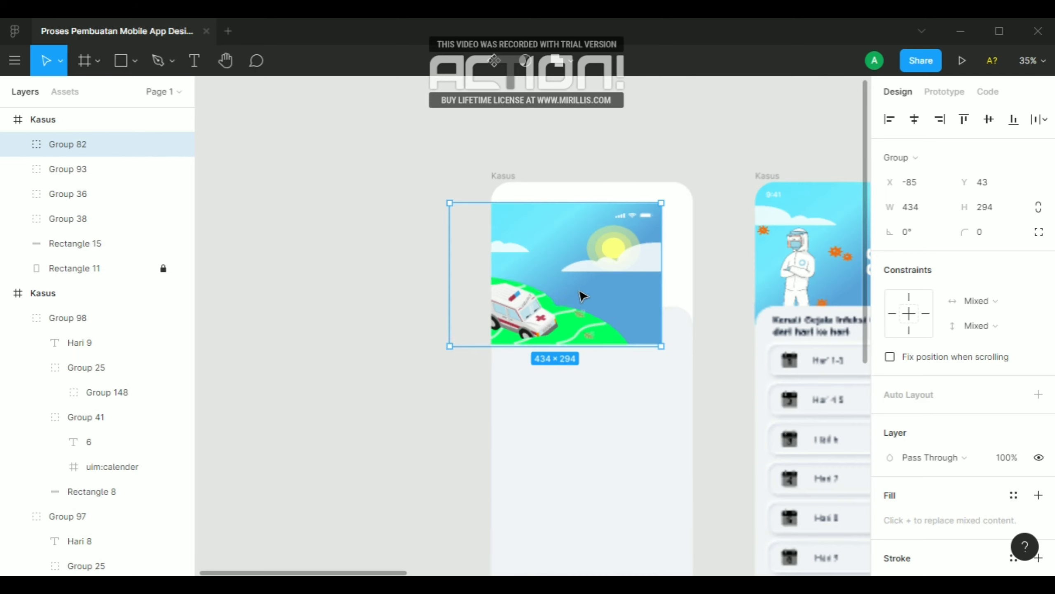
pyautogui.moveTo(595, 282); pyautogui.dragTo(602, 278)
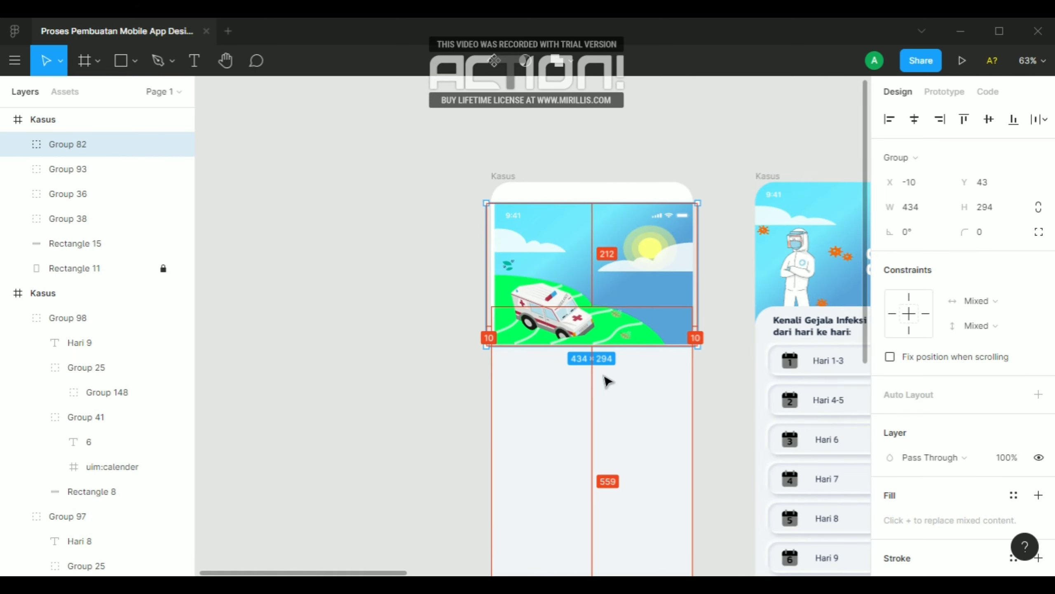
pyautogui.hotkey('alt', 'w')
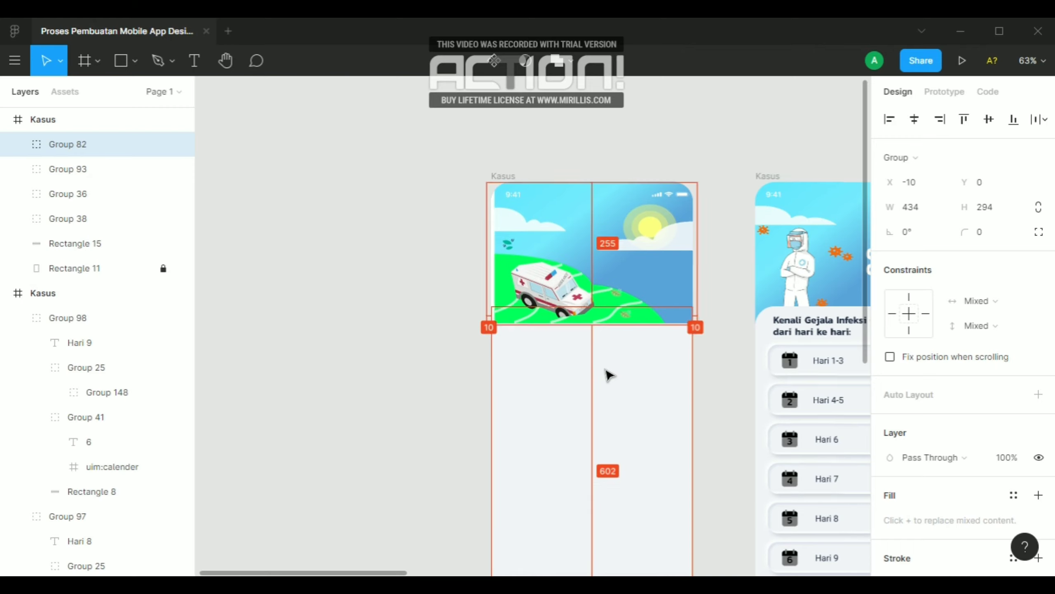
# Widen the ambulance illustration on its left side to about 442 px so it covers the frame's left edge
pyautogui.scroll(4, 510, 232)
pyautogui.scroll(15, 490, 235)
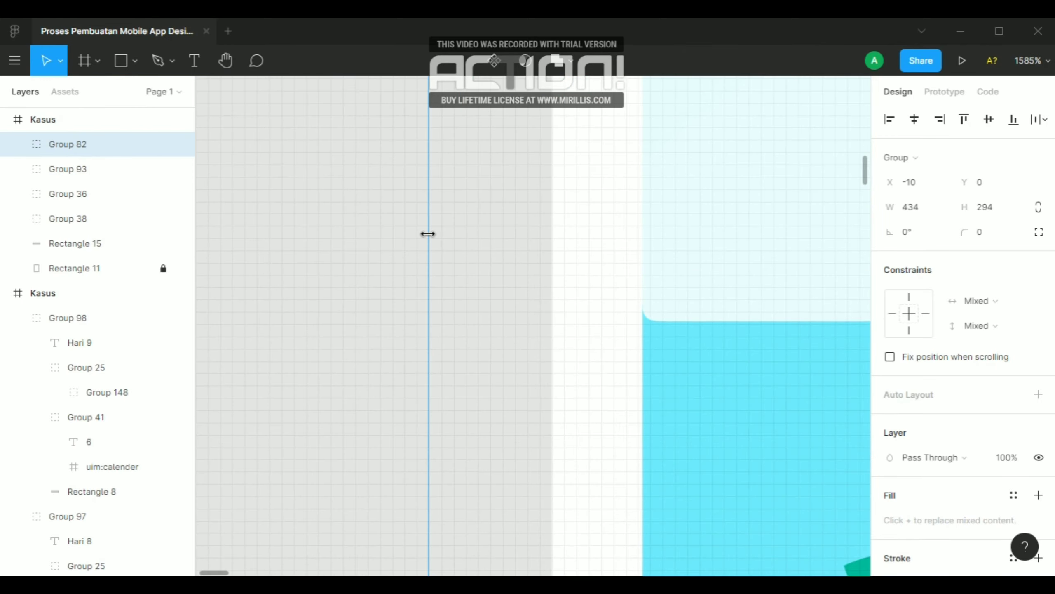
pyautogui.moveTo(427, 234); pyautogui.dragTo(346, 236)
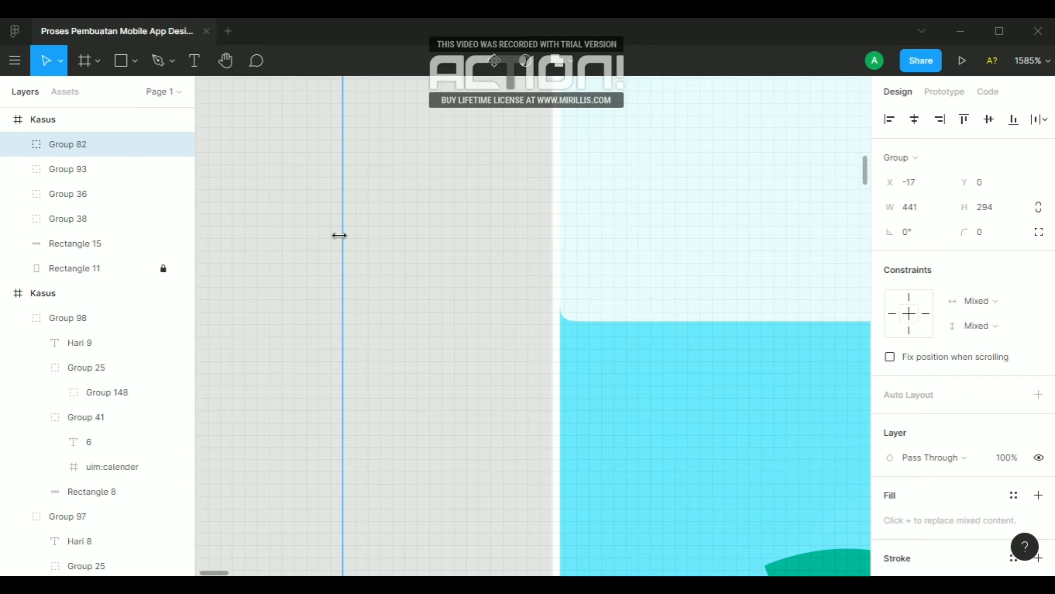
pyautogui.moveTo(337, 236); pyautogui.dragTo(335, 236)
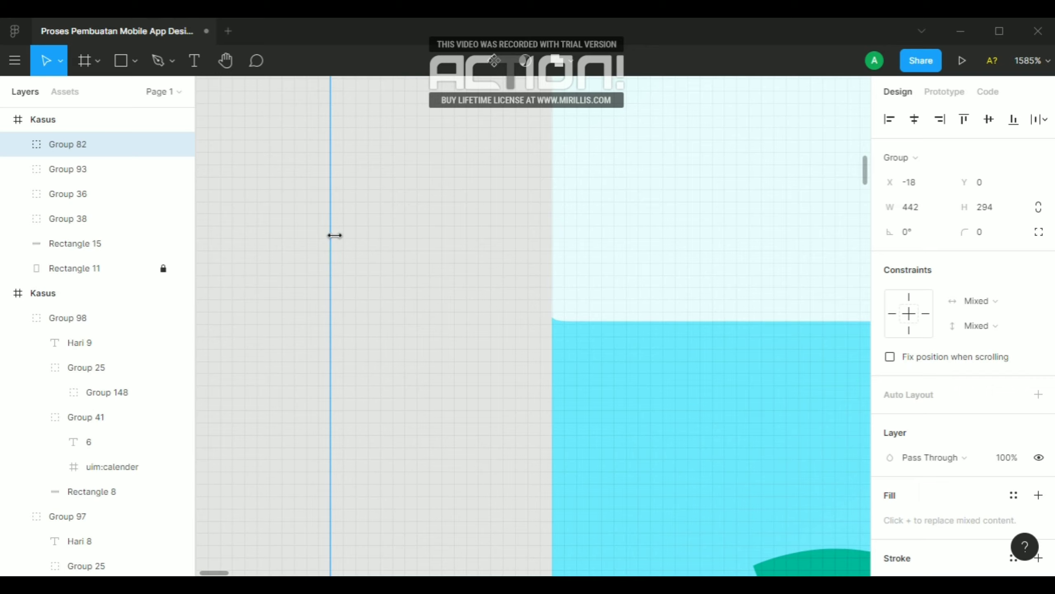
pyautogui.scroll(-10, 367, 253)
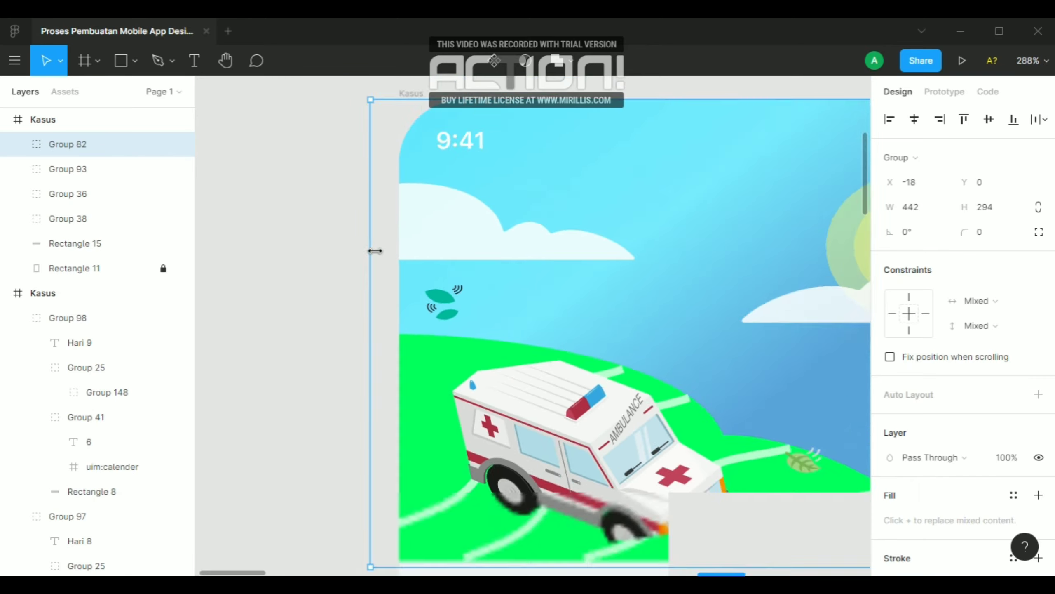
pyautogui.click(325, 238)
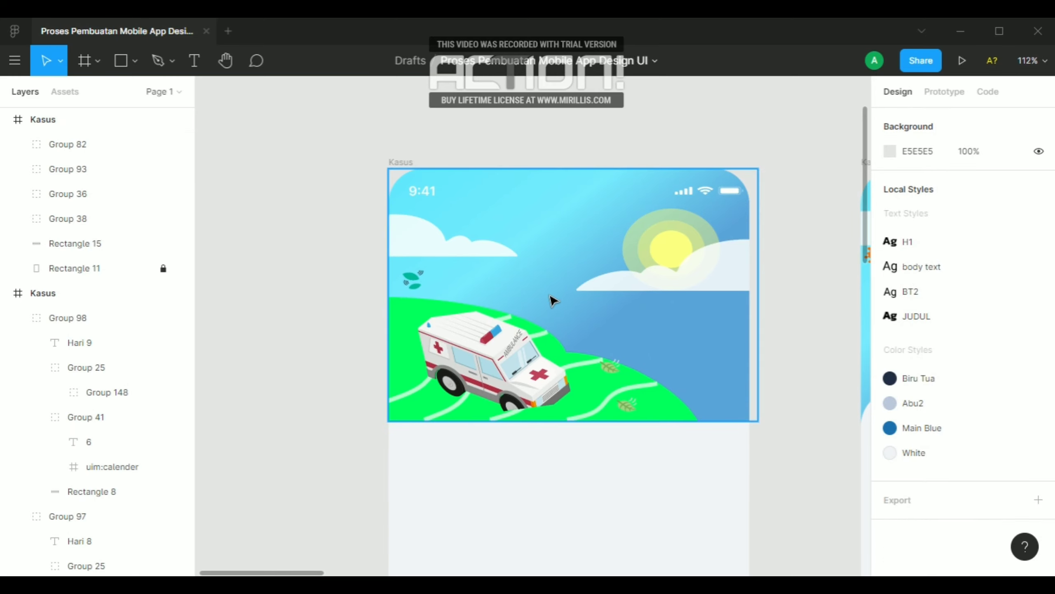
# Send the ambulance illustration backward to the bottom of the frame's layer order, behind the rounded content panel
pyautogui.scroll(-3, 551, 300)
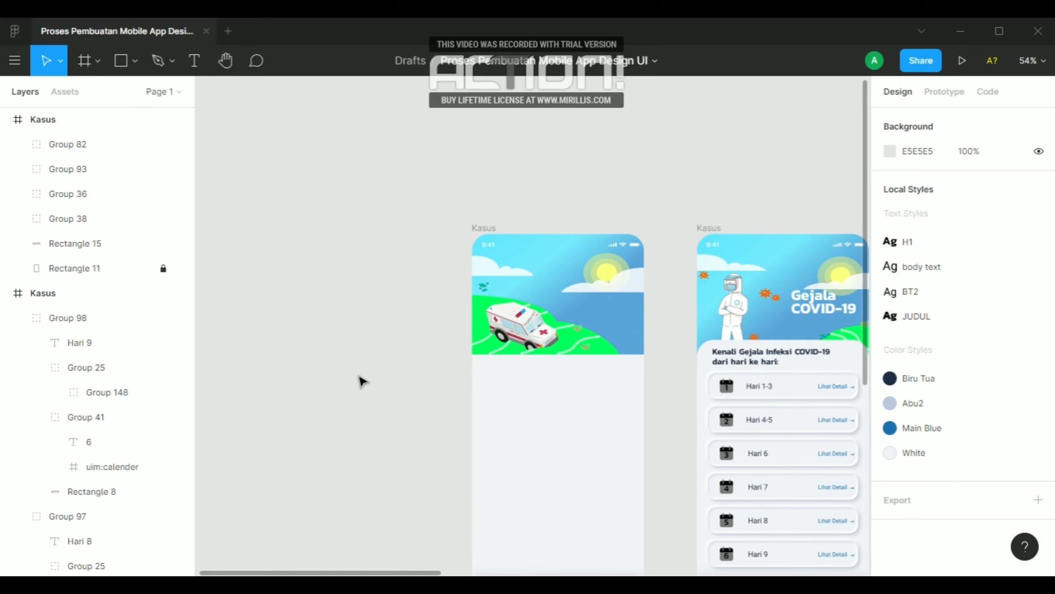
pyautogui.scroll(-2, 361, 380)
pyautogui.scroll(3, 536, 345)
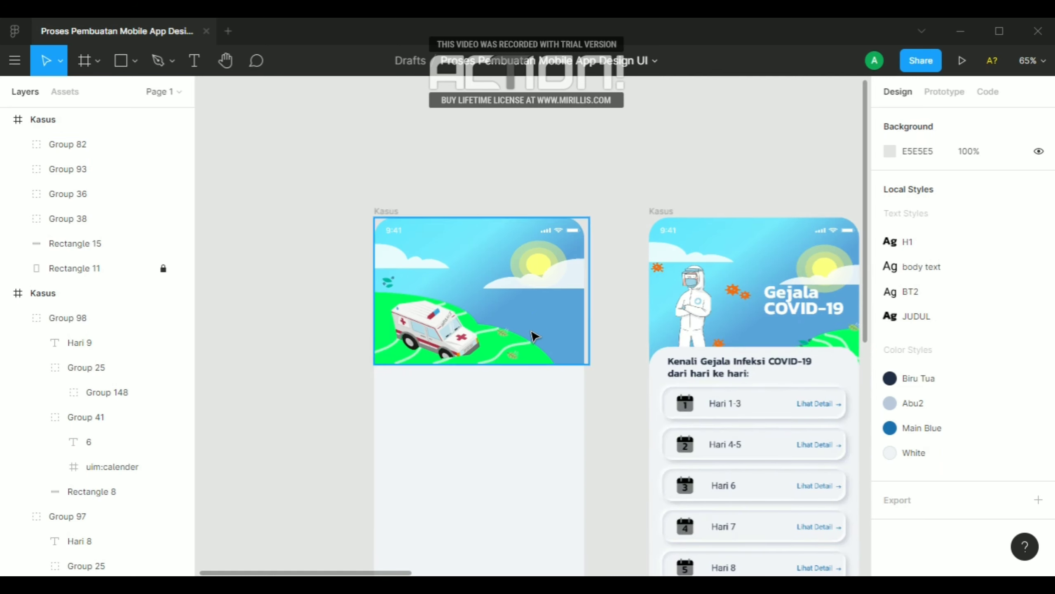
pyautogui.click(535, 333)
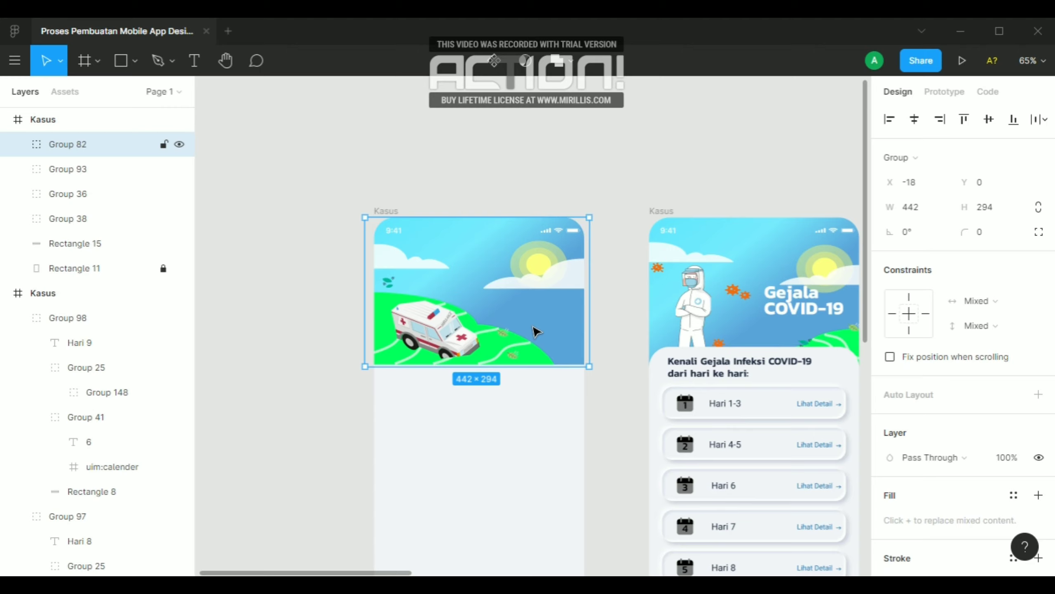
pyautogui.hotkey('ctrl', '[')
pyautogui.hotkey('ctrl', '[')
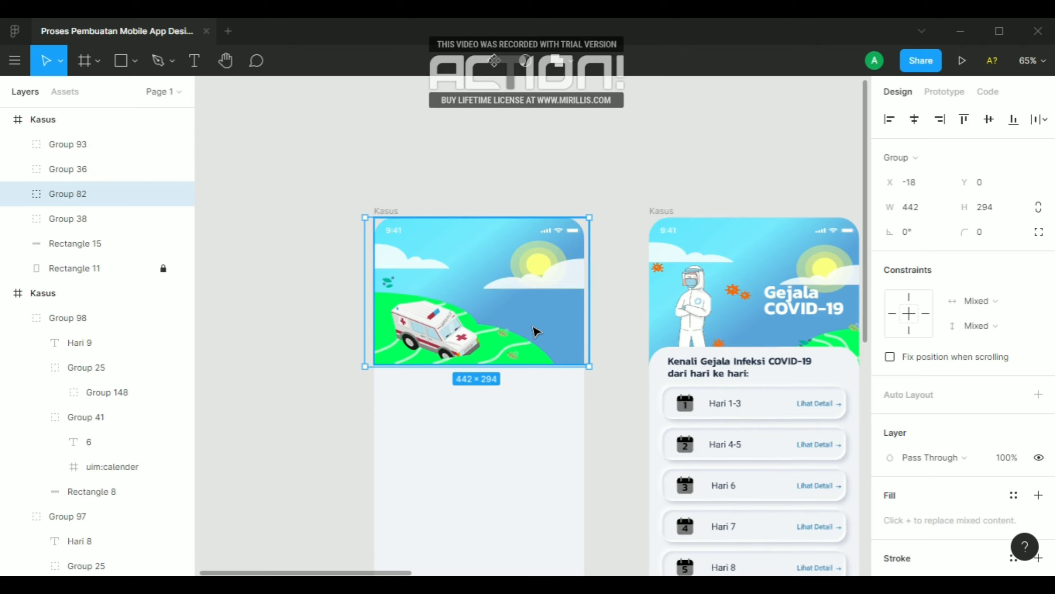
pyautogui.hotkey('ctrl', '[')
pyautogui.hotkey('ctrl', '[')
pyautogui.hotkey('ctrl', '[')
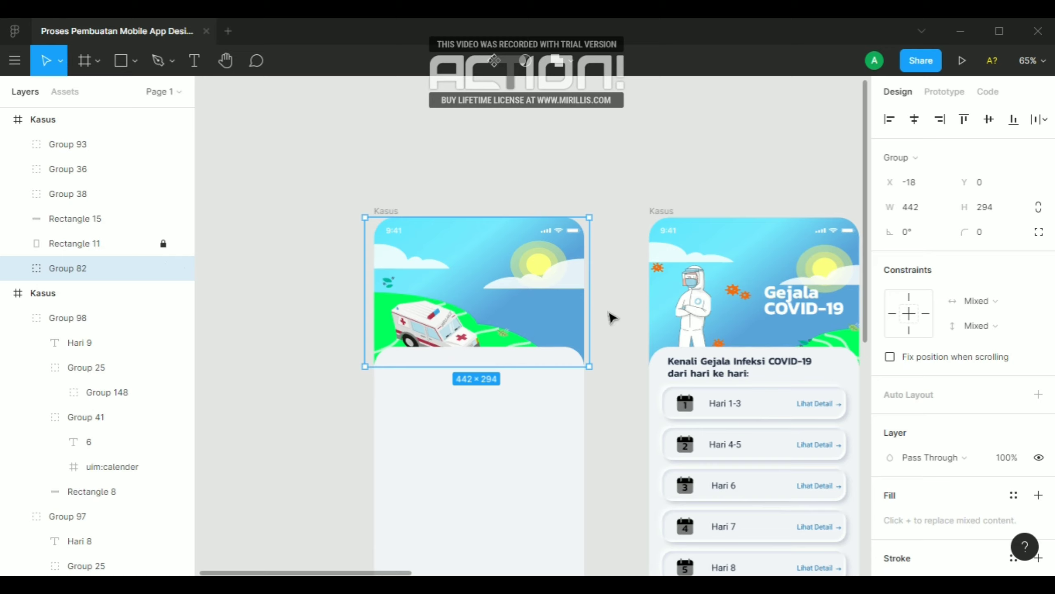
pyautogui.click(611, 317)
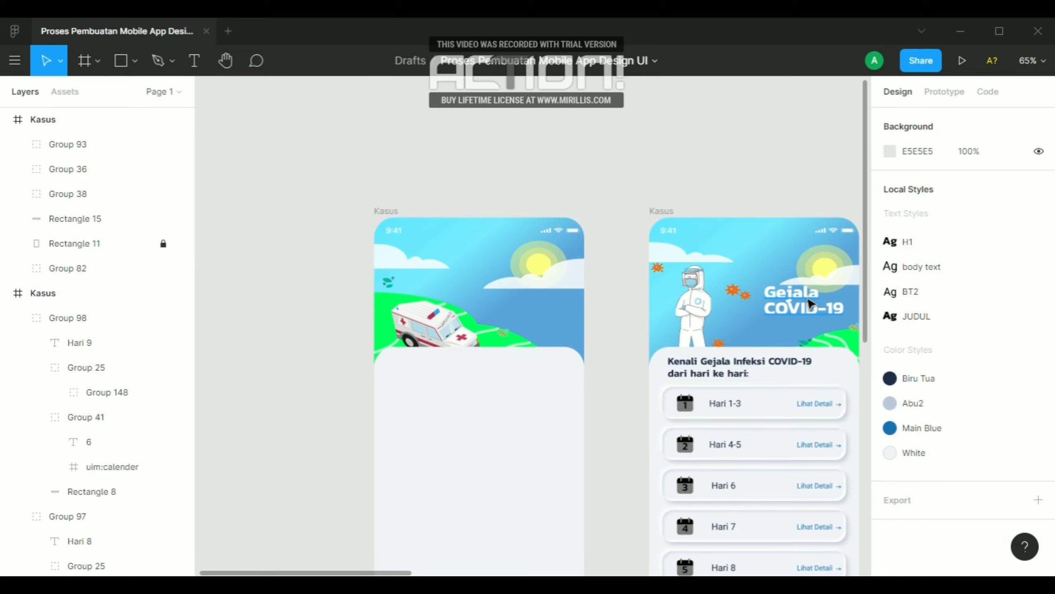
# Copy the "Gejala COVID-19" title onto the ambulance header and change its text to "Pusat Bantuan"
pyautogui.click(810, 305)
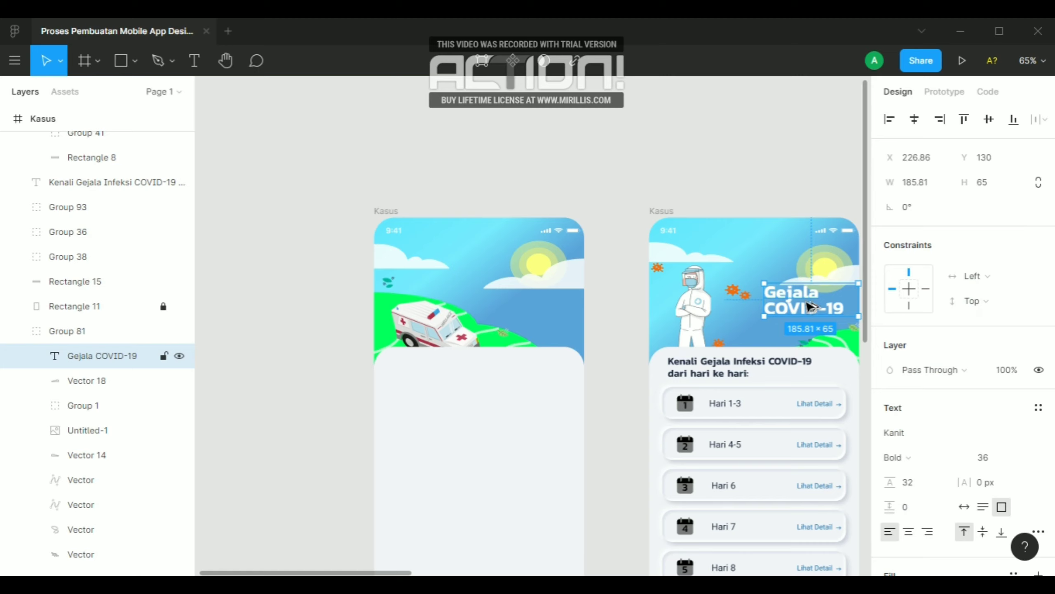
pyautogui.moveTo(810, 306); pyautogui.dragTo(523, 312)
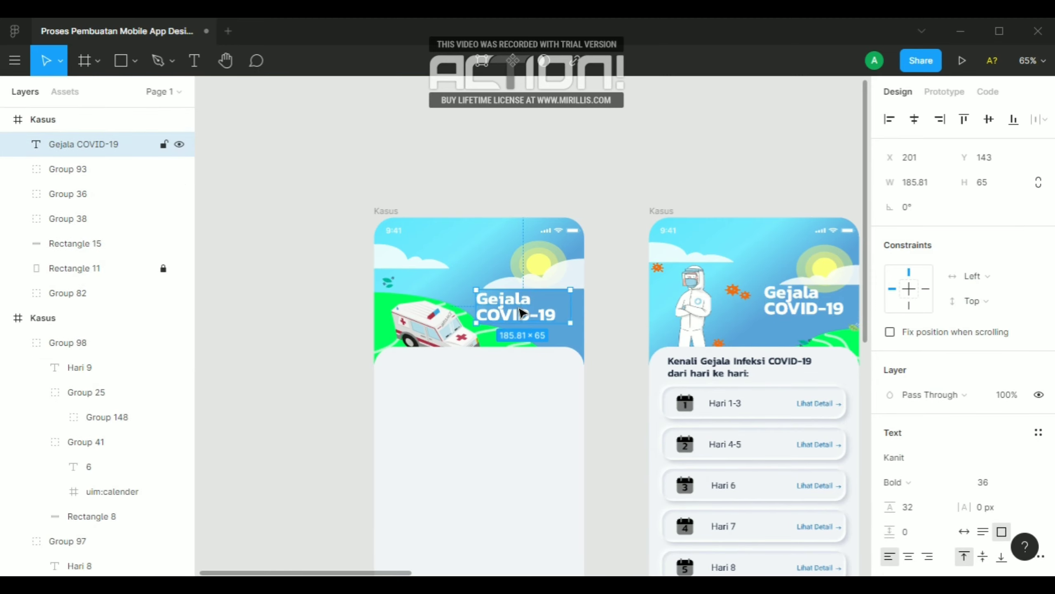
pyautogui.doubleClick(523, 309)
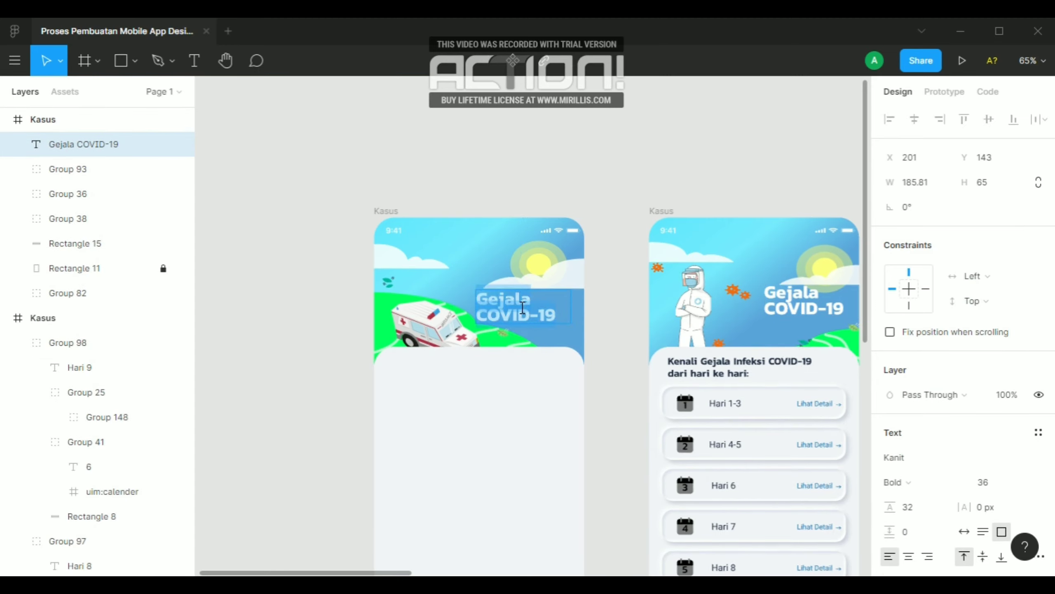
pyautogui.write('P')
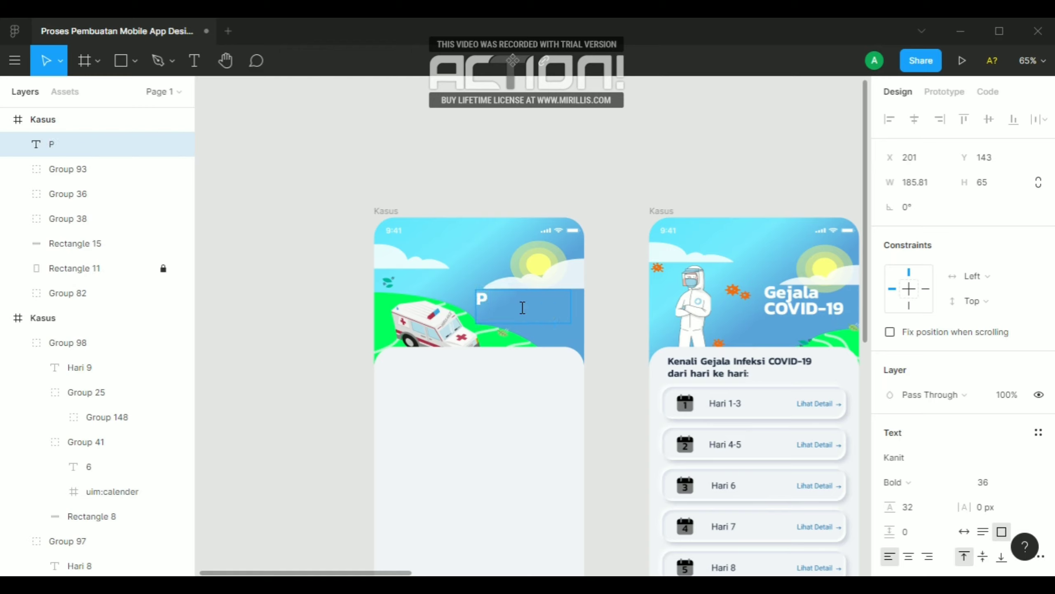
pyautogui.write('usat Ban')
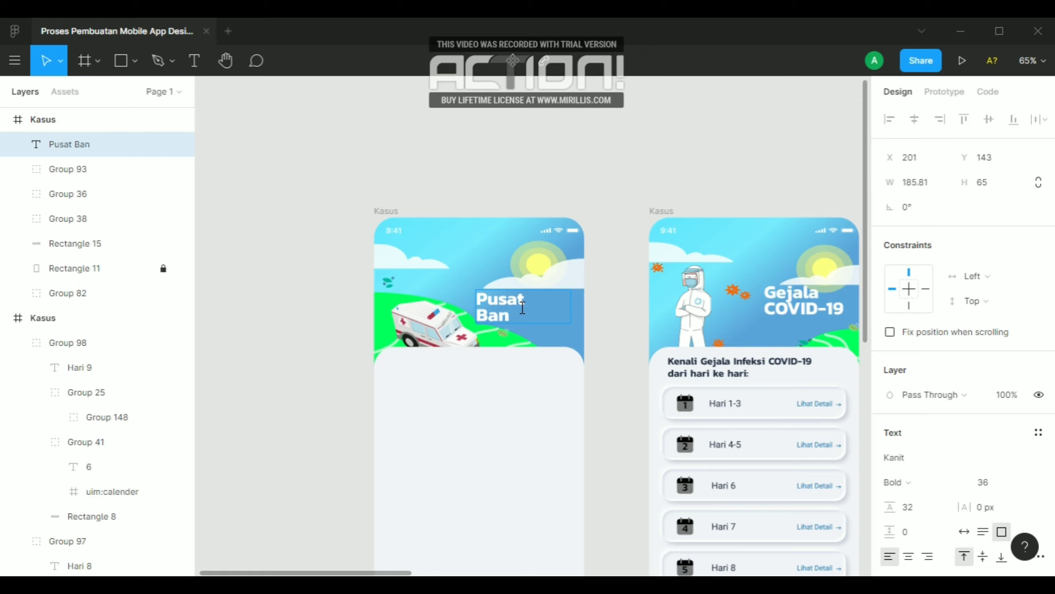
pyautogui.write('tuan')
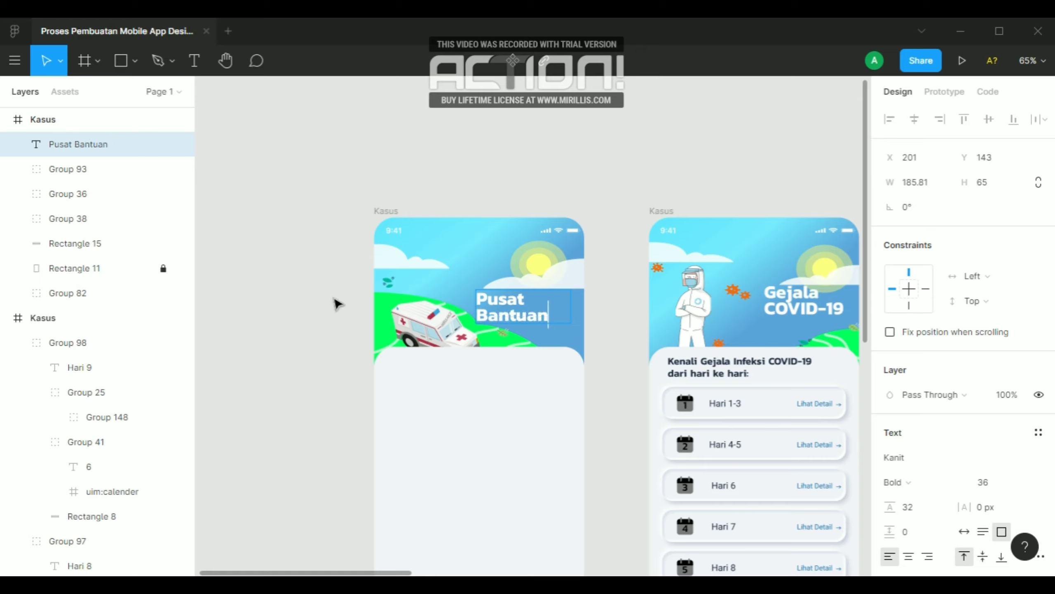
# Nudge the "Pusat Bantuan" title right to about X 242, clear of the ambulance
pyautogui.press('Escape')
pyautogui.press('Right')
pyautogui.press('Right')
pyautogui.press('Right')
pyautogui.press('Right')
pyautogui.press('Right')
pyautogui.press('Right')
pyautogui.press('Right')
pyautogui.press('Right')
pyautogui.press('Right')
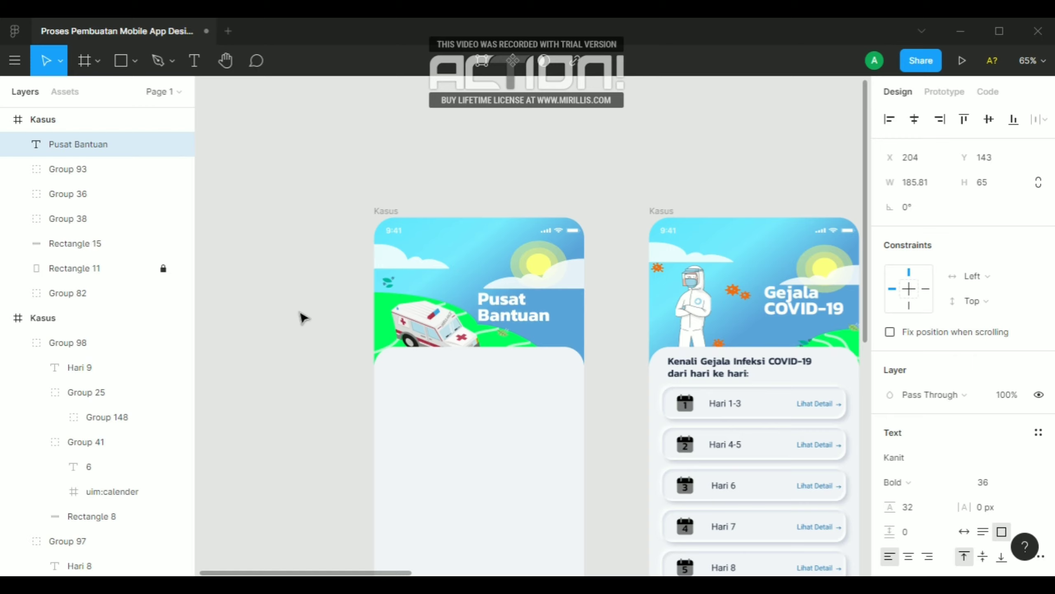
pyautogui.press('Right')
pyautogui.press('Right')
pyautogui.press('Right')
pyautogui.press('Right')
pyautogui.press('Right')
pyautogui.press('Right')
pyautogui.press('Right')
pyautogui.press('Right')
pyautogui.press('Right')
pyautogui.press('Right')
pyautogui.press('Right')
pyautogui.press('Right')
pyautogui.press('Right')
pyautogui.press('Right')
pyautogui.press('Right')
pyautogui.press('Right')
pyautogui.press('Right')
pyautogui.press('Right')
pyautogui.press('Right')
pyautogui.press('Right')
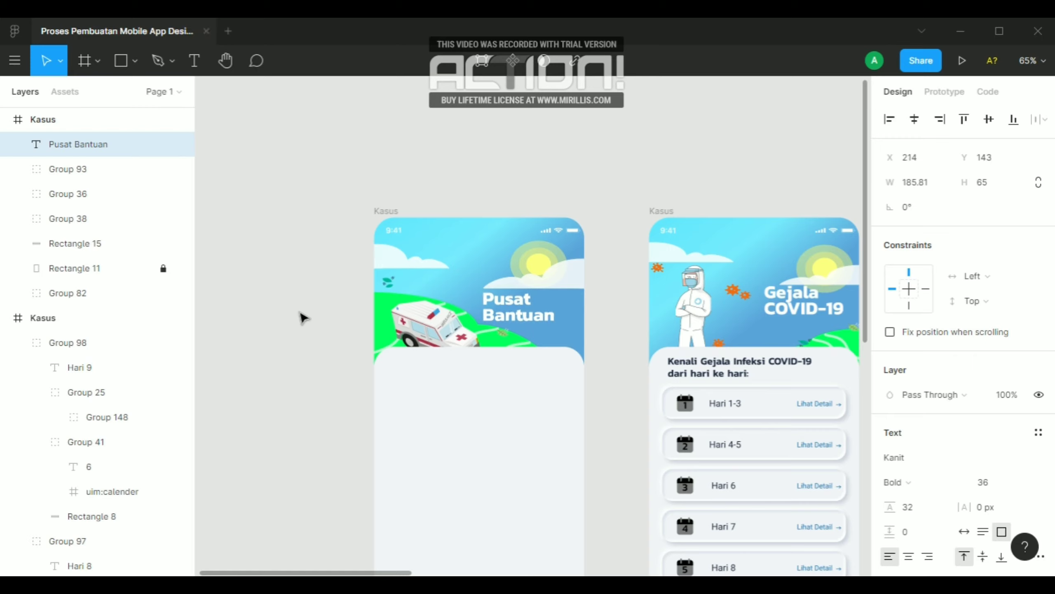
pyautogui.press('Left')
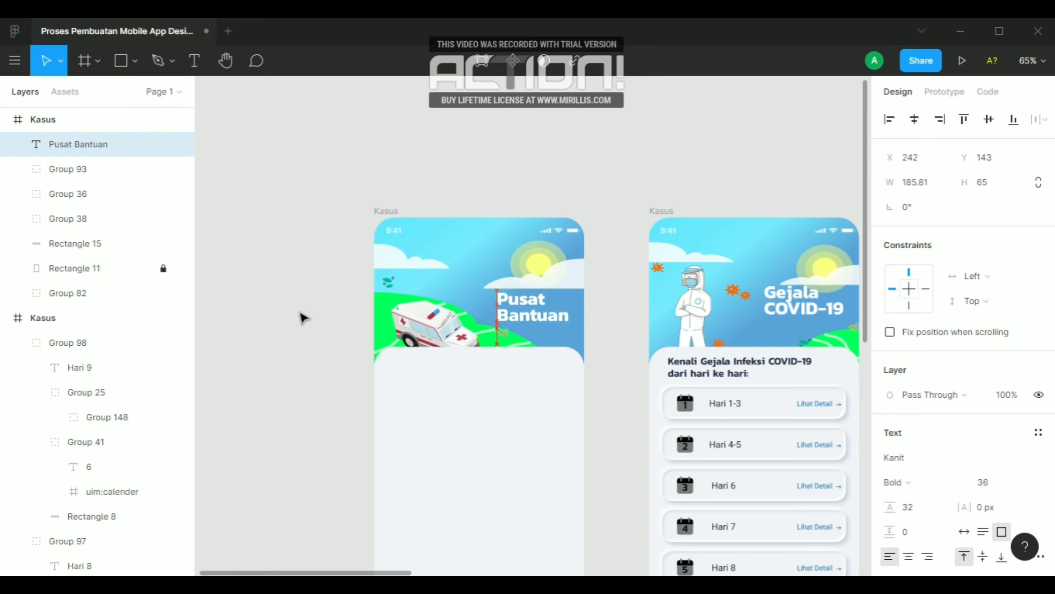
pyautogui.press('Right')
pyautogui.click(266, 201)
pyautogui.scroll(-3, 266, 201)
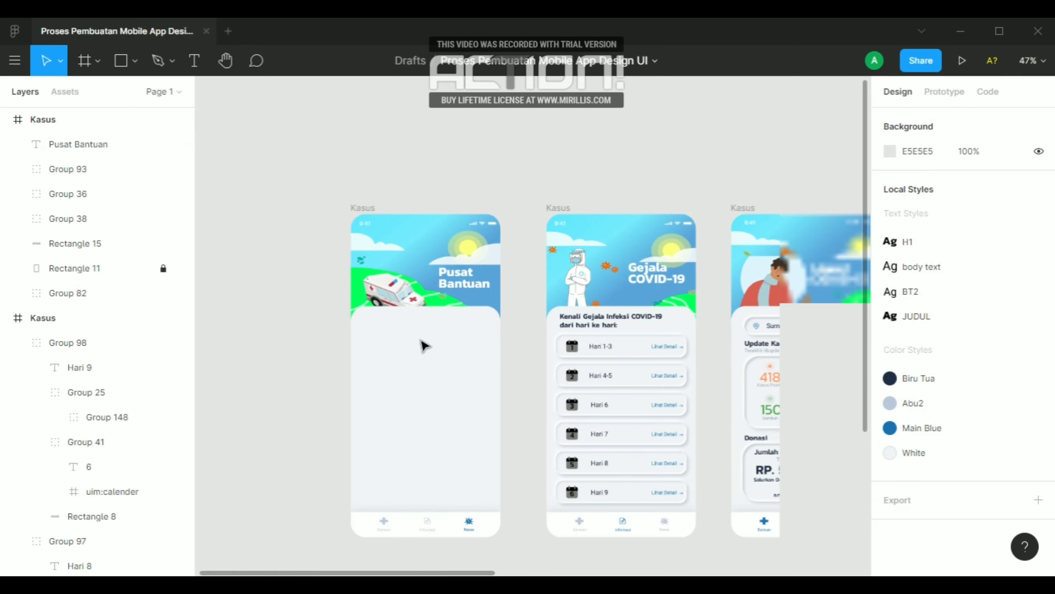
pyautogui.click(419, 262)
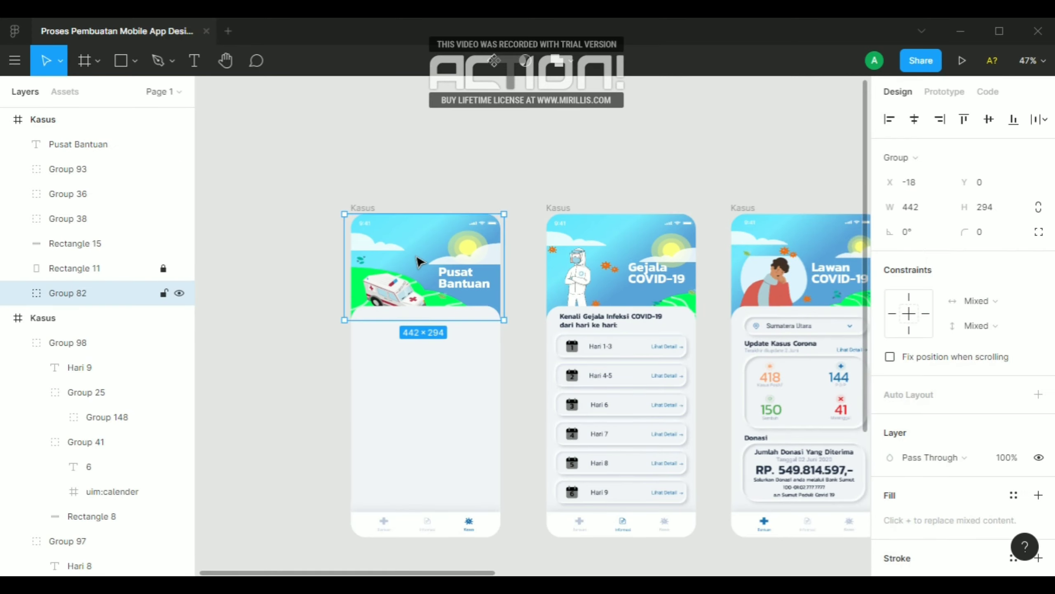
pyautogui.press('Up')
pyautogui.press('Up')
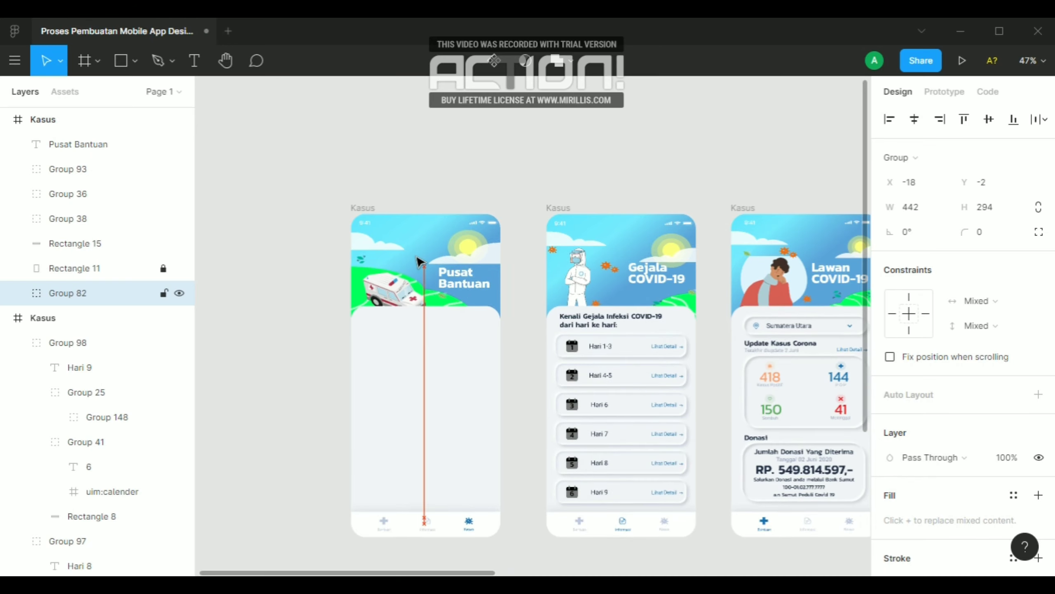
pyautogui.press('Down')
pyautogui.press('Down')
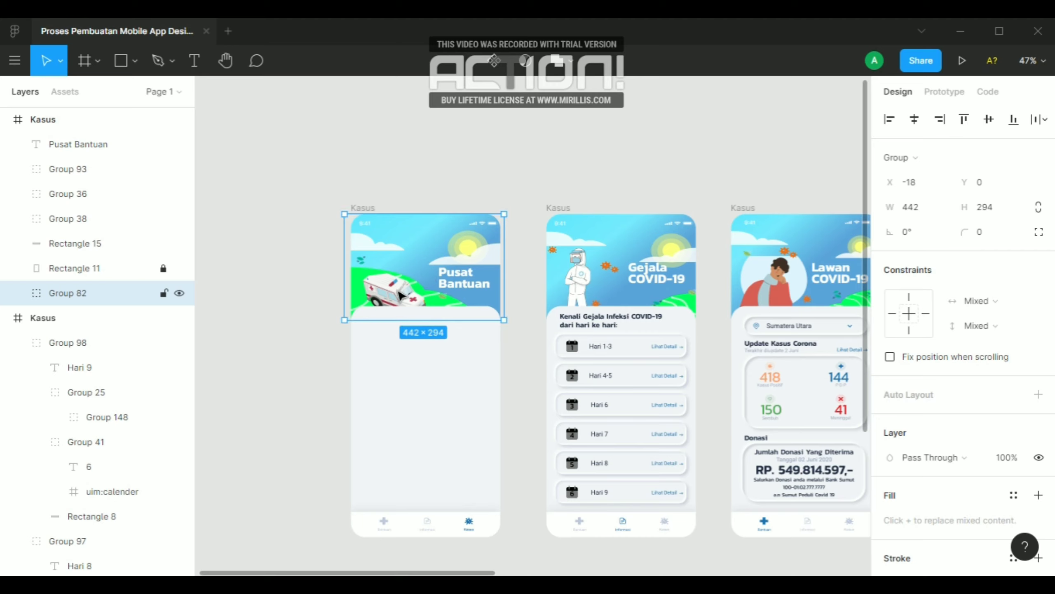
# Move the ambulance image inside the header illustration group left and slightly up, to about X 7, Y 157
pyautogui.scroll(3, 399, 291)
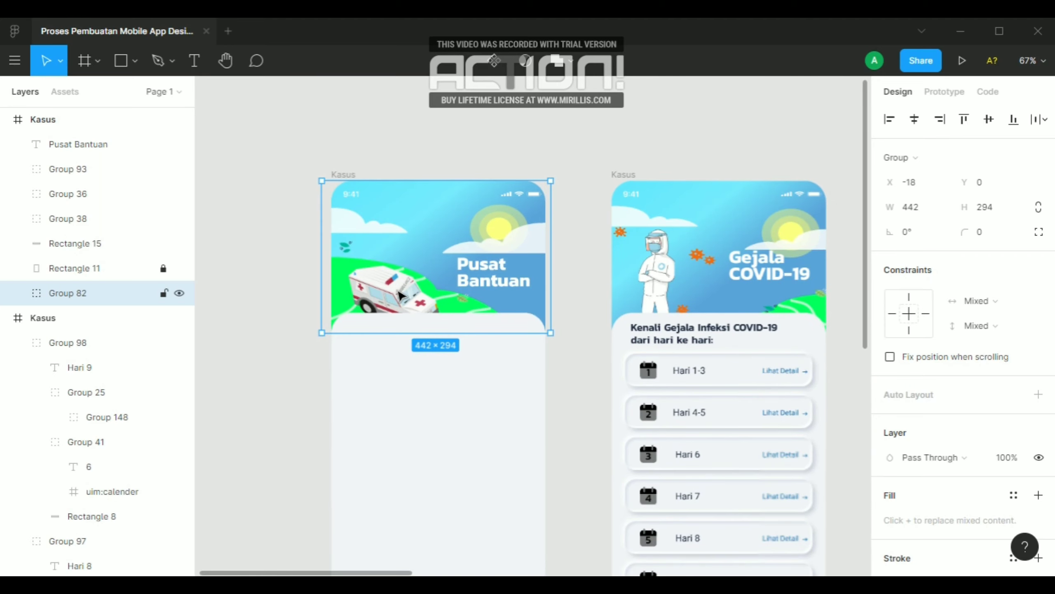
pyautogui.doubleClick(400, 293)
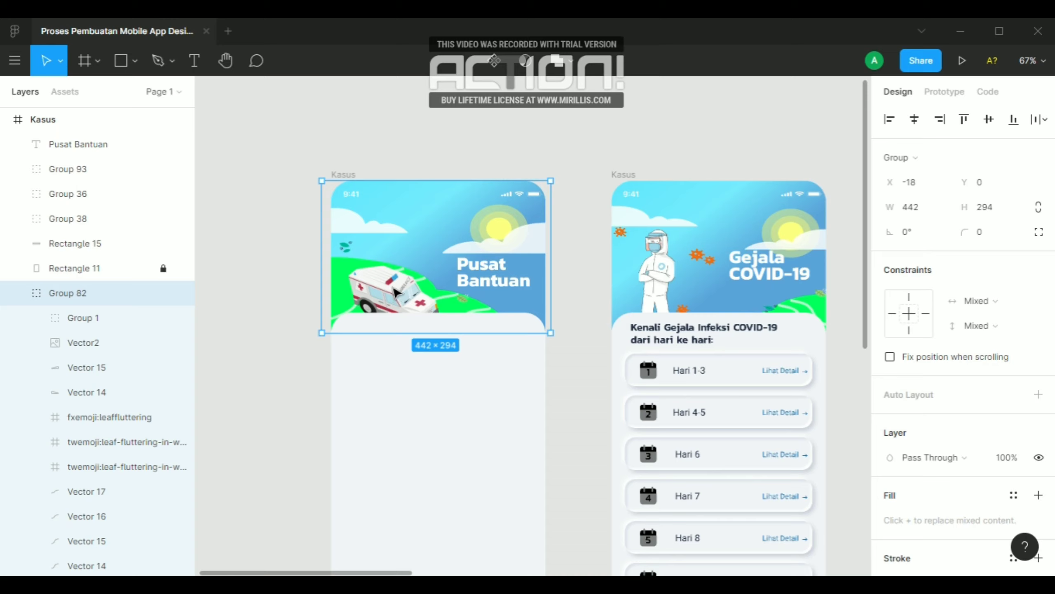
pyautogui.click(277, 258)
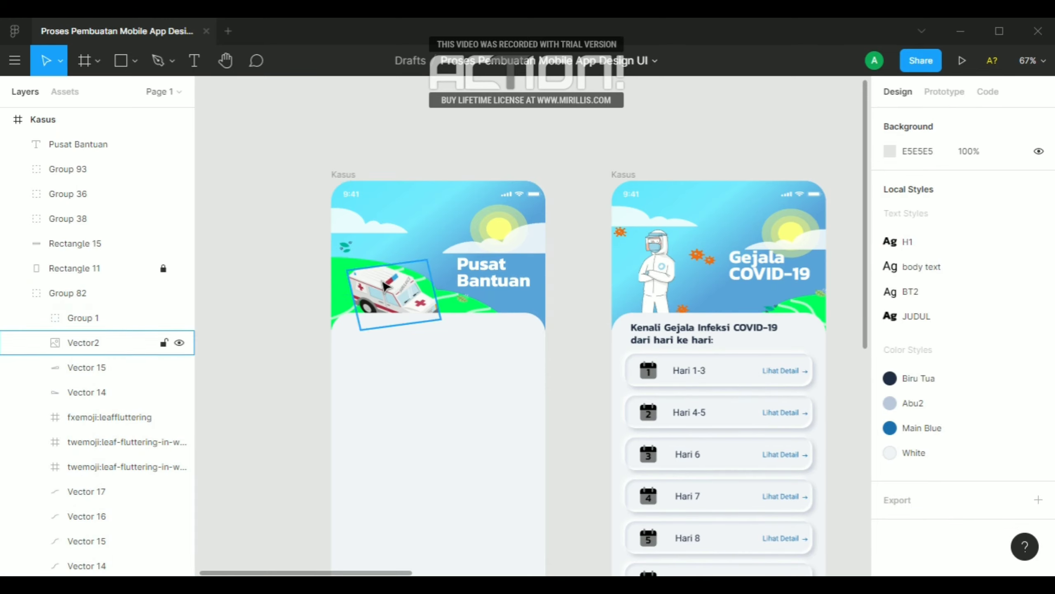
pyautogui.click(383, 282)
pyautogui.moveTo(394, 287)
pyautogui.mouseDown()
pyautogui.moveTo(384, 270)
pyautogui.moveTo(385, 283)
pyautogui.mouseUp()
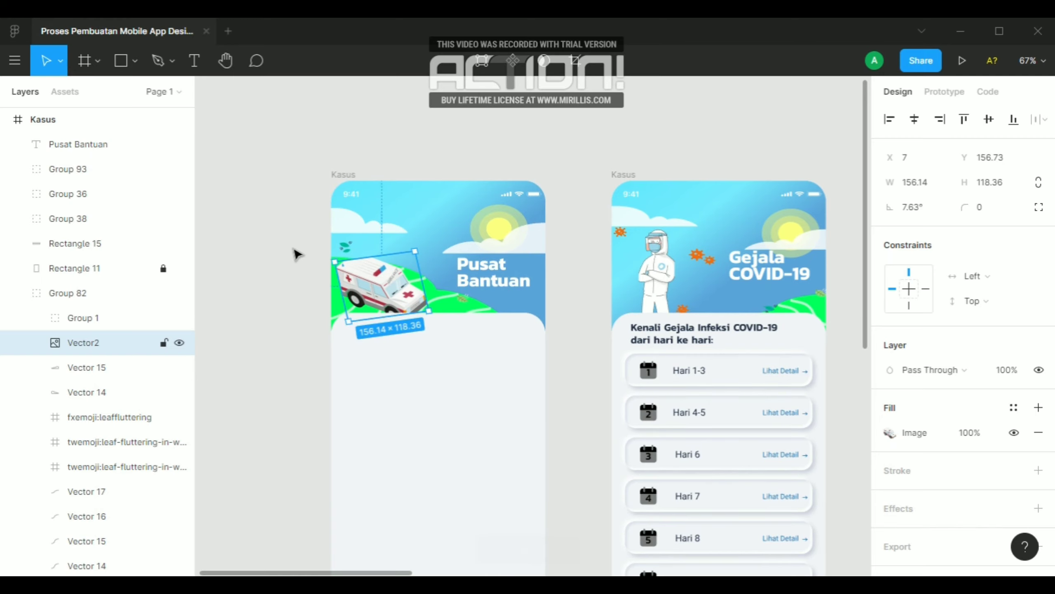
pyautogui.click(296, 254)
# Copy the "Kenali Gejala Infeksi COVID-19 dari hari ke hari:" heading onto the blank content panel of the "Pusat Bantuan" frame
pyautogui.scroll(10, 466, 311)
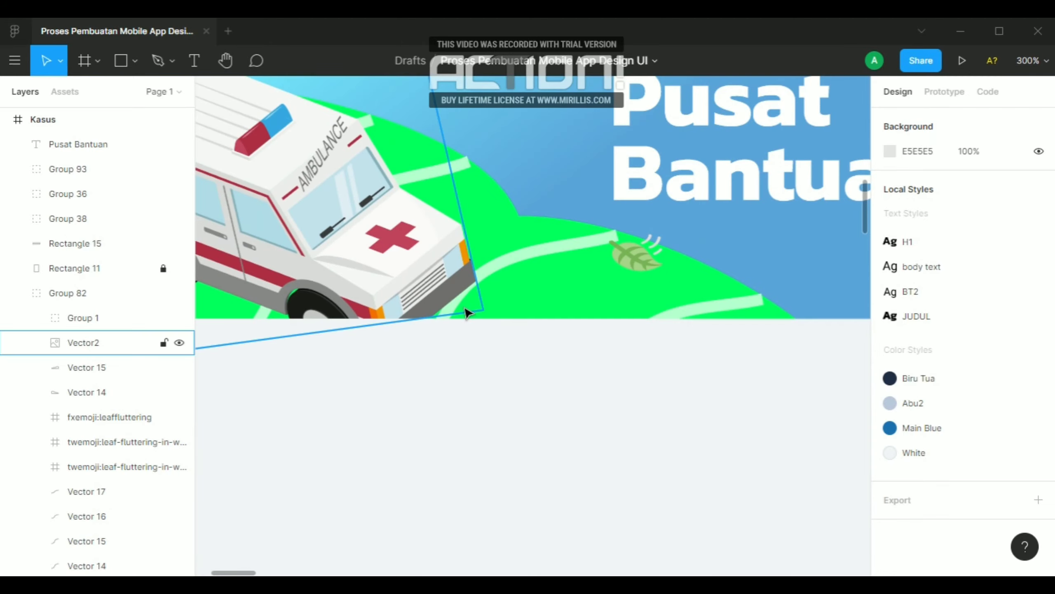
pyautogui.scroll(-10, 465, 310)
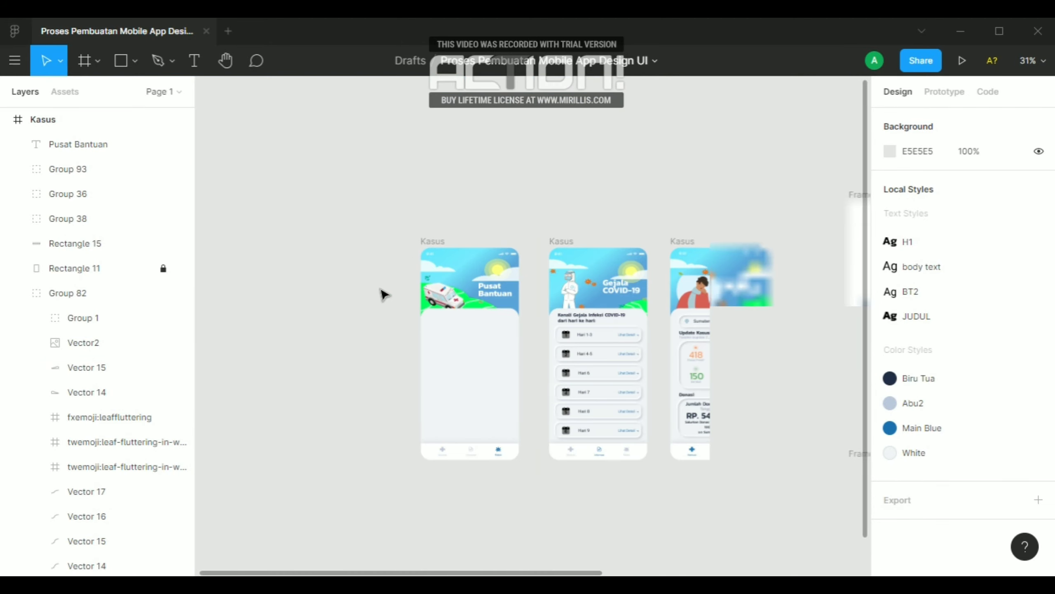
pyautogui.scroll(1, 453, 319)
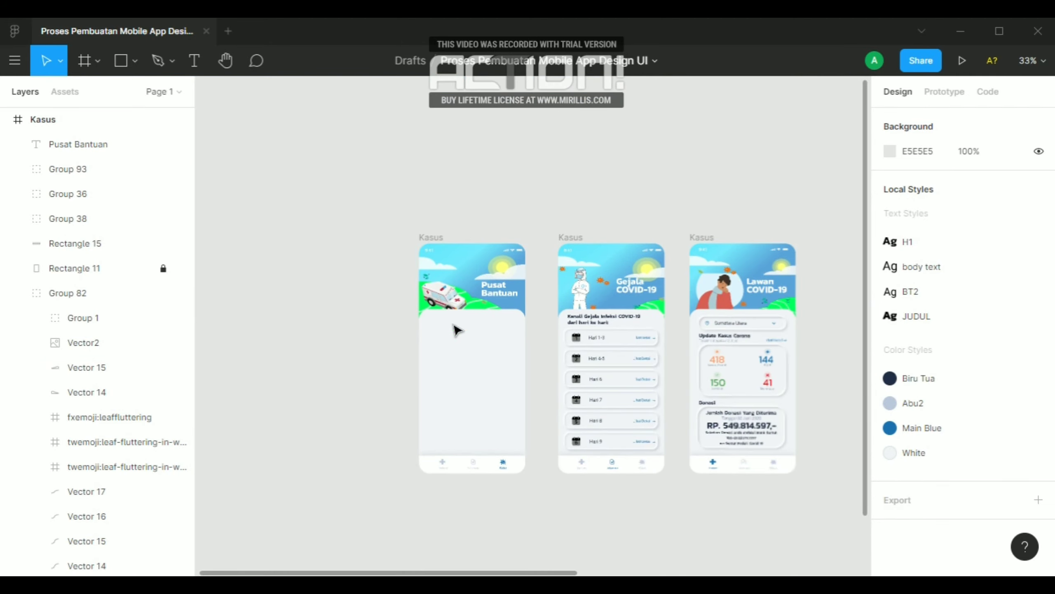
pyautogui.scroll(3, 458, 331)
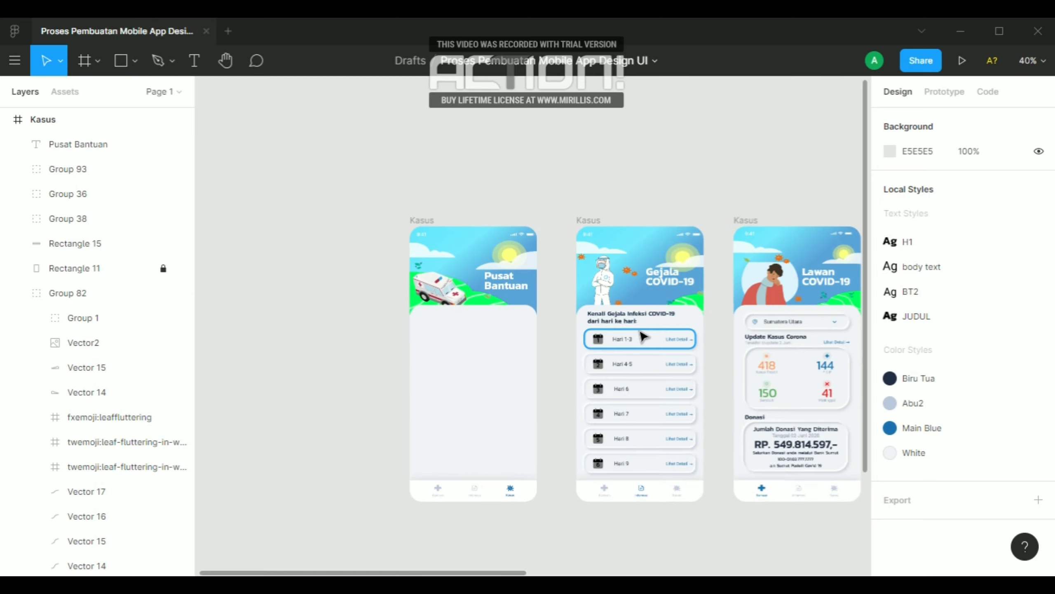
pyautogui.scroll(3, 449, 331)
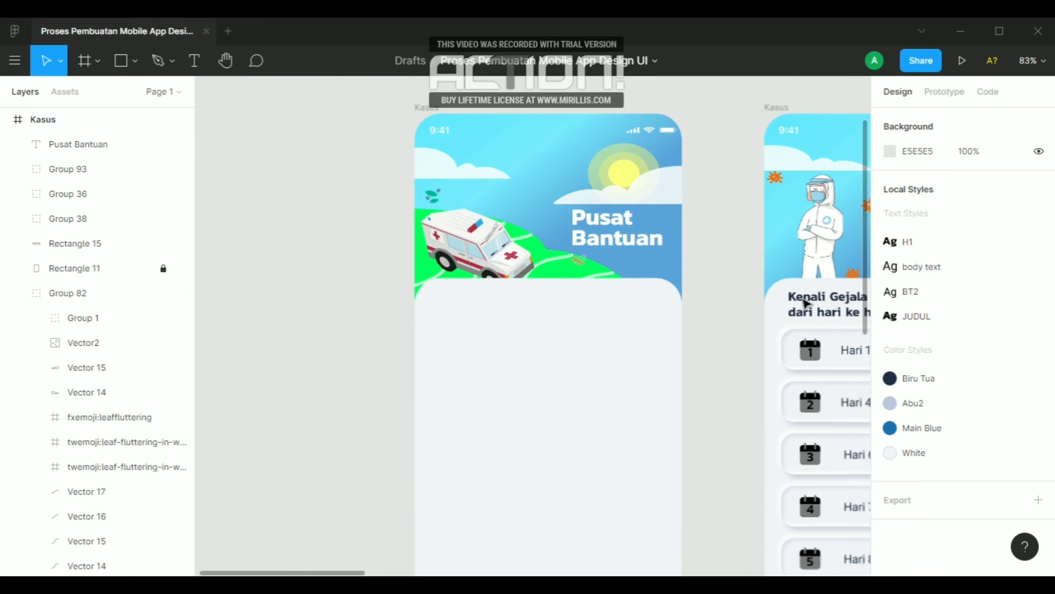
pyautogui.click(807, 305)
pyautogui.moveTo(807, 305); pyautogui.dragTo(500, 345)
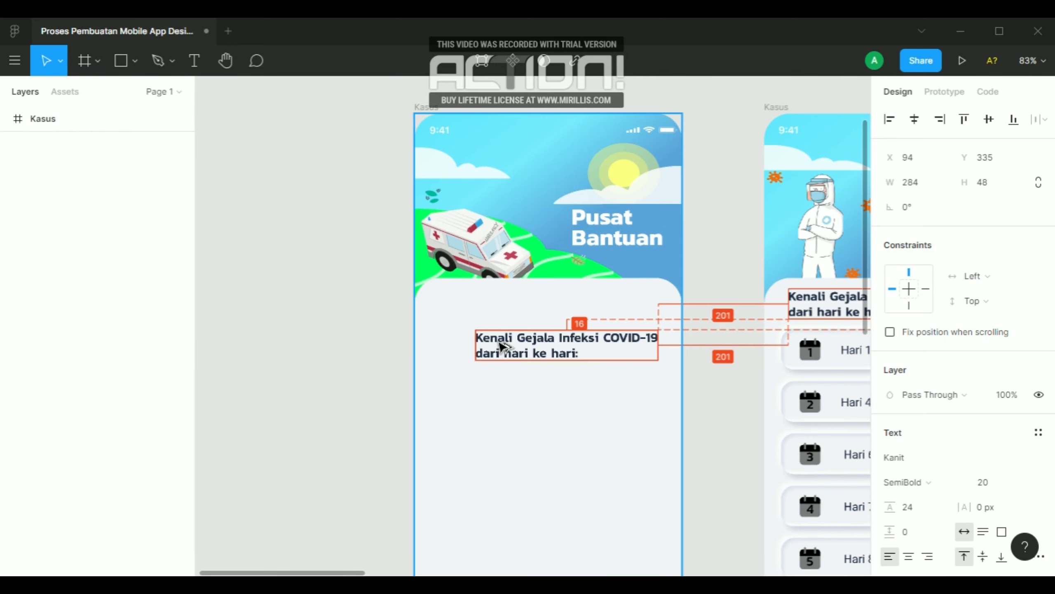
# Replace the copied heading's text with "Pusat Bantuan"
pyautogui.doubleClick(536, 345)
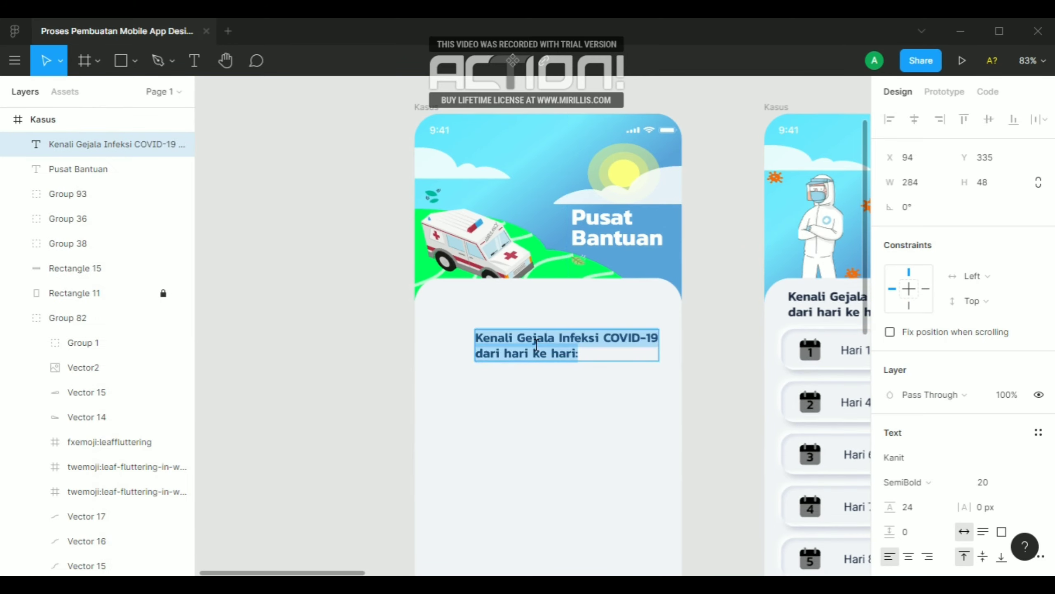
pyautogui.write('p')
pyautogui.press('BackSpace')
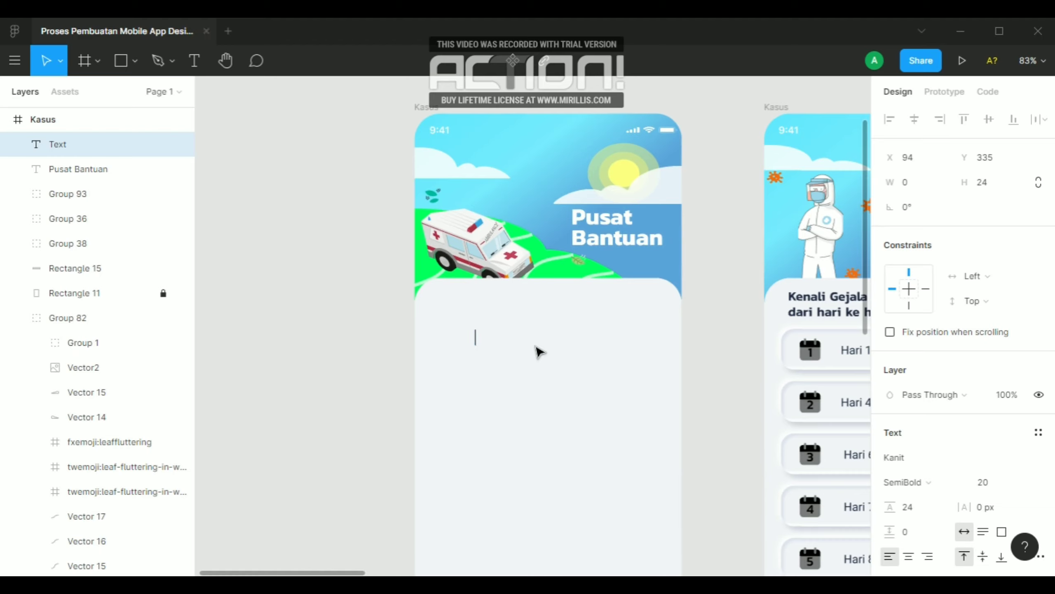
pyautogui.write('Pusat ')
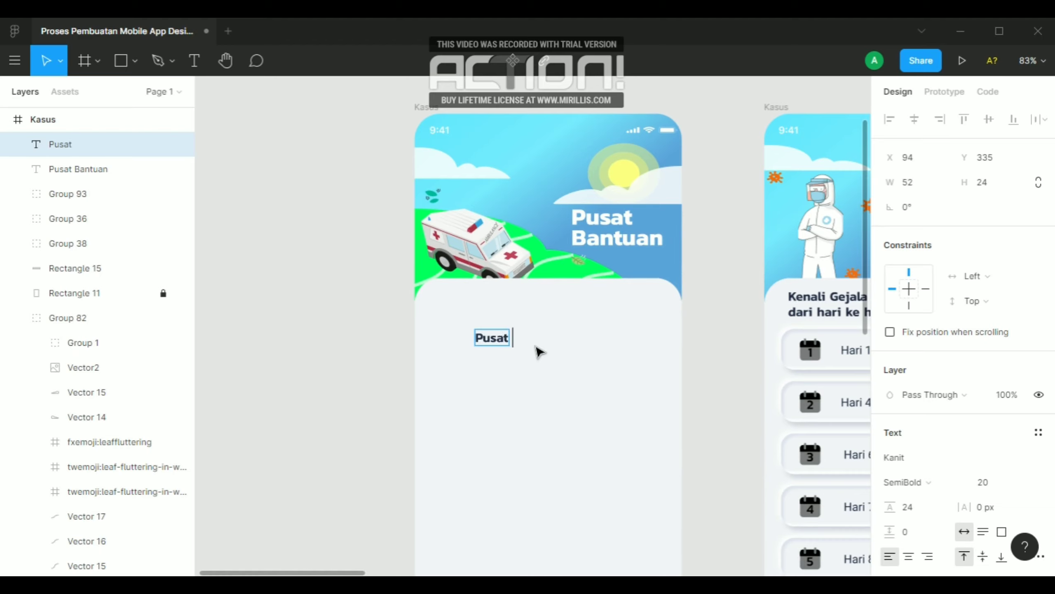
pyautogui.write('Bantuan')
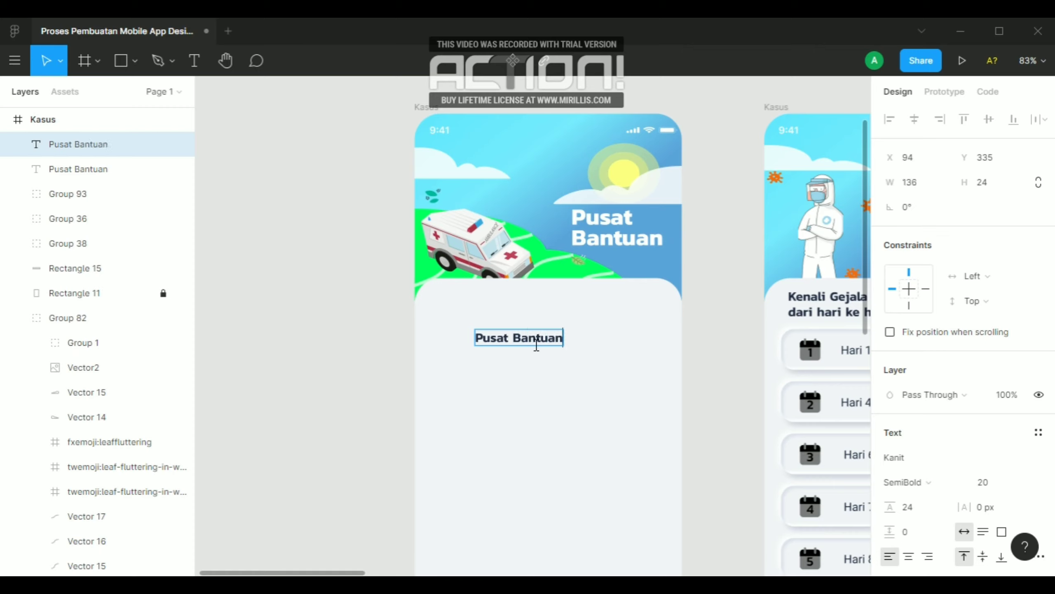
pyautogui.press('Escape')
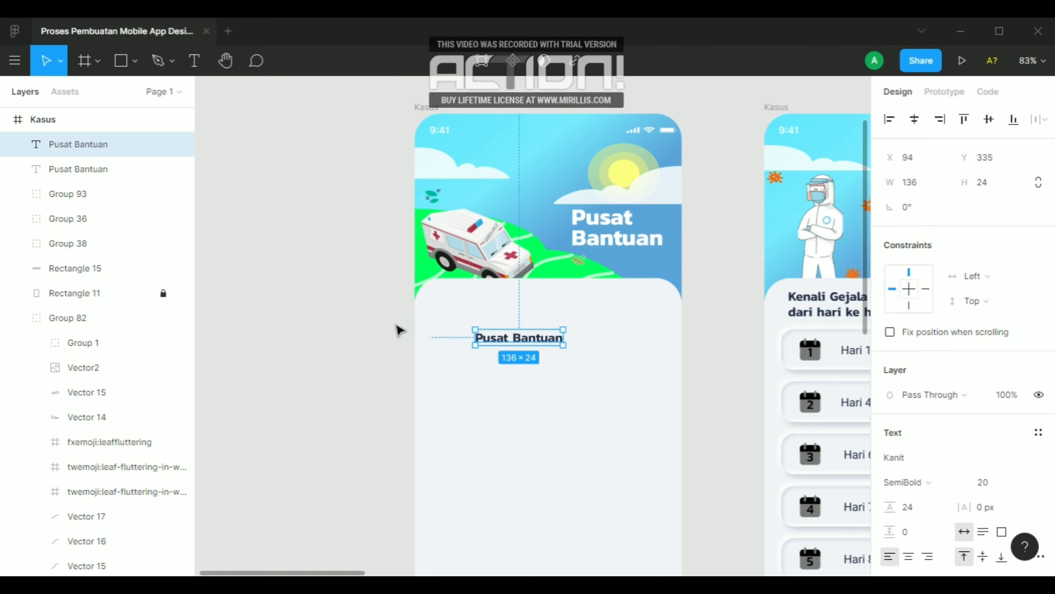
# Show the layout grids and set the content heading's X to 37, matching the heading in the neighbouring frame
pyautogui.hotkey('ctrl', 'g')
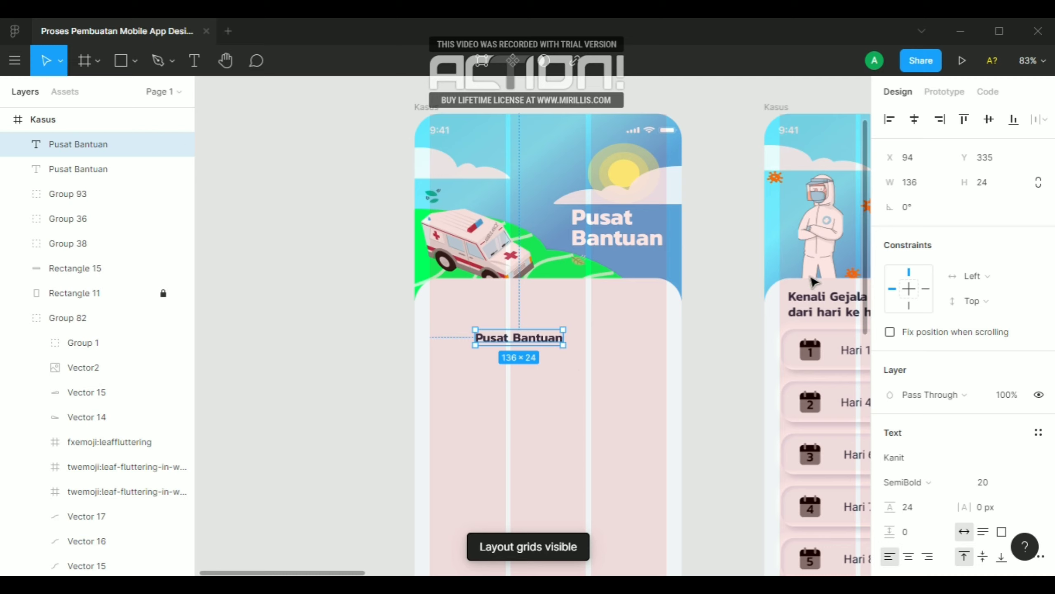
pyautogui.click(822, 313)
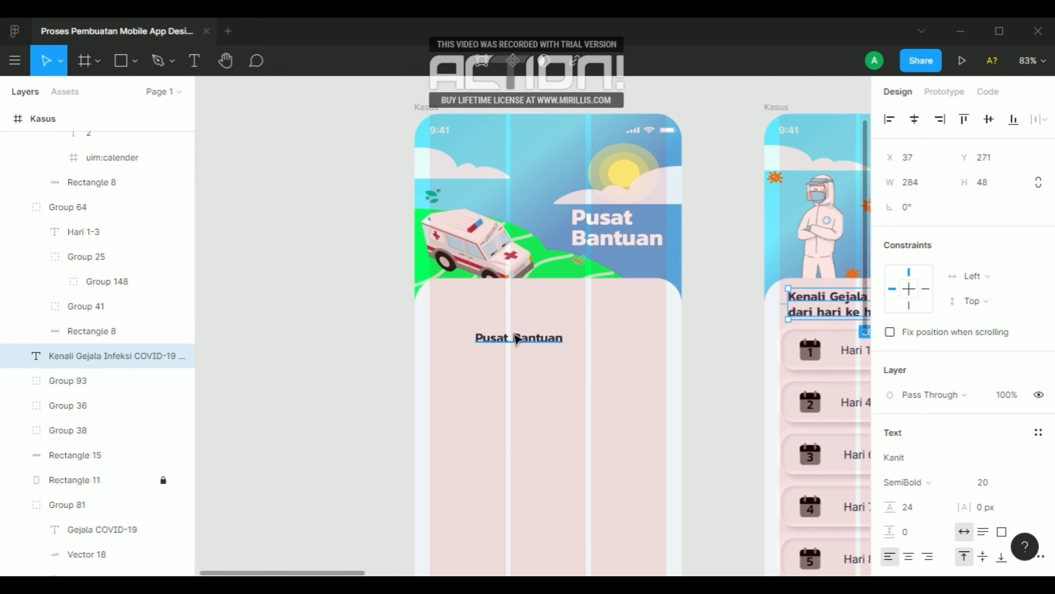
pyautogui.click(518, 338)
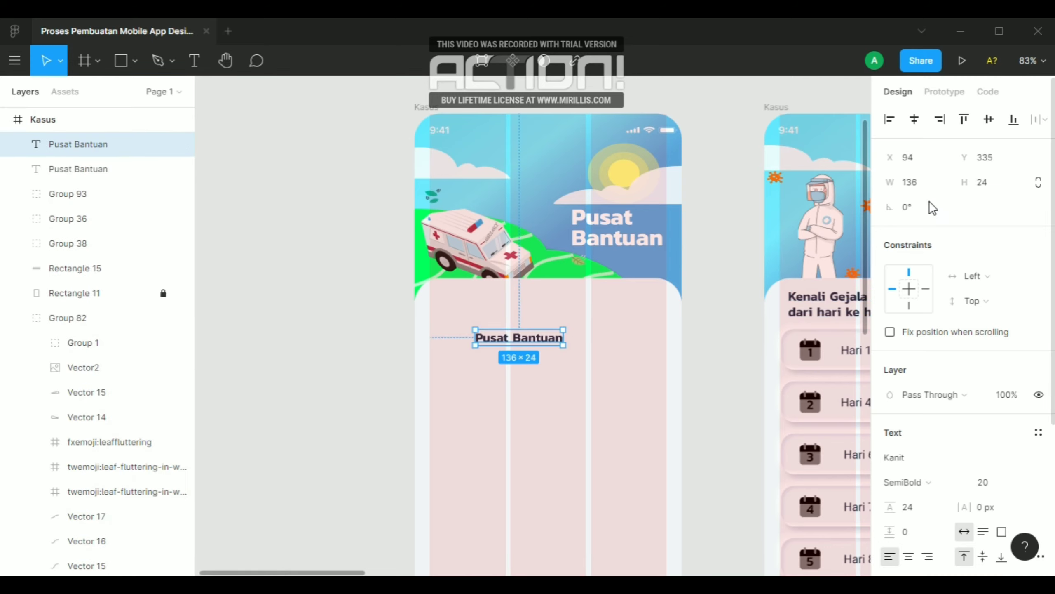
pyautogui.click(915, 157)
pyautogui.write('37')
pyautogui.press('Return')
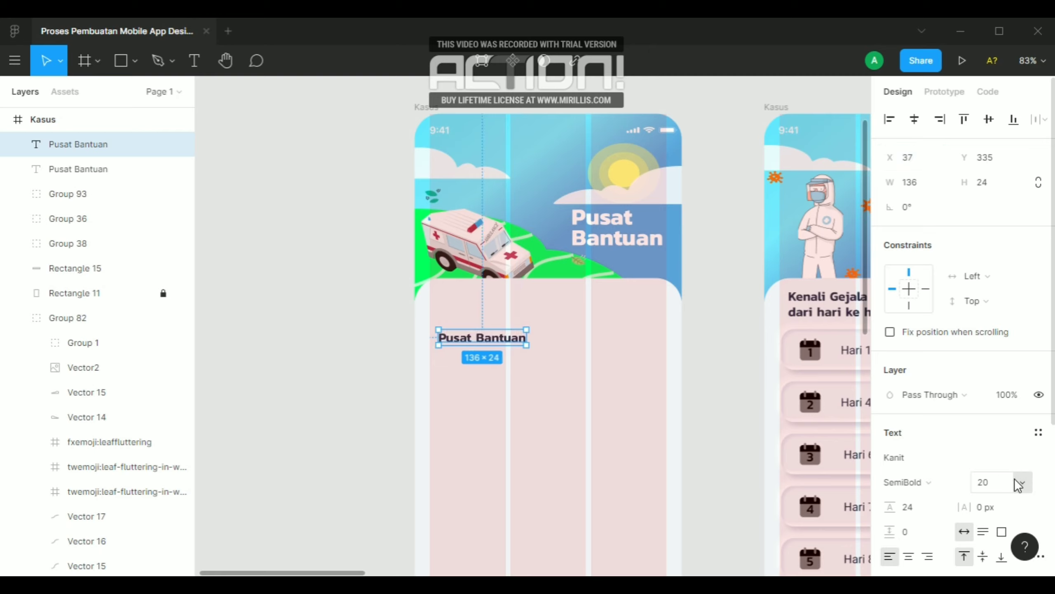
# Set the "Pusat Bantuan" content heading's font size to 24
pyautogui.scroll(-4, 938, 471)
pyautogui.click(988, 325)
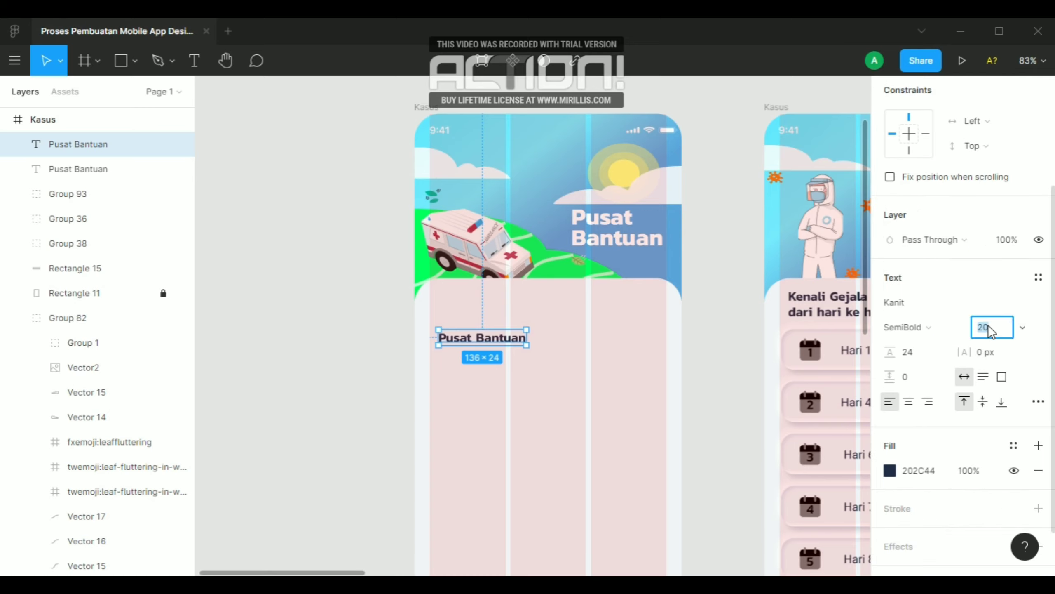
pyautogui.write('24')
pyautogui.press('Return')
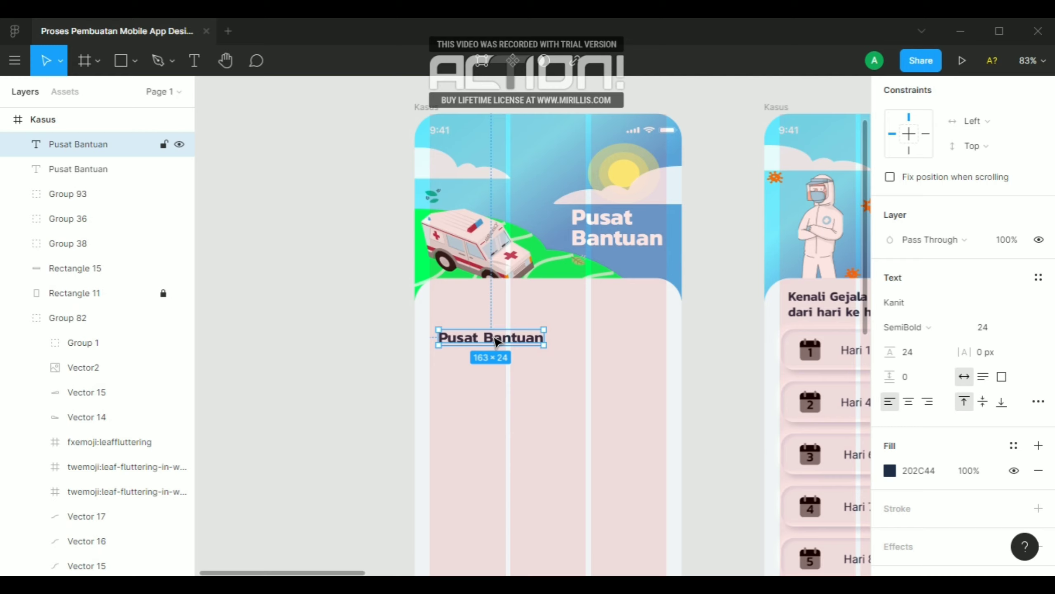
# Set the content heading's Y to 271, like the neighbouring frame's heading, and shift it slightly lower for more space above it
pyautogui.click(808, 302)
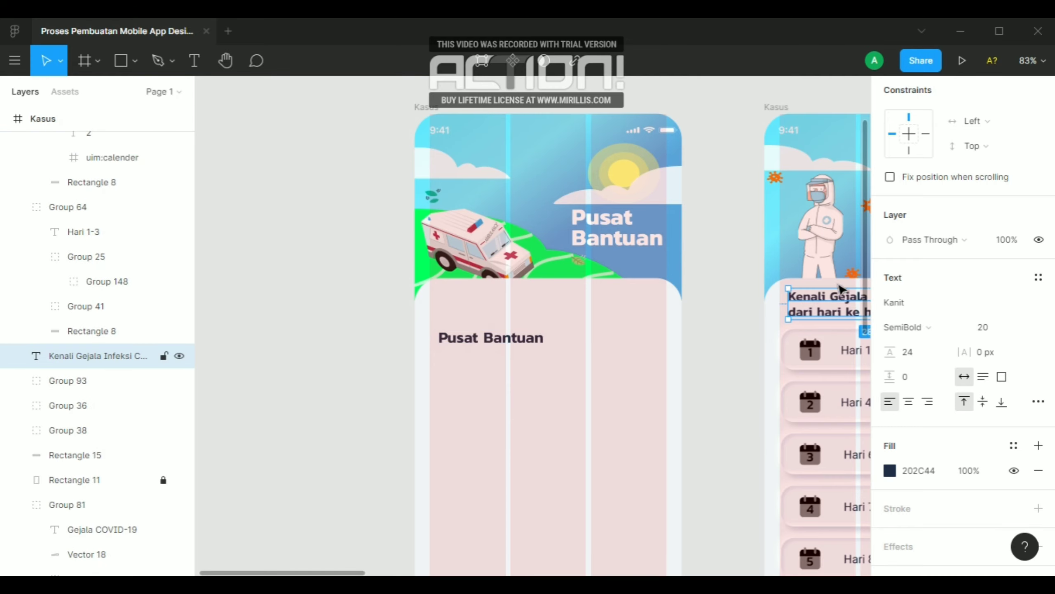
pyautogui.scroll(-2, 1007, 257)
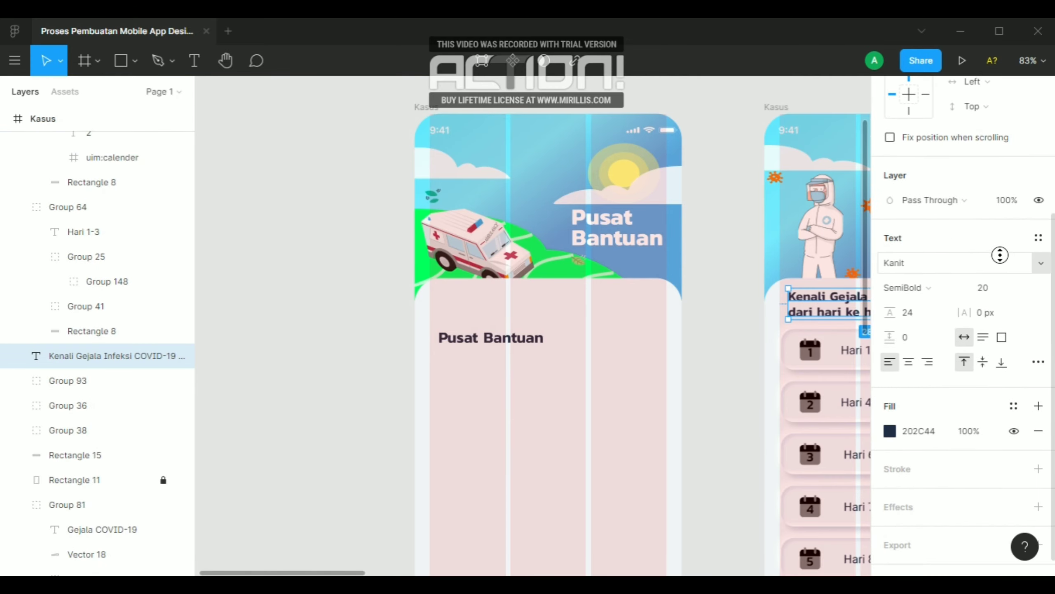
pyautogui.scroll(4, 997, 251)
pyautogui.scroll(1, 963, 251)
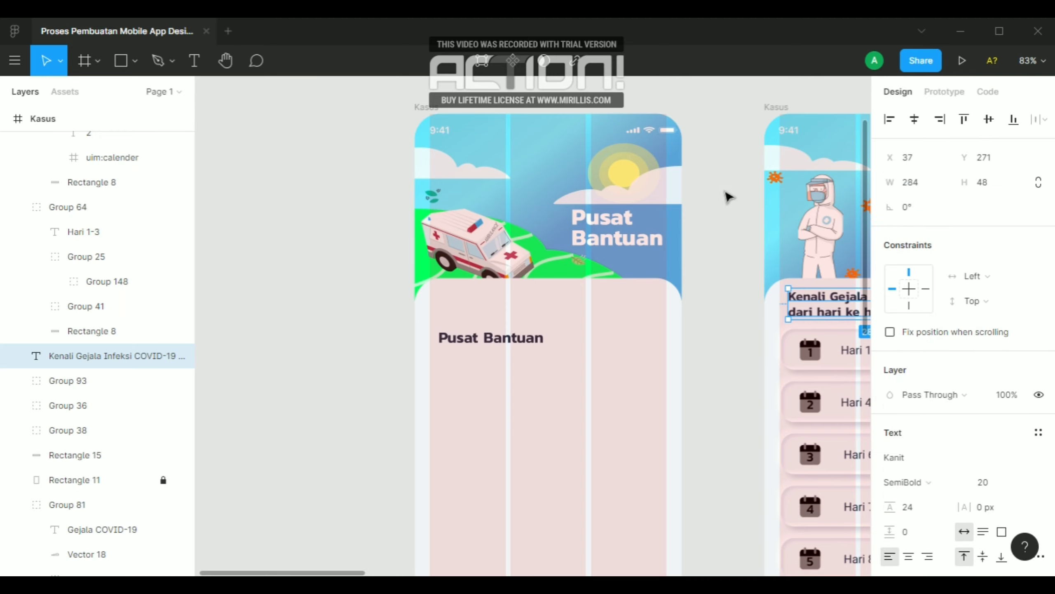
pyautogui.click(533, 338)
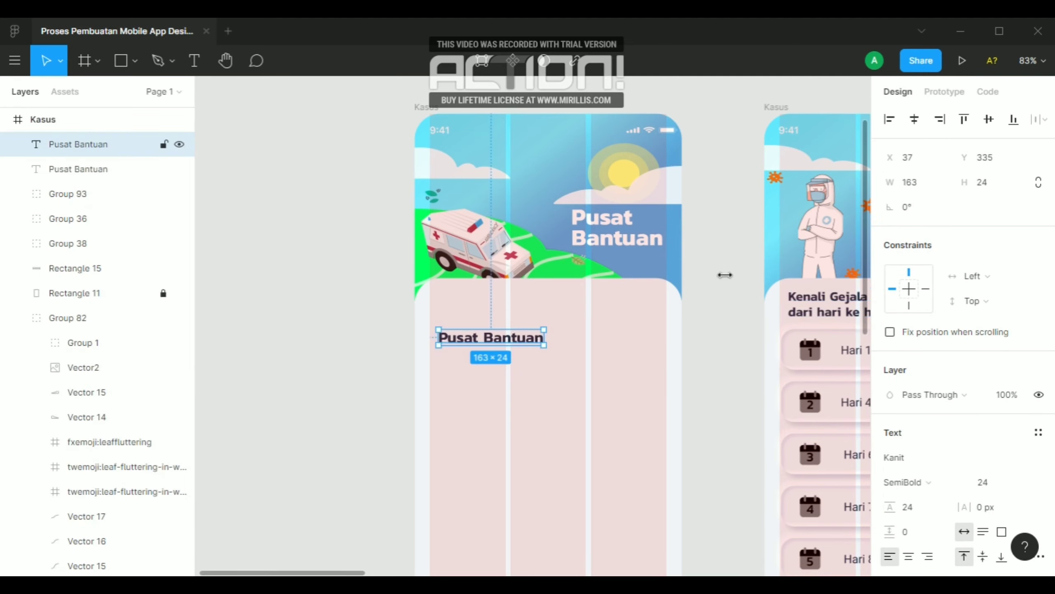
pyautogui.click(994, 161)
pyautogui.write('271')
pyautogui.press('Return')
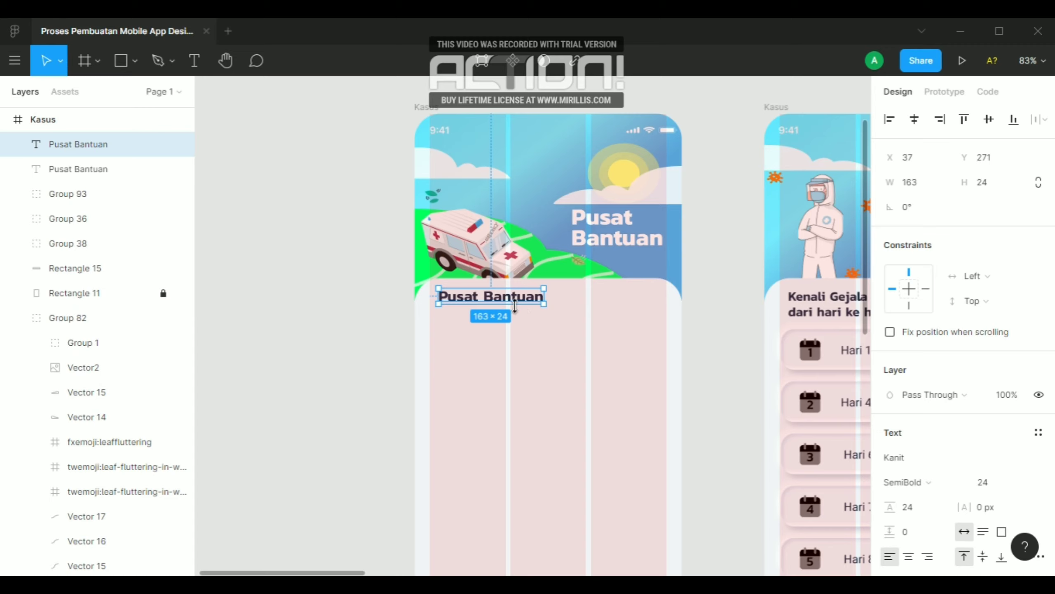
pyautogui.moveTo(515, 306); pyautogui.dragTo(516, 316)
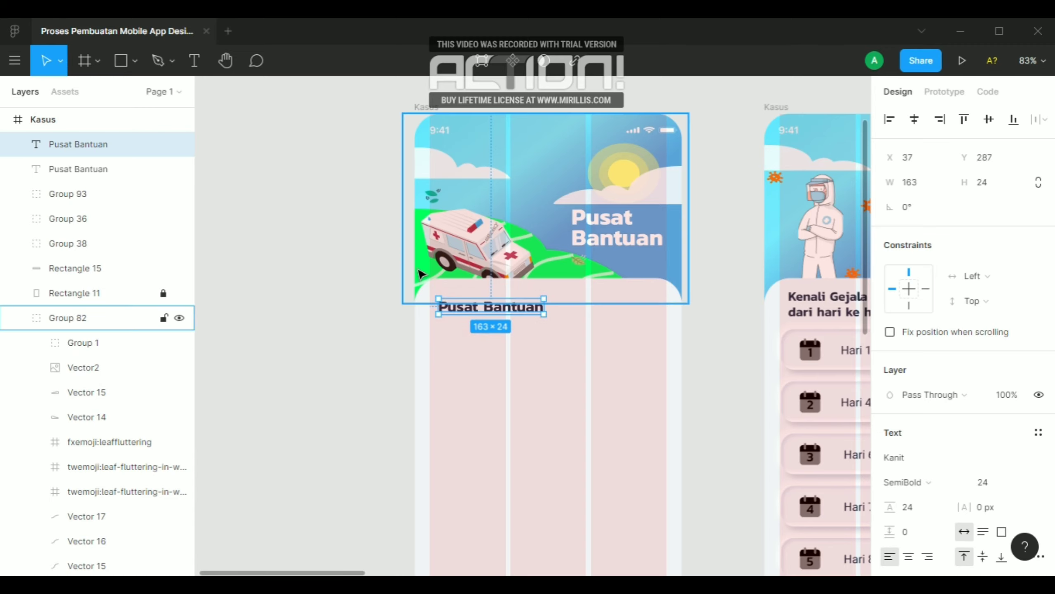
pyautogui.hotkey('shift', 'Up')
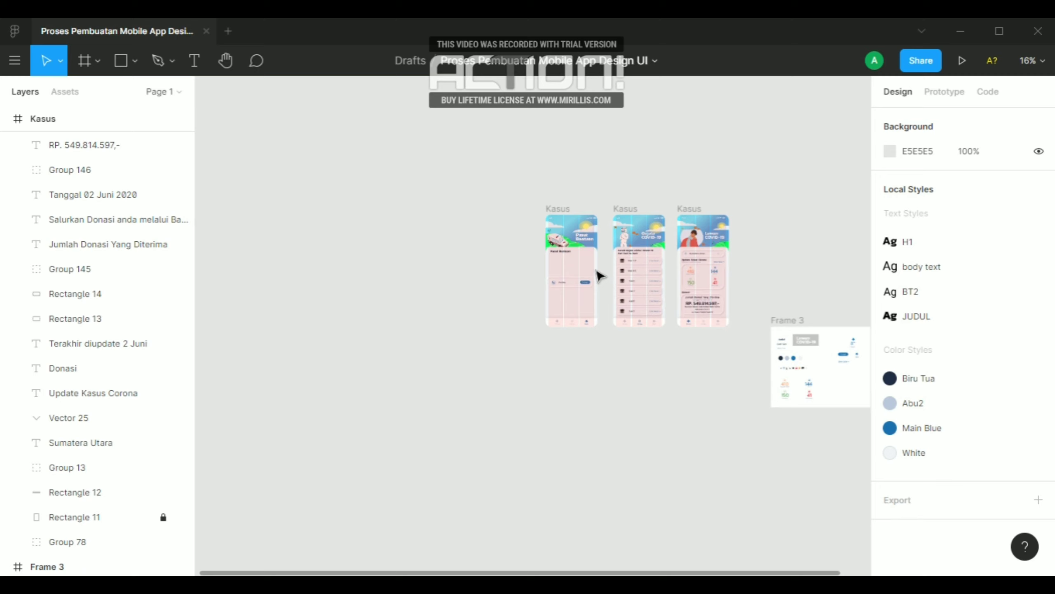
# Center the "Hotline" card with its "Panggil" button horizontally in the frame, at X 27
pyautogui.scroll(10, 559, 278)
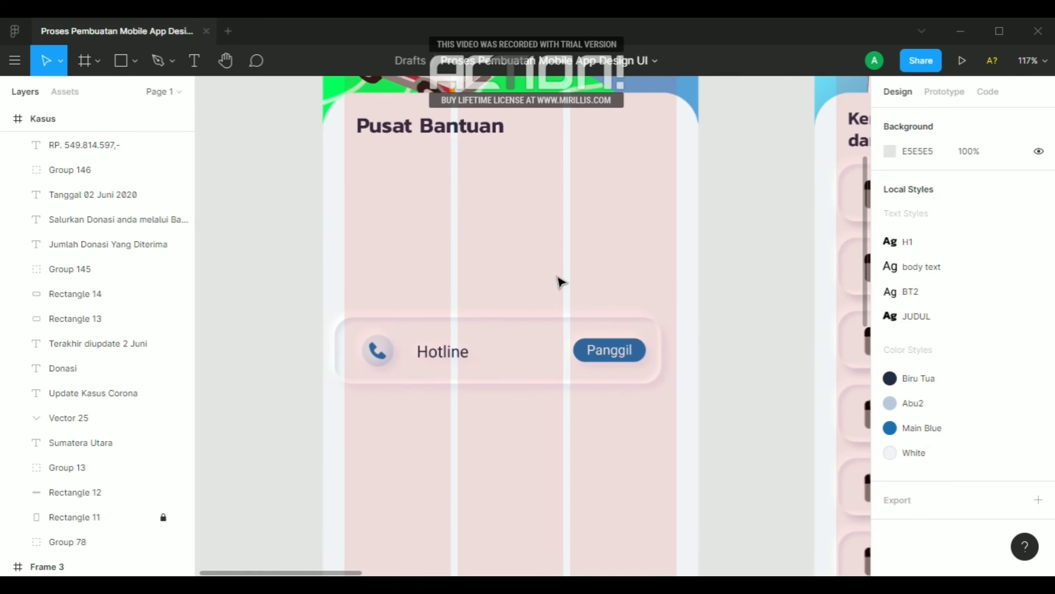
pyautogui.click(565, 342)
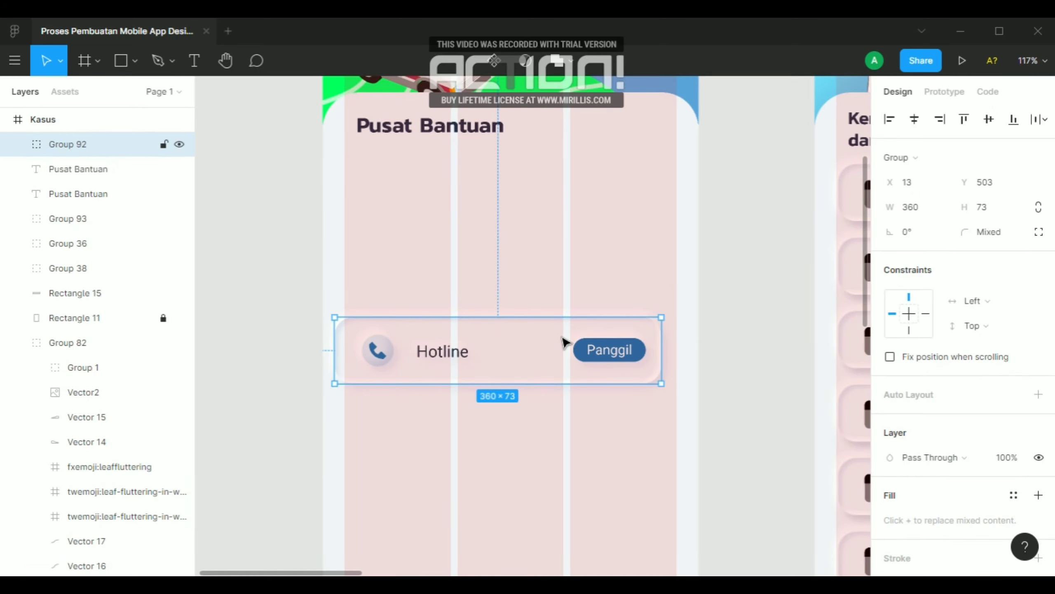
pyautogui.hotkey('alt', 'h')
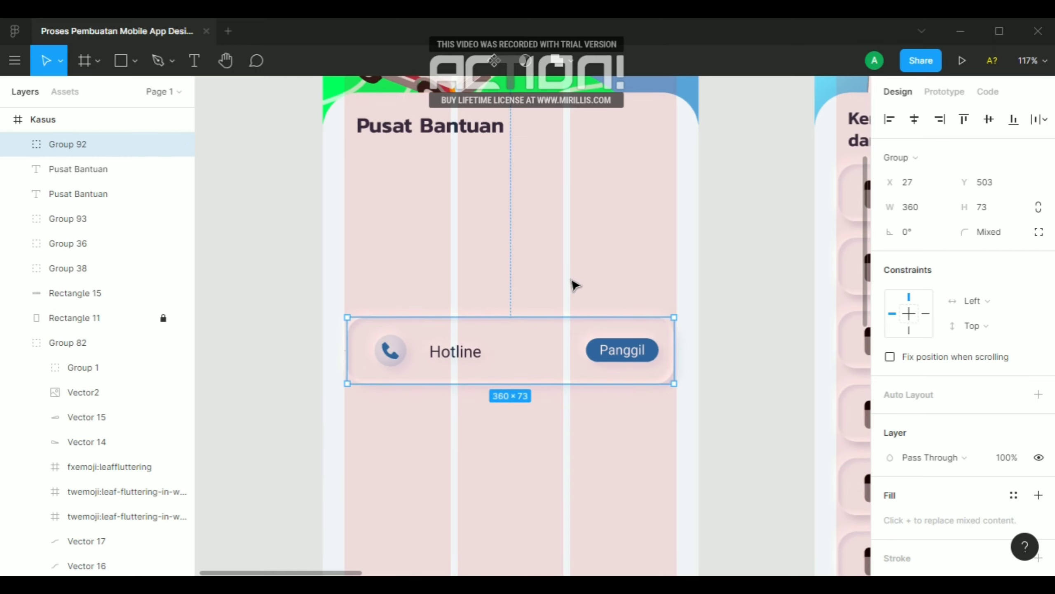
# Move the "Hotline" card up in the frame to Y 439
pyautogui.press('Up')
pyautogui.press('Up')
pyautogui.press('Up')
pyautogui.press('Up')
pyautogui.press('Up')
pyautogui.press('Up')
pyautogui.press('Up')
pyautogui.press('Up')
pyautogui.press('Up')
pyautogui.press('Up')
pyautogui.press('Up')
pyautogui.press('Up')
pyautogui.press('Up')
pyautogui.press('Up')
pyautogui.press('Up')
pyautogui.press('Up')
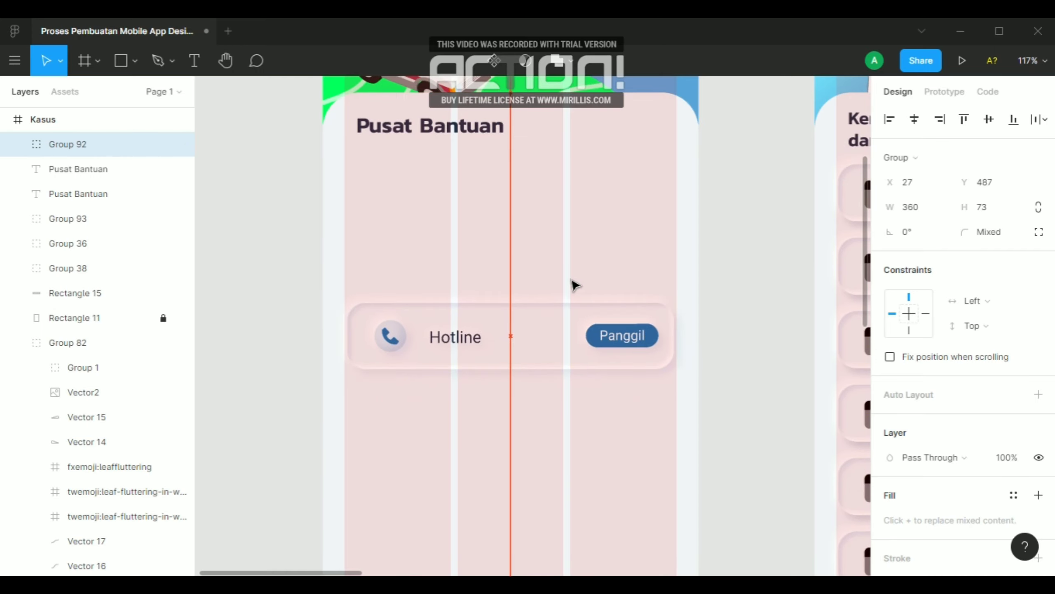
pyautogui.press('Up')
pyautogui.press('Up')
pyautogui.press('Up')
pyautogui.press('Up')
pyautogui.press('Up')
pyautogui.press('Up')
pyautogui.press('Up')
pyautogui.press('Up')
pyautogui.press('Up')
pyautogui.press('Up')
pyautogui.press('Up')
pyautogui.press('Up')
pyautogui.press('Up')
pyautogui.press('Up')
pyautogui.press('Up')
pyautogui.press('Up')
pyautogui.press('Up')
pyautogui.press('Up')
pyautogui.press('Up')
pyautogui.press('Up')
# Copy the "Terakhir diupdate 2 Juni" text from the "Lawan COVID-19" frame into the space between the "Pusat Bantuan" heading and the "Hotline" card
pyautogui.scroll(-5, 512, 242)
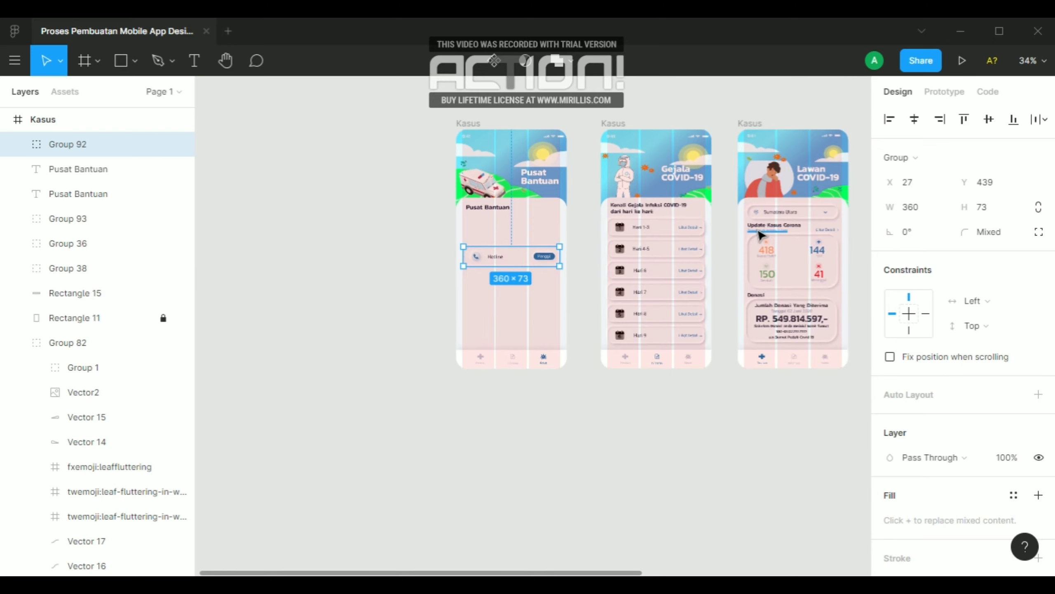
pyautogui.press('alt')
pyautogui.moveTo(760, 235); pyautogui.dragTo(506, 235)
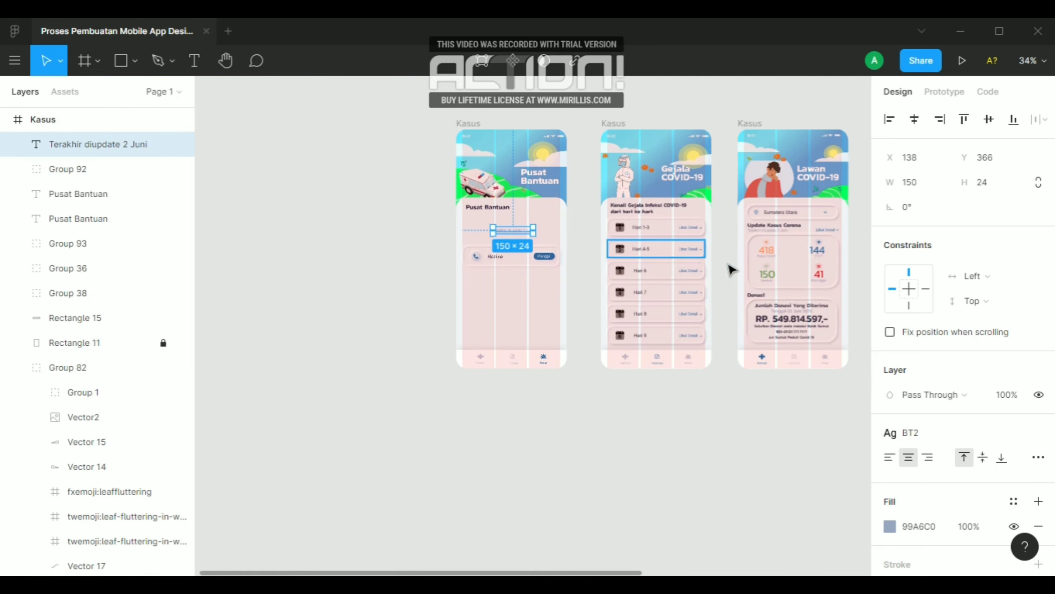
pyautogui.scroll(-3, 732, 266)
pyautogui.scroll(5, 614, 245)
pyautogui.scroll(5, 613, 245)
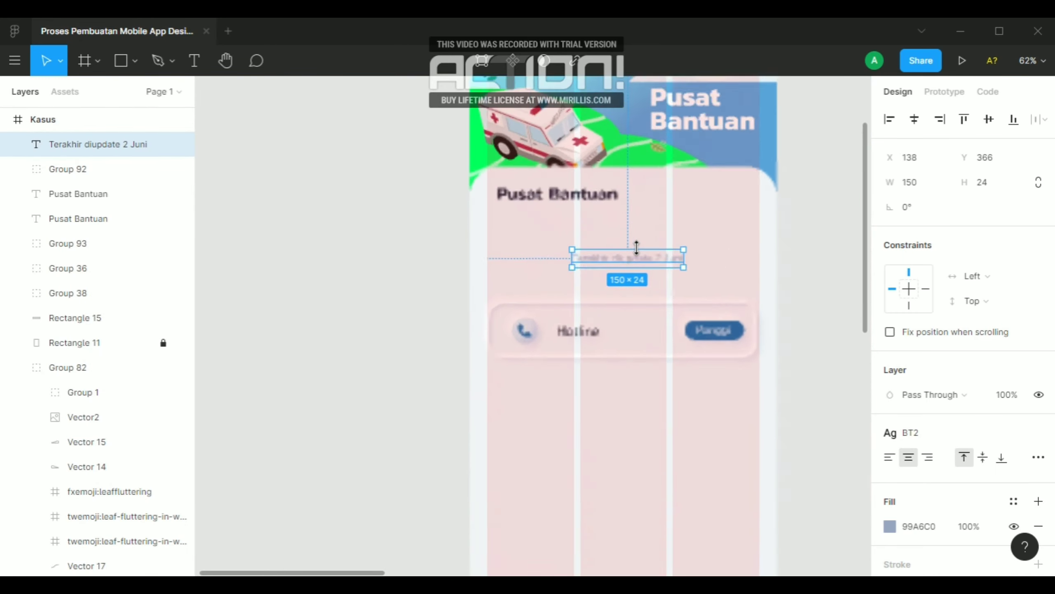
# Hide the layout grids and replace the copied text with "Jika anda mengalami gejala-gejala seperti COVID-19,"
pyautogui.doubleClick(640, 259)
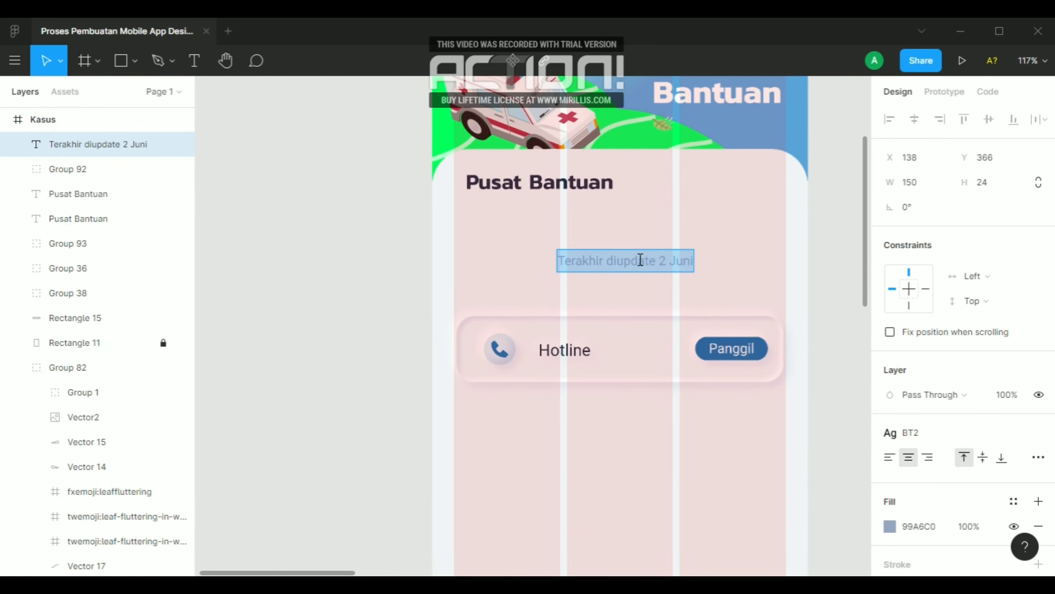
pyautogui.hotkey('ctrl', 'shift', '4')
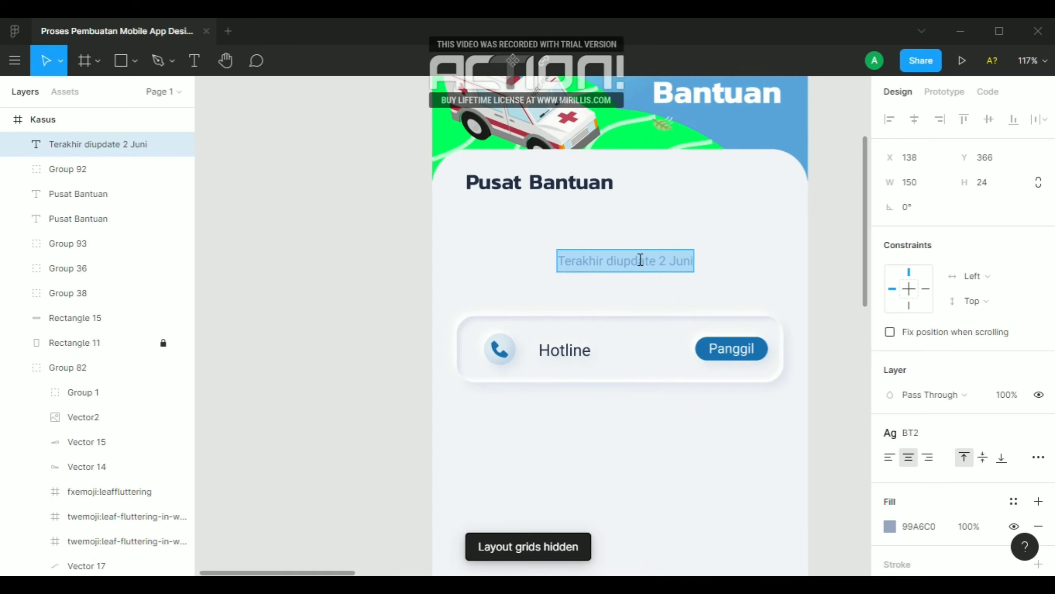
pyautogui.write('Jika')
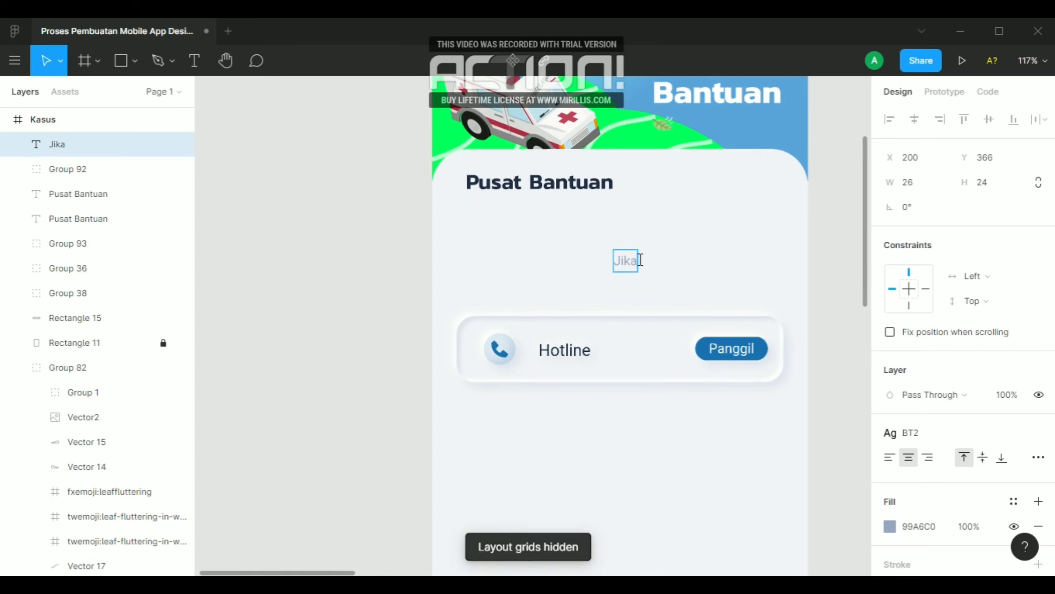
pyautogui.write(' and')
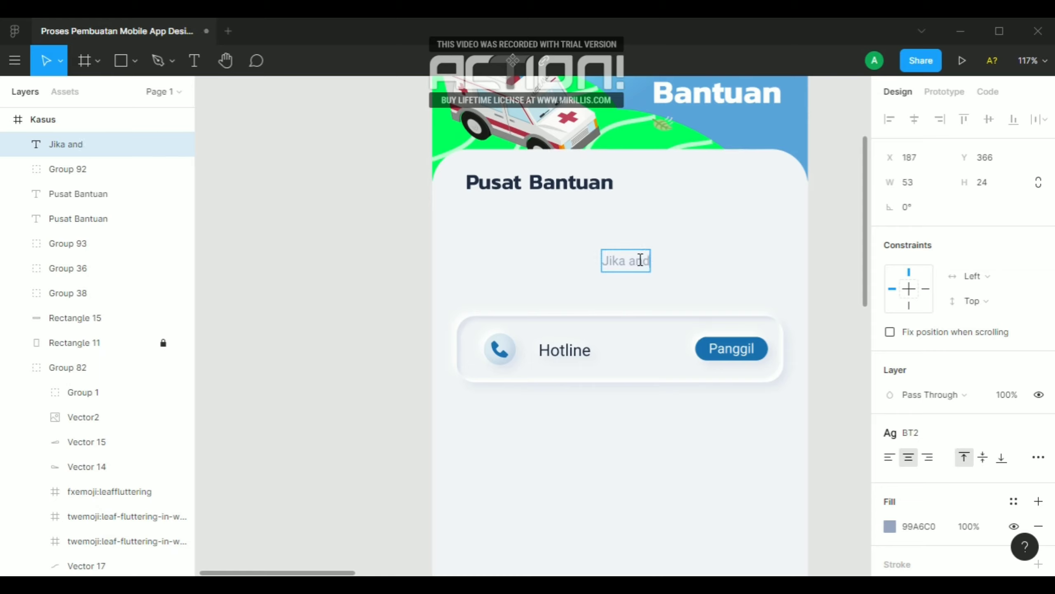
pyautogui.write('a mengalami')
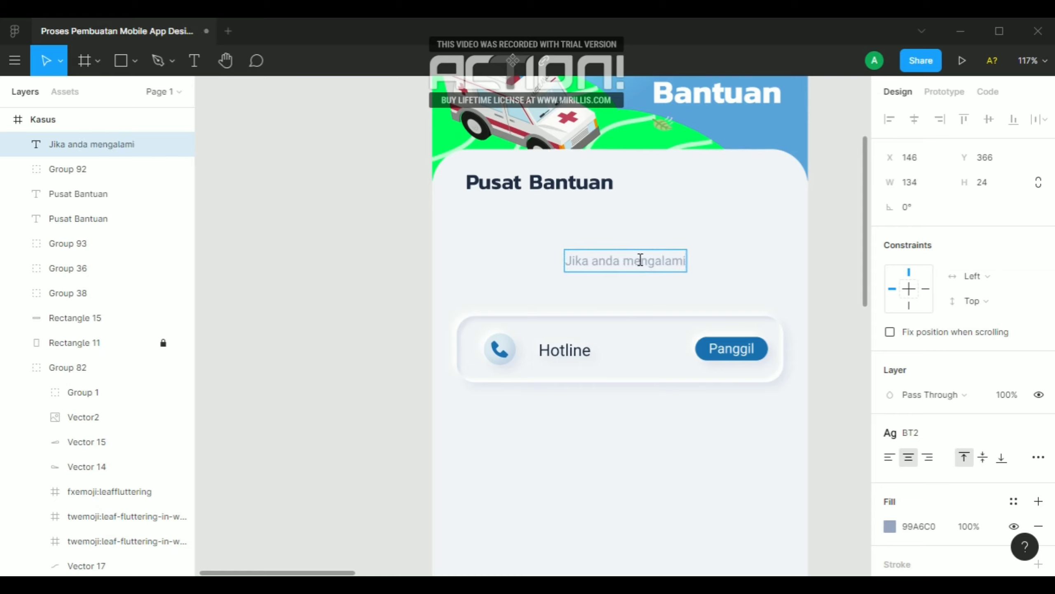
pyautogui.write(' gejal')
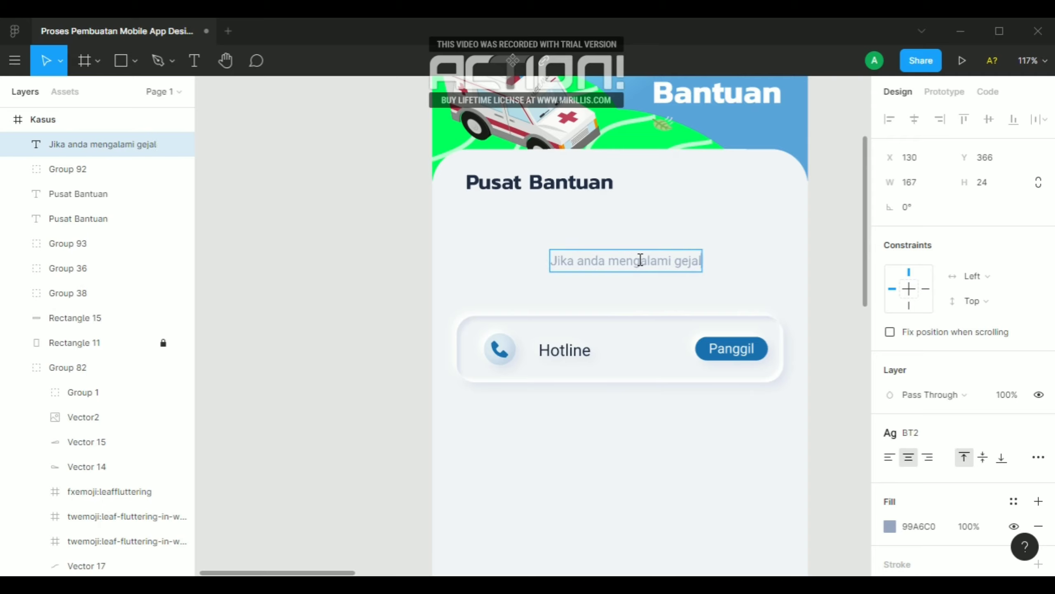
pyautogui.write('a-gejala')
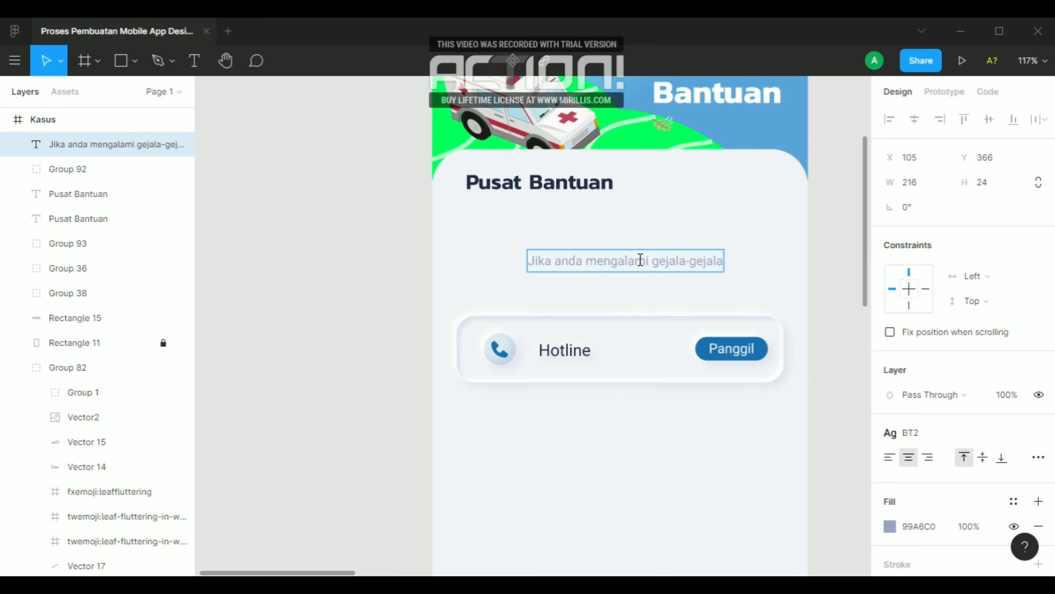
pyautogui.write(' seperti')
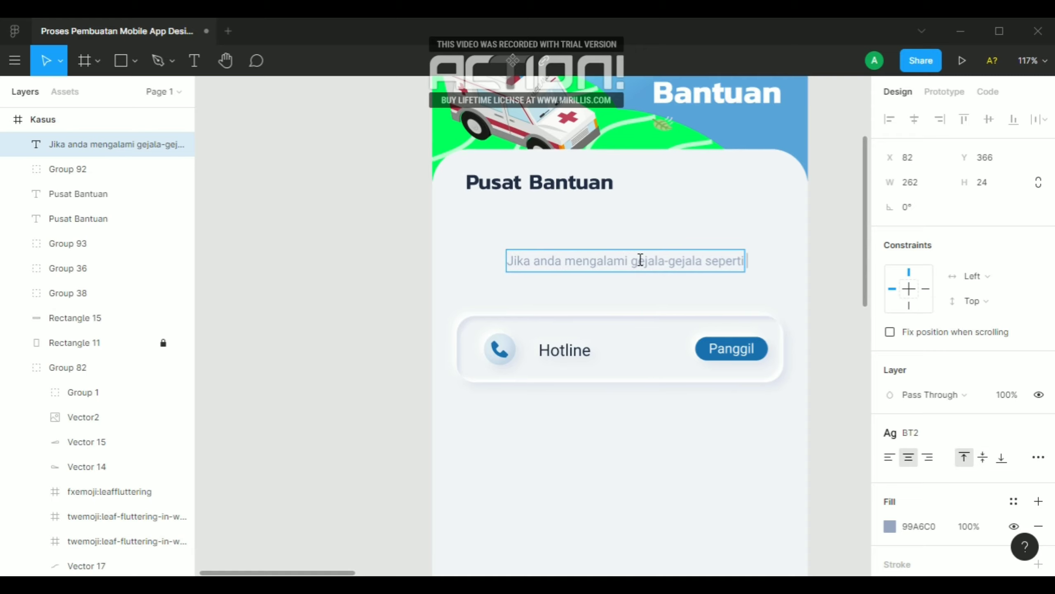
pyautogui.write(' COVID-1')
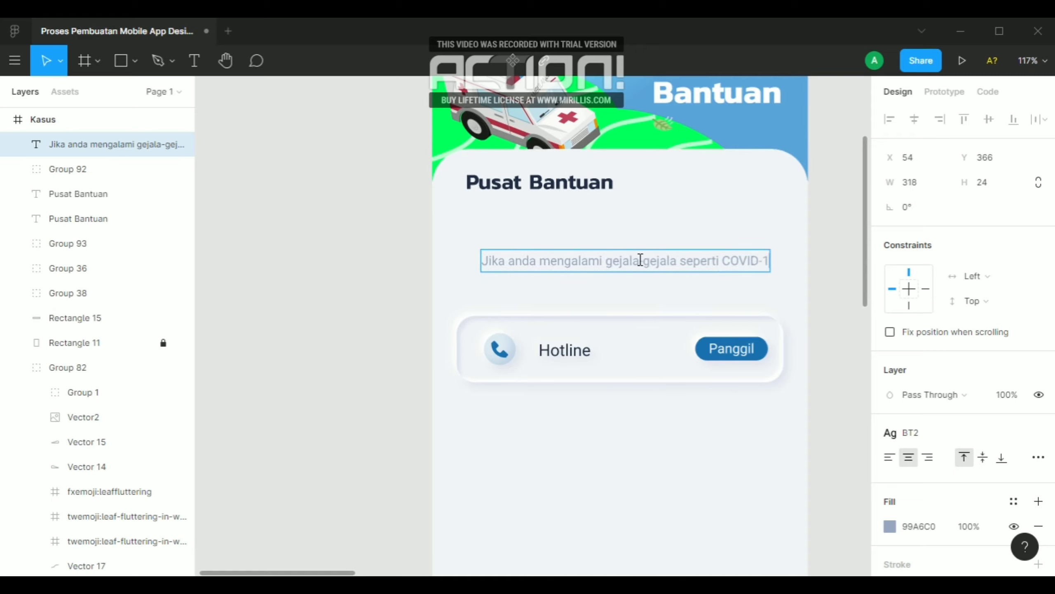
pyautogui.write('9,')
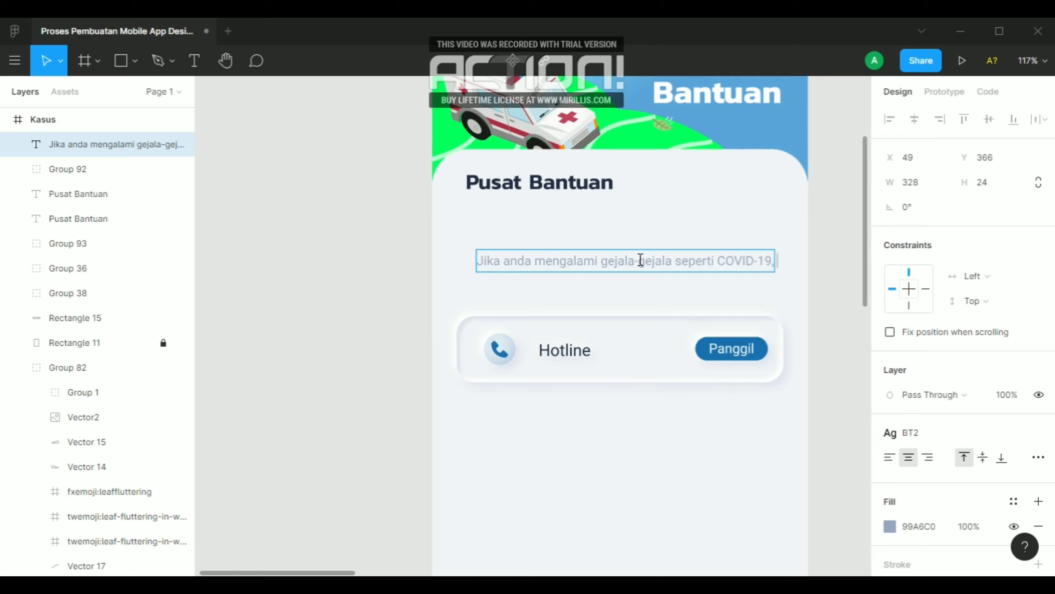
pyautogui.write(' SILA')
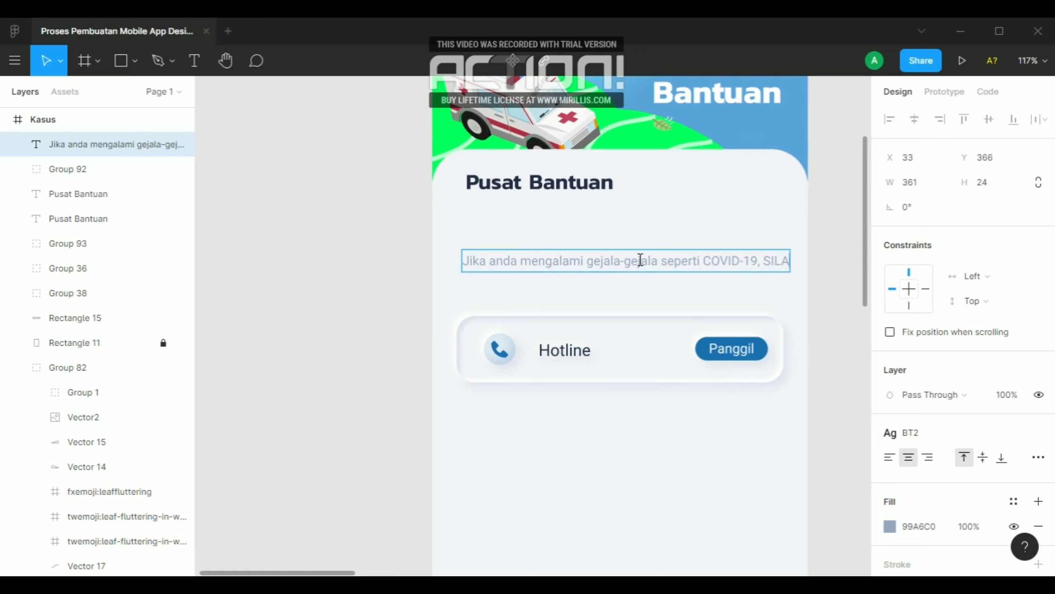
pyautogui.press('BackSpace')
pyautogui.press('BackSpace')
pyautogui.press('BackSpace')
pyautogui.press('BackSpace')
pyautogui.press('BackSpace')
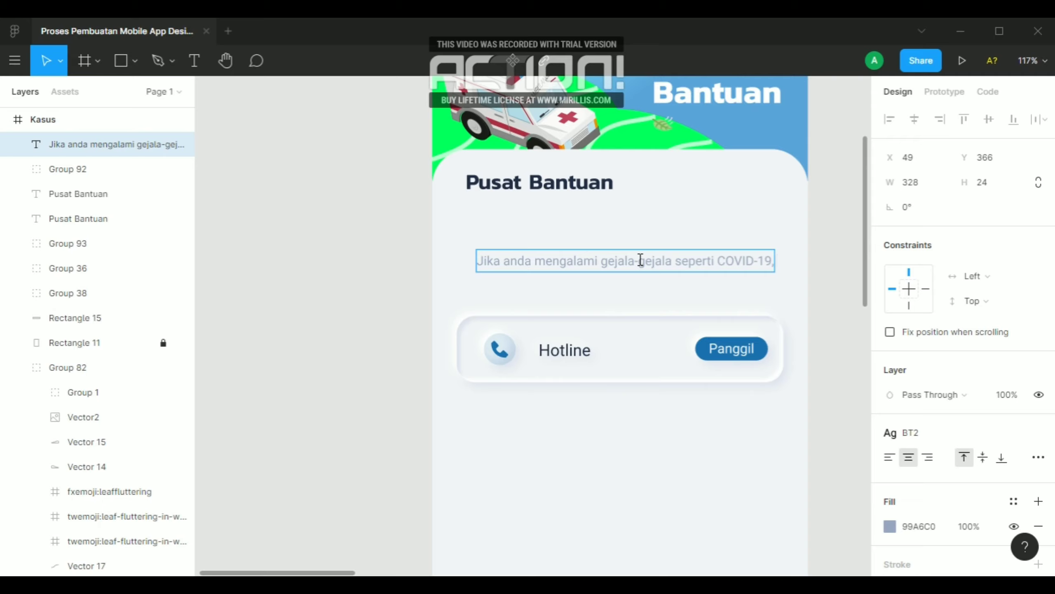
# Add a second line to the description text reading "silahkan hubungi kontak di bawah:"
pyautogui.press('Return')
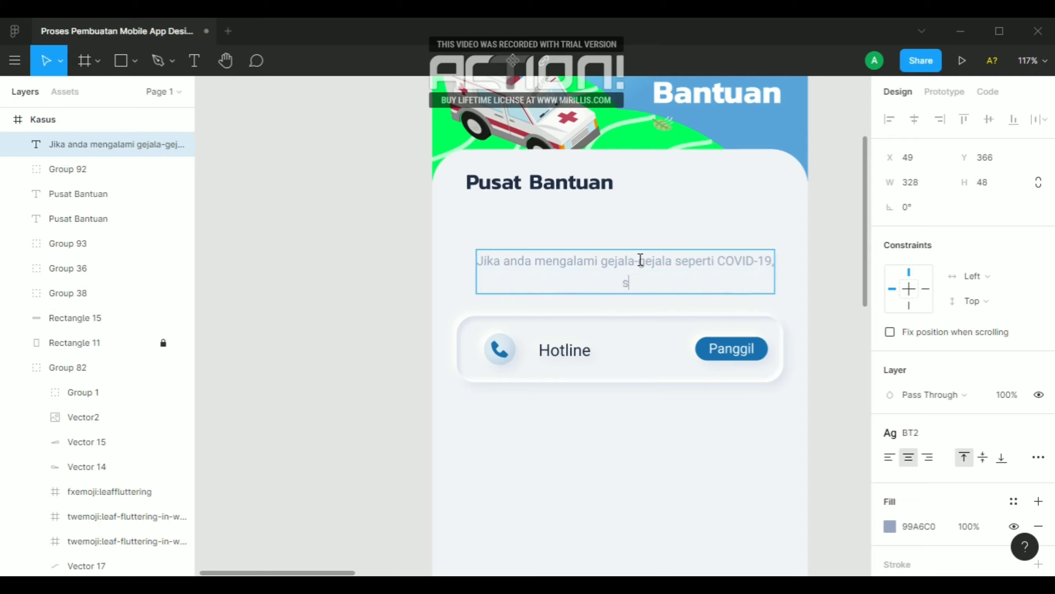
pyautogui.write('silahkan hubungi')
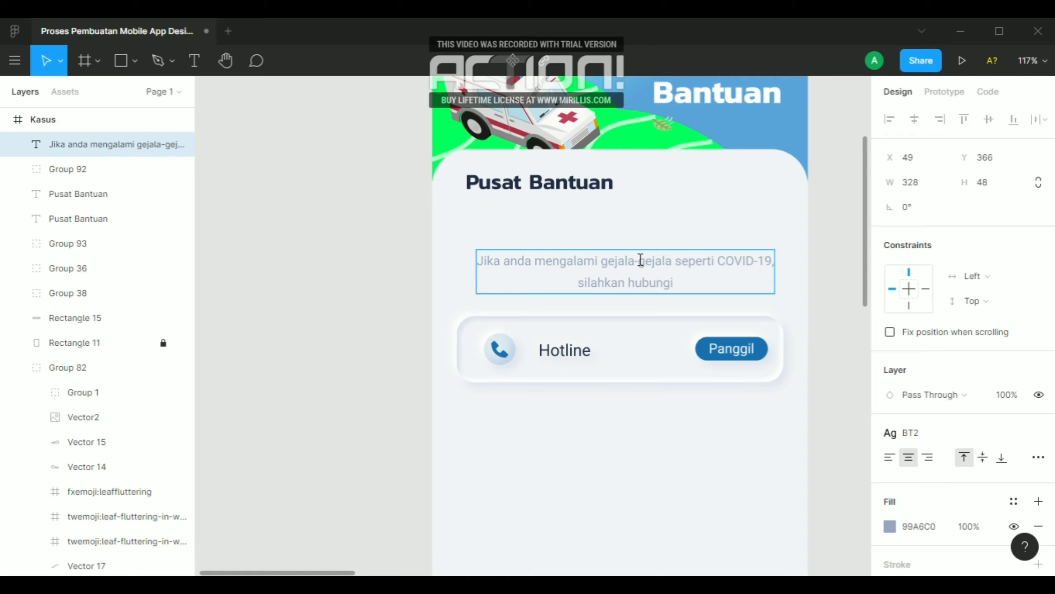
pyautogui.write(' konta')
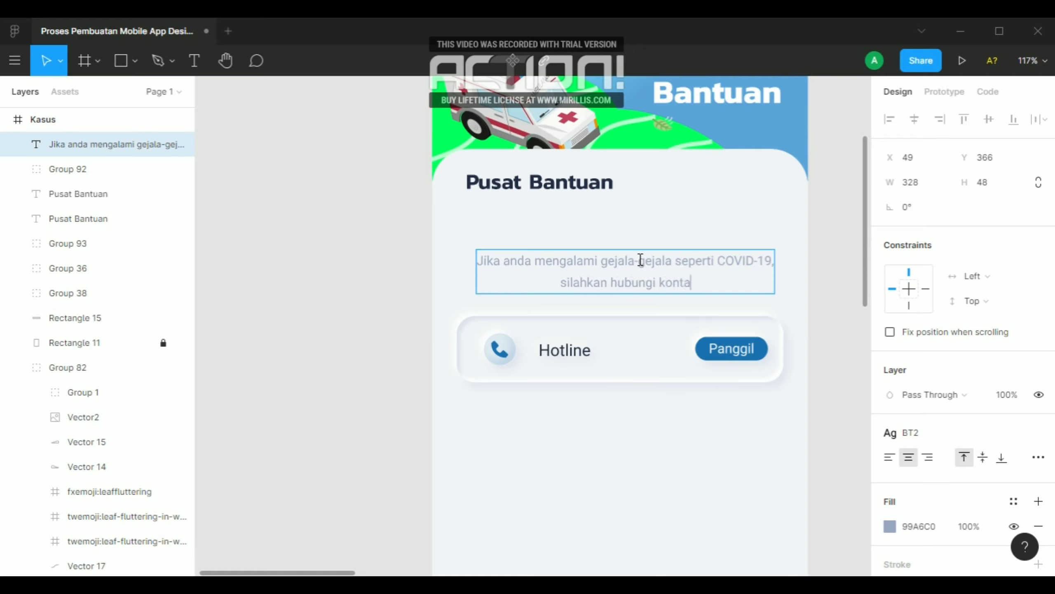
pyautogui.write('k di')
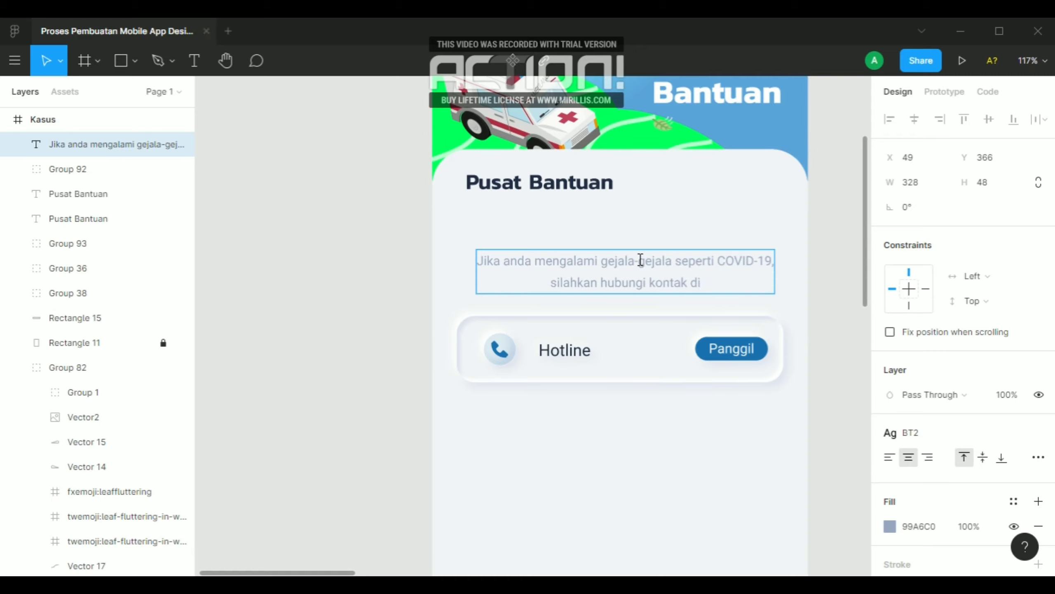
pyautogui.write(' bawah')
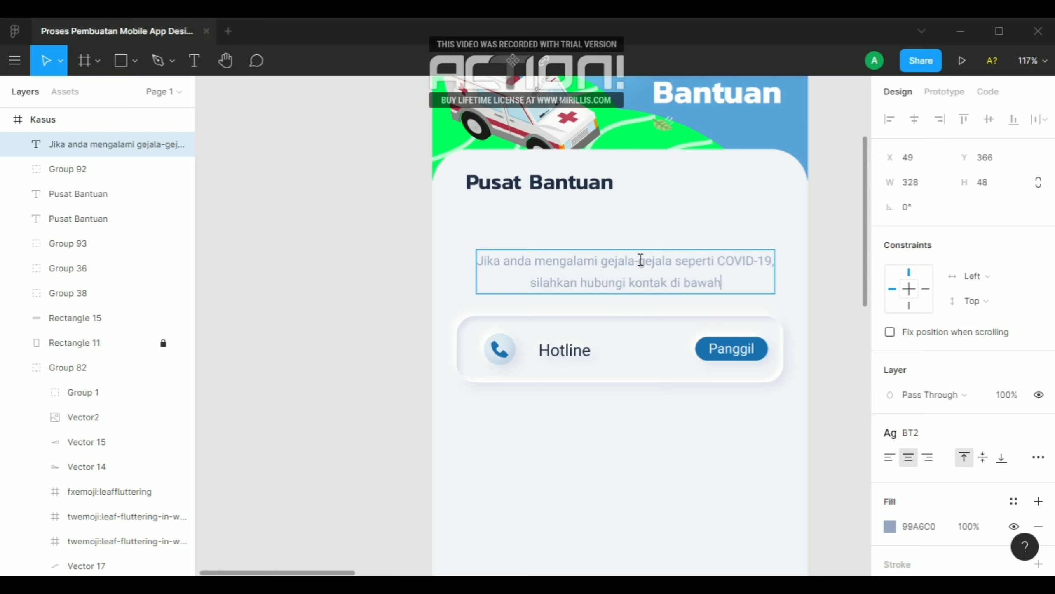
pyautogui.write(':')
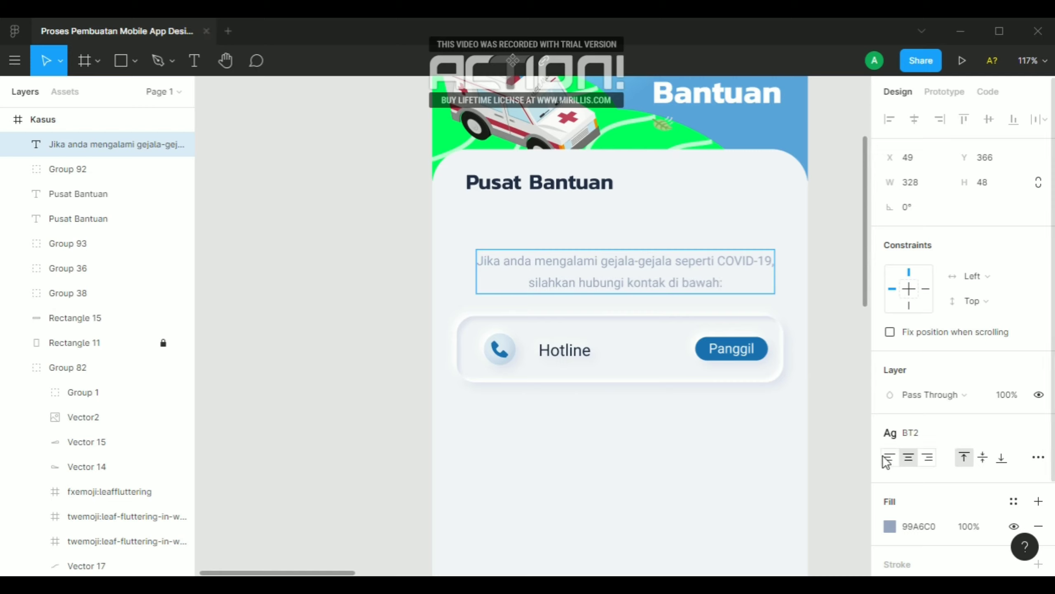
# Left-align the description text and detach it from the BT2 text style
pyautogui.click(888, 458)
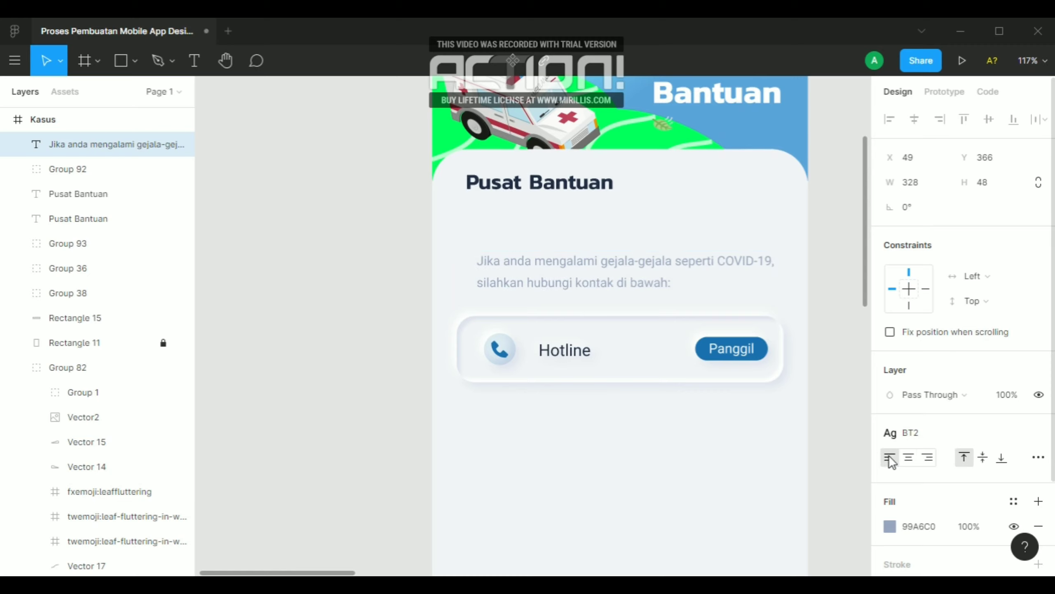
pyautogui.click(1039, 433)
pyautogui.scroll(-5, 935, 409)
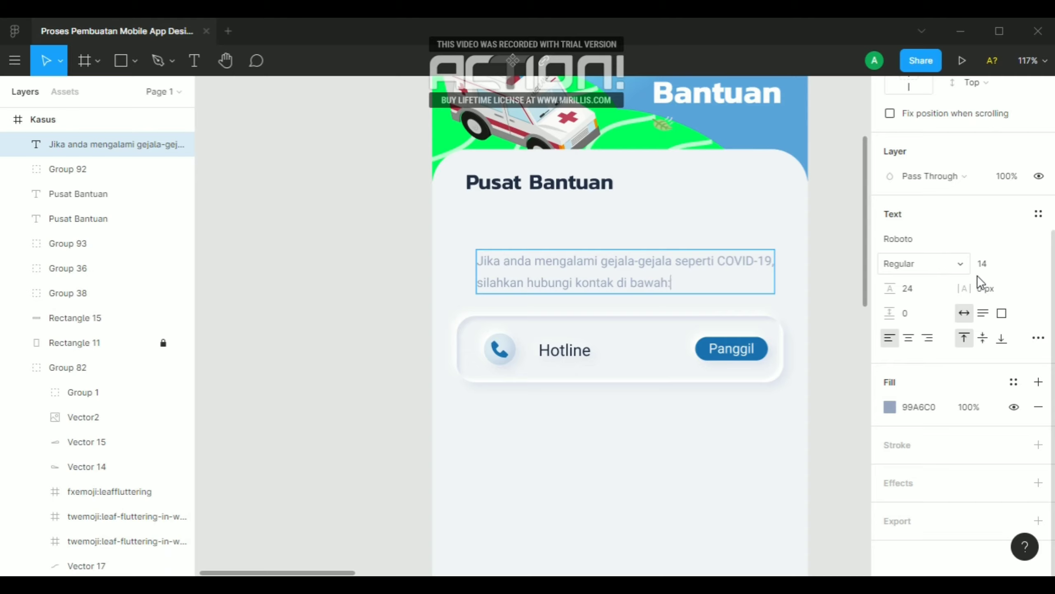
# Try an automatic line height and the Medium weight on the description text, returning the weight to Regular
pyautogui.click(935, 288)
pyautogui.press('BackSpace')
pyautogui.press('Return')
pyautogui.click(930, 263)
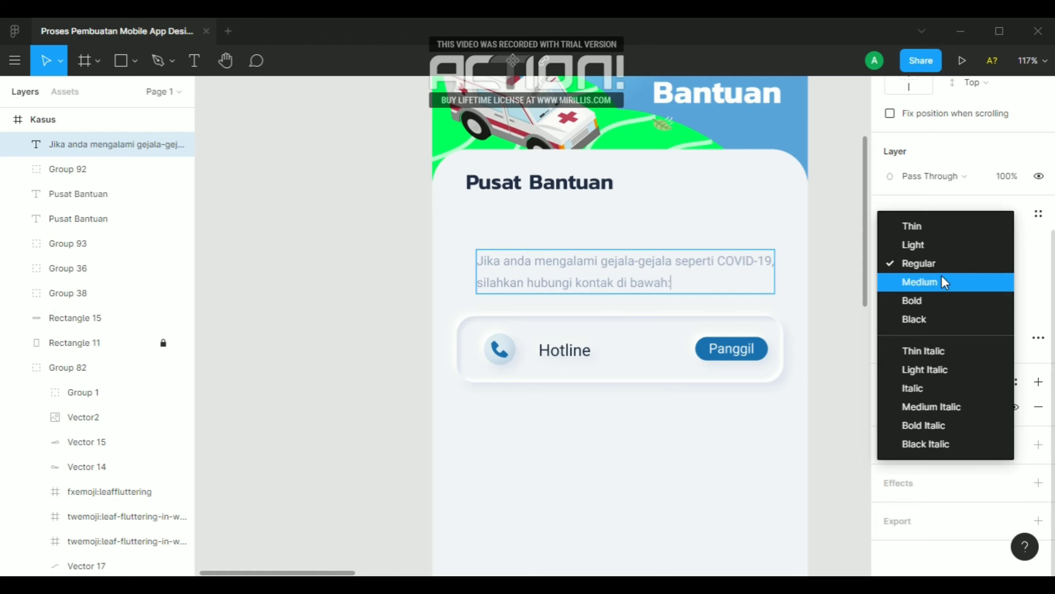
pyautogui.click(942, 282)
pyautogui.click(916, 263)
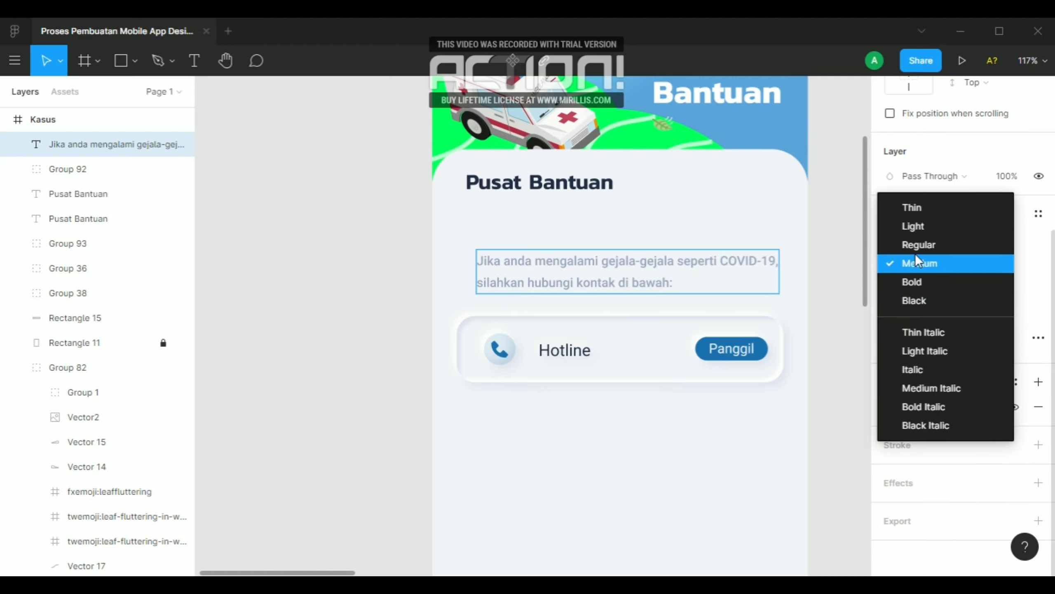
pyautogui.click(912, 243)
# Try a black 000000 fill on the description text and undo the change
pyautogui.click(893, 405)
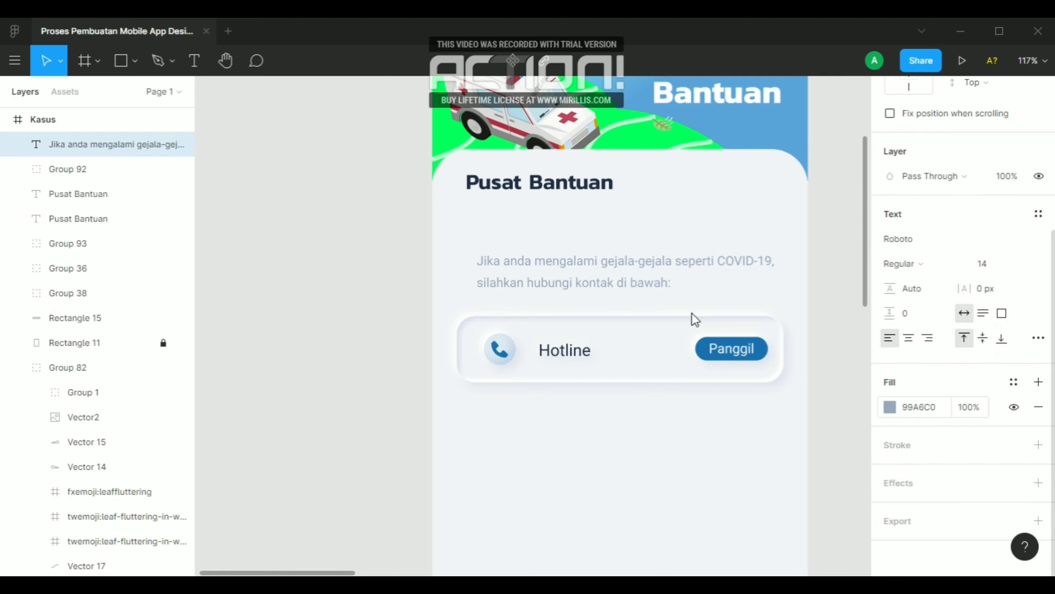
pyautogui.moveTo(699, 354); pyautogui.dragTo(652, 407)
pyautogui.click(856, 177)
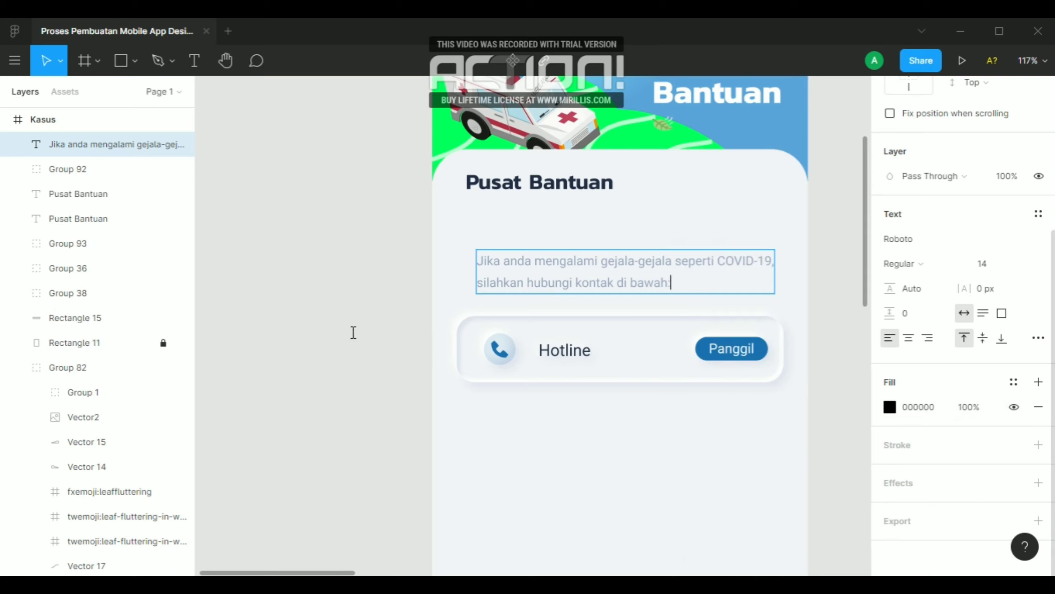
pyautogui.hotkey('ctrl', 'z')
# Set the description text's line height to Auto and its fill to dark grey 4E4E4E
pyautogui.click(907, 291)
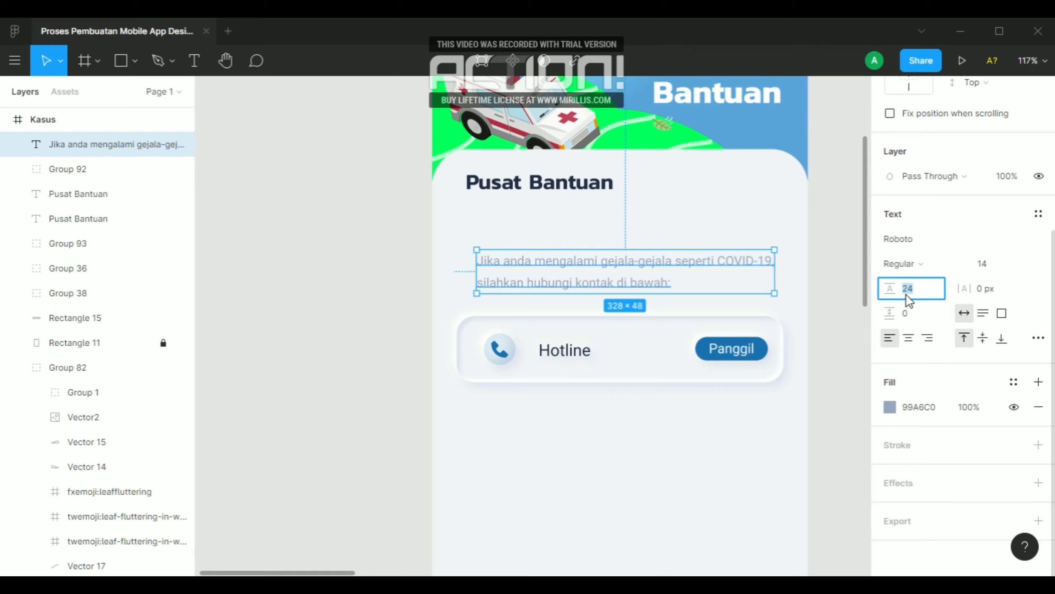
pyautogui.press('Return')
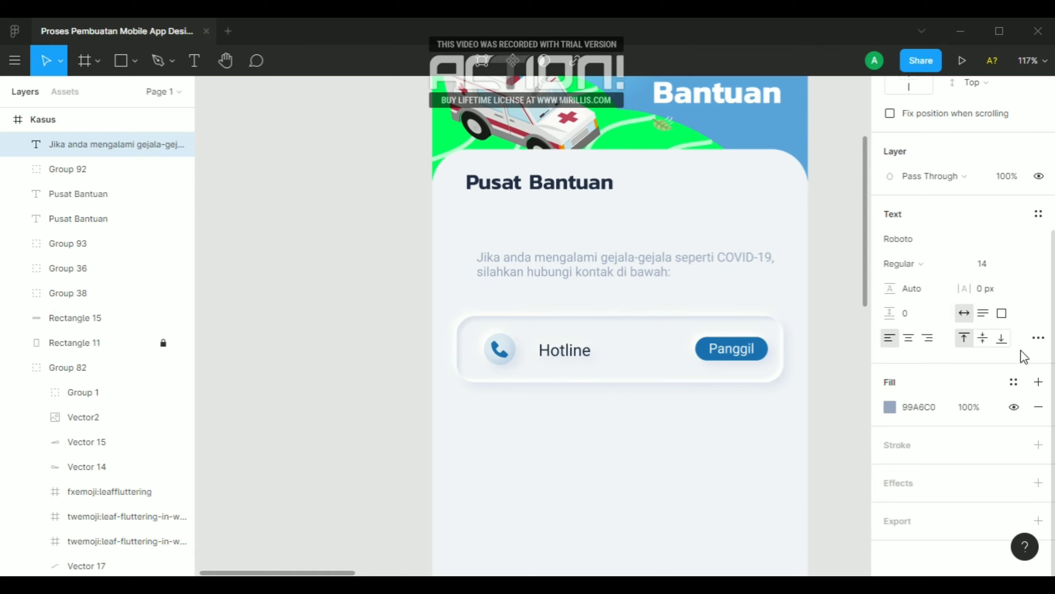
pyautogui.click(886, 412)
pyautogui.moveTo(703, 367); pyautogui.dragTo(629, 331)
pyautogui.click(855, 175)
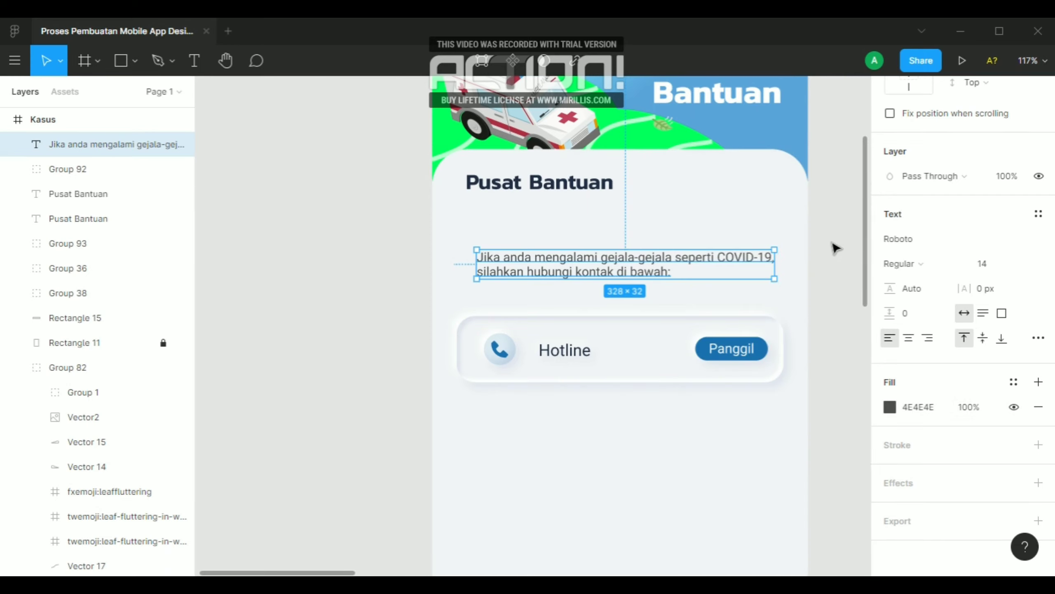
pyautogui.click(827, 265)
# Set the description text's X to 37 and move it up to Y 310, just below the "Pusat Bantuan" heading
pyautogui.click(559, 269)
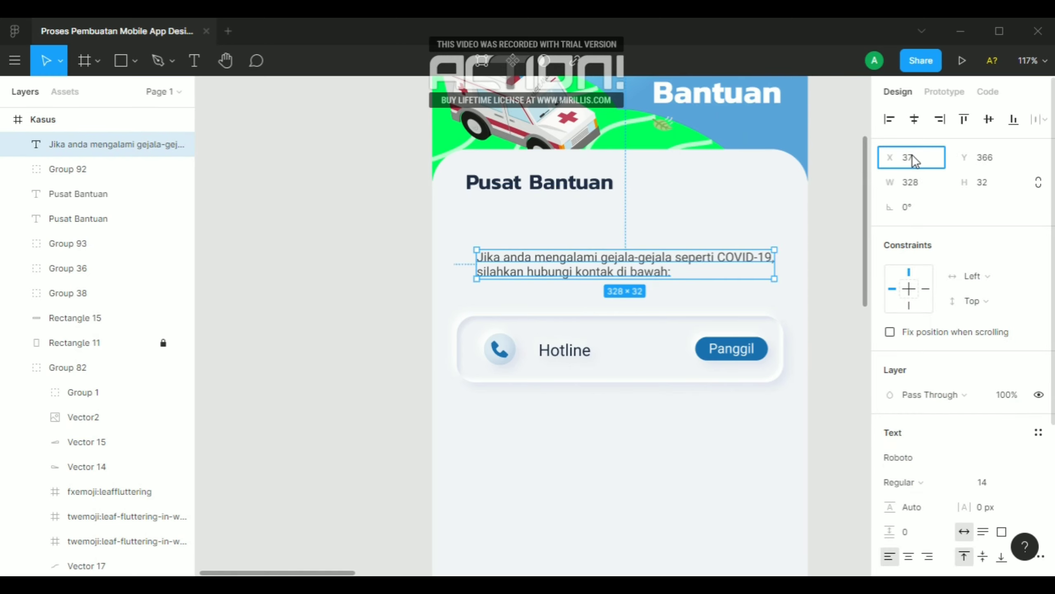
pyautogui.press('Return')
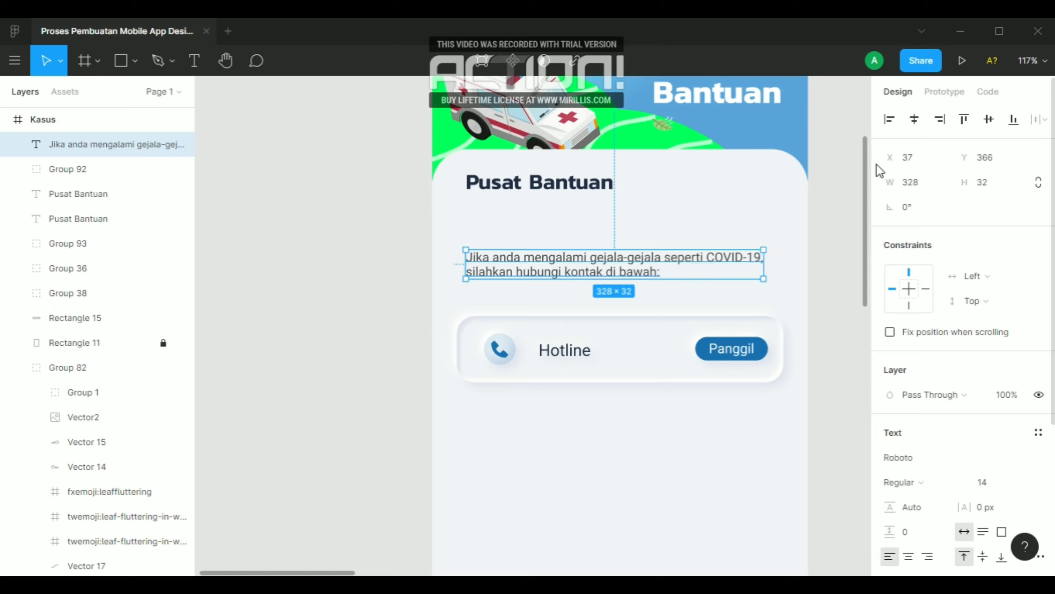
pyautogui.press('Up')
pyautogui.press('Up')
pyautogui.press('Up')
pyautogui.press('Up')
pyautogui.press('Up')
pyautogui.press('Up')
pyautogui.press('Up')
pyautogui.press('Up')
pyautogui.press('Up')
pyautogui.press('Up')
pyautogui.press('Up')
pyautogui.press('Up')
pyautogui.press('Up')
pyautogui.press('Up')
pyautogui.press('Up')
pyautogui.press('Up')
pyautogui.press('Up')
pyautogui.press('Up')
pyautogui.press('Up')
pyautogui.press('Up')
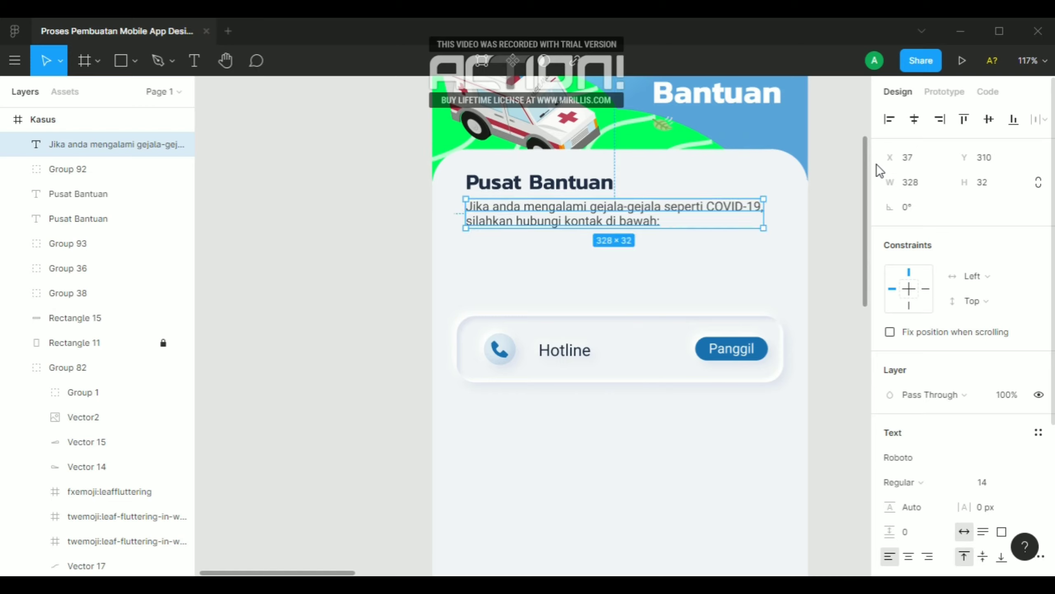
# Set the description text's font size to 10
pyautogui.click(992, 482)
pyautogui.write('10')
pyautogui.press('Return')
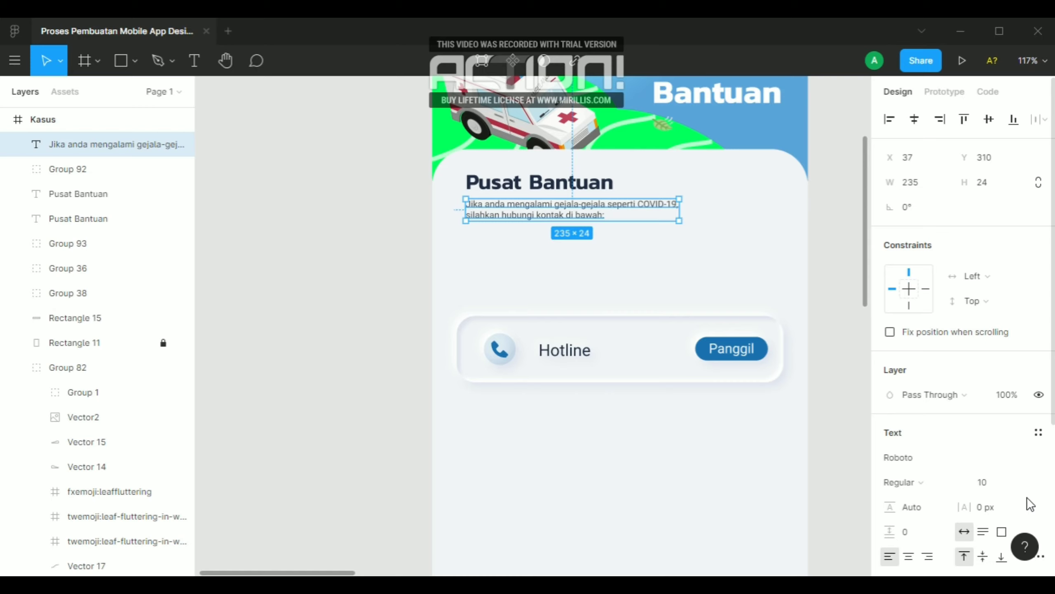
# Set the description text's font size to 12
pyautogui.click(992, 485)
pyautogui.press('Return')
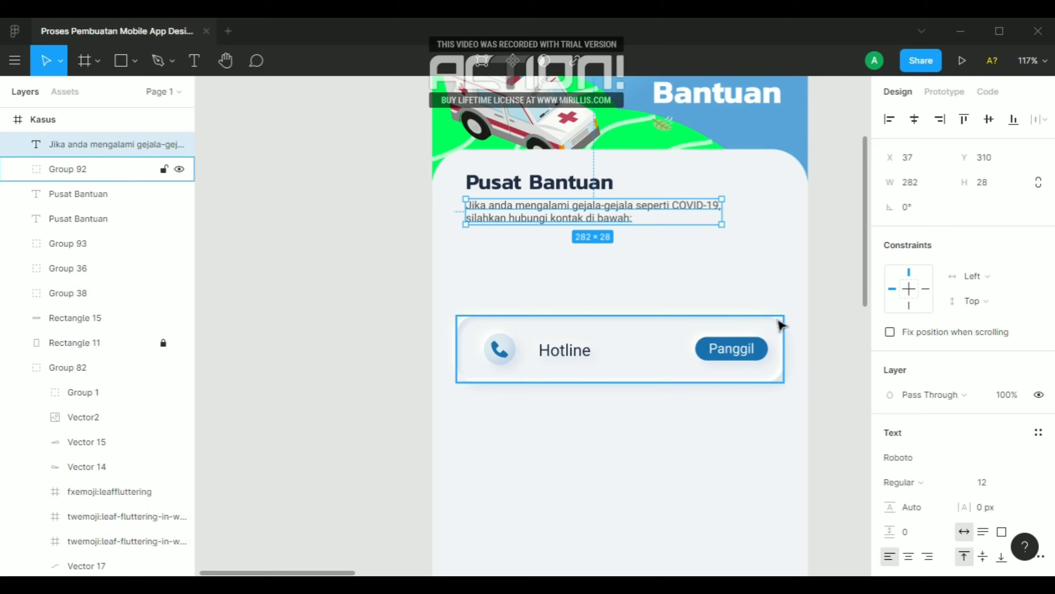
pyautogui.click(827, 263)
pyautogui.scroll(-2, 831, 263)
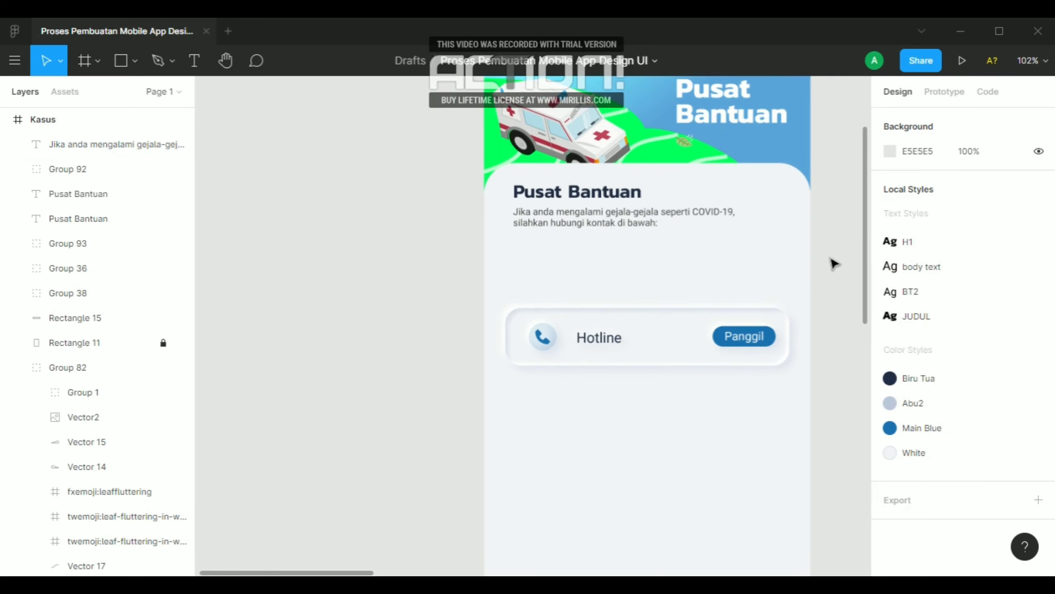
# Try letter spacings of 2 px and 1 px on the description text, restoring the text after deleting it
pyautogui.click(665, 224)
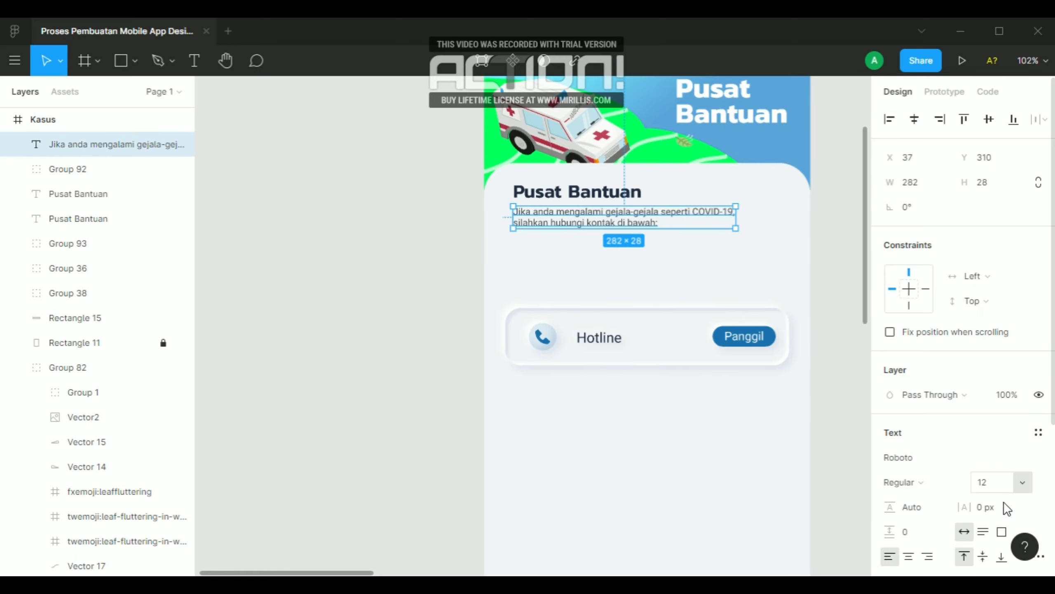
pyautogui.scroll(-4, 968, 478)
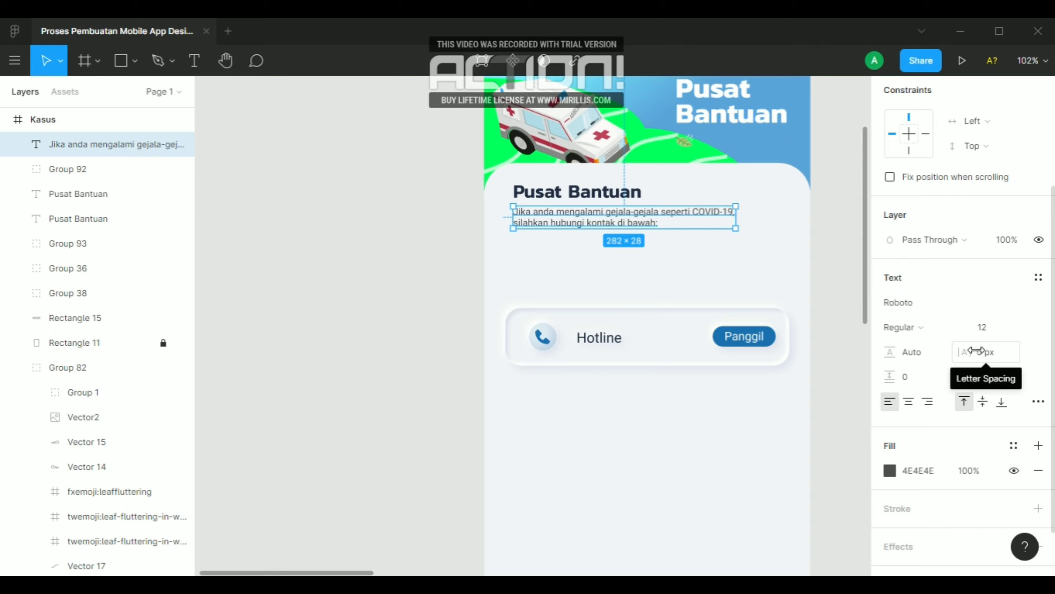
pyautogui.moveTo(965, 352); pyautogui.dragTo(967, 352)
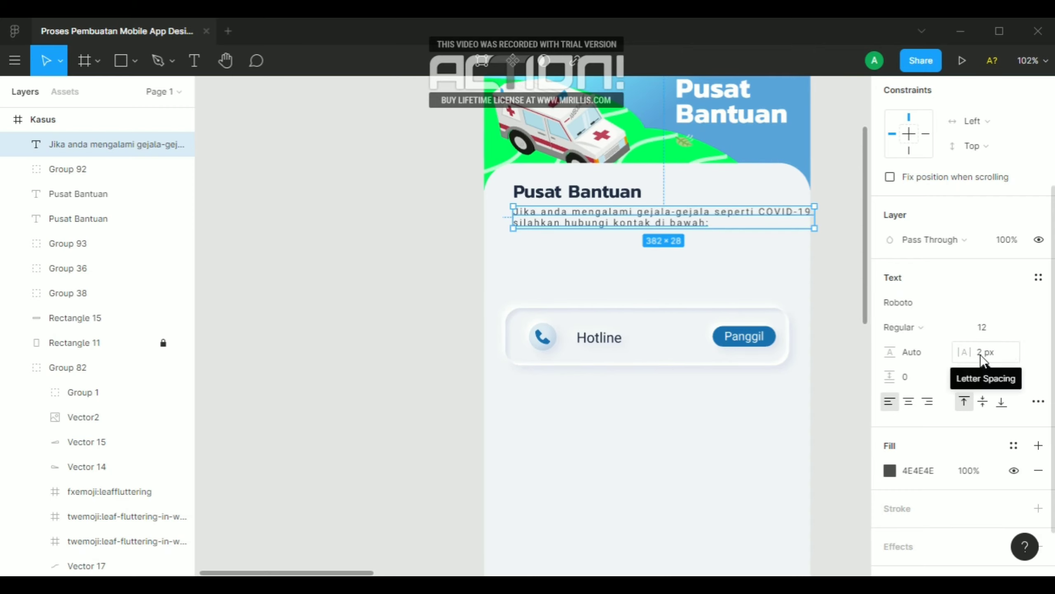
pyautogui.click(981, 355)
pyautogui.write('1')
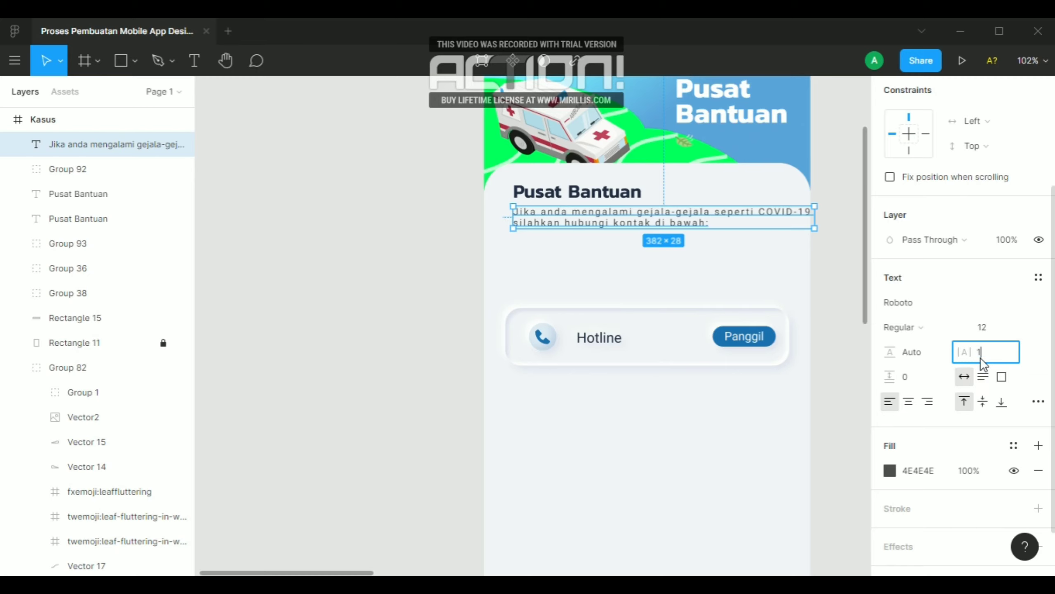
pyautogui.press('Return')
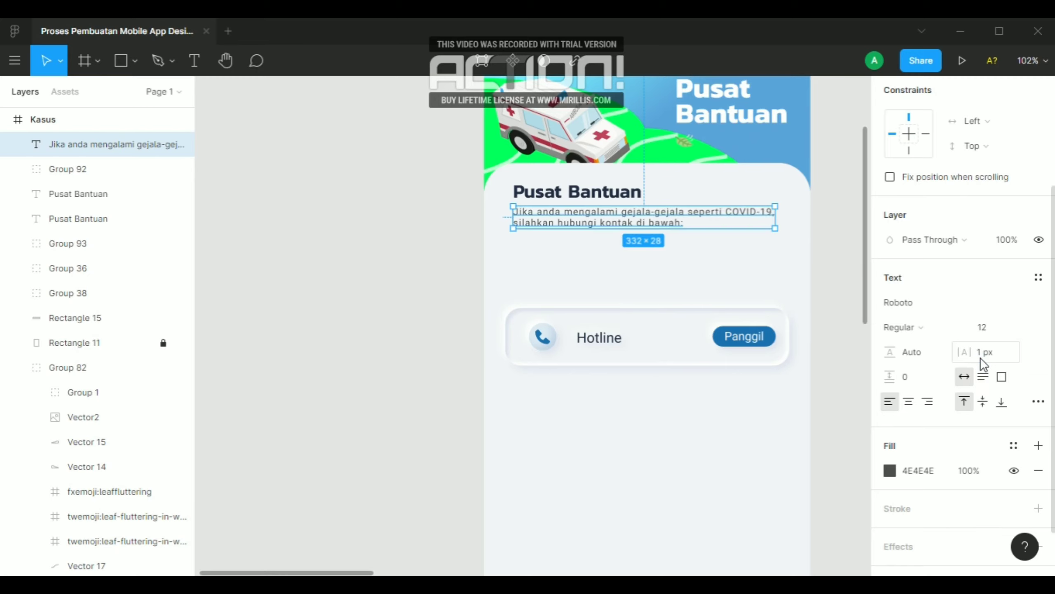
pyautogui.press('Delete')
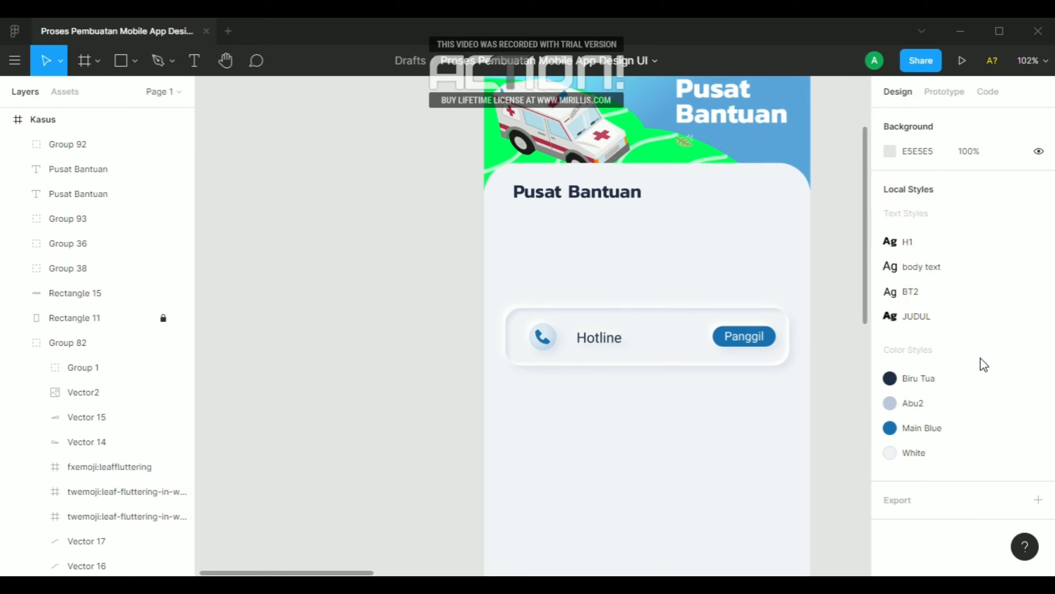
pyautogui.hotkey('ctrl', 'z')
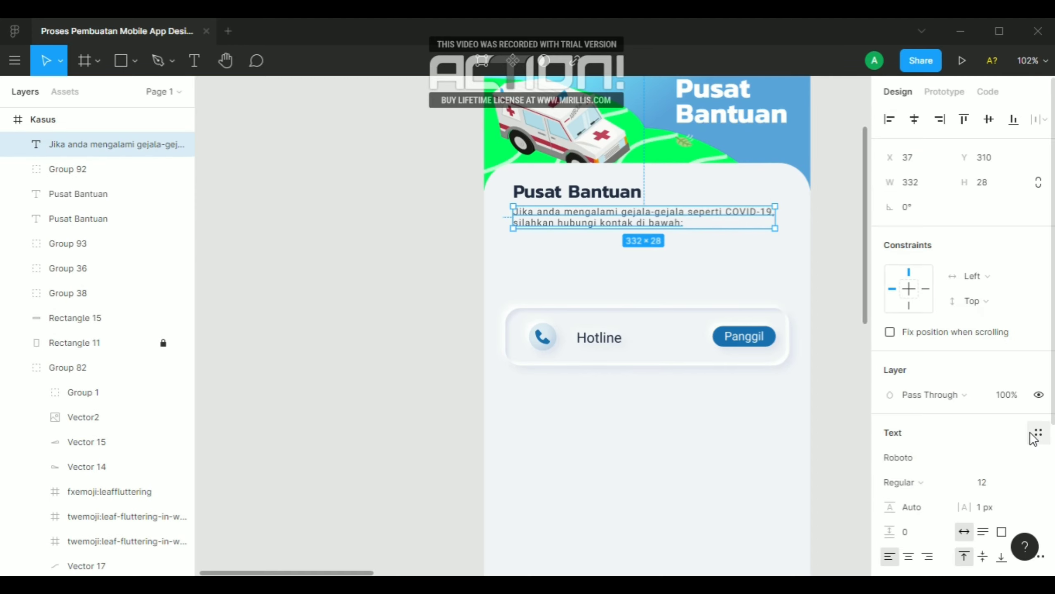
# Try a letter spacing of 0.5 px on the description text
pyautogui.scroll(-5, 1031, 416)
pyautogui.click(982, 289)
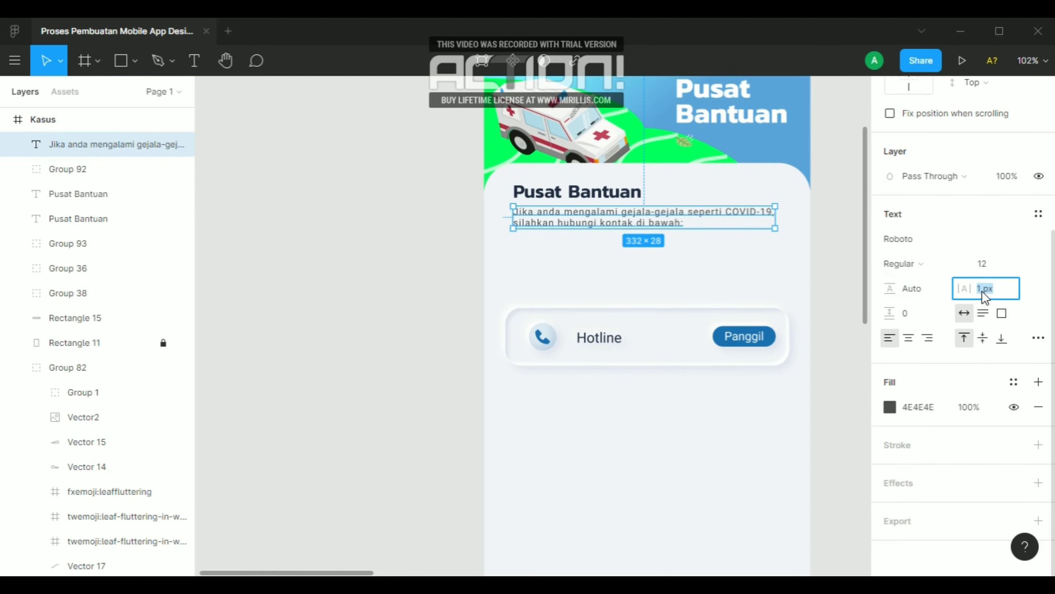
pyautogui.press('BackSpace')
pyautogui.write('0.5')
pyautogui.press('Return')
pyautogui.click(373, 196)
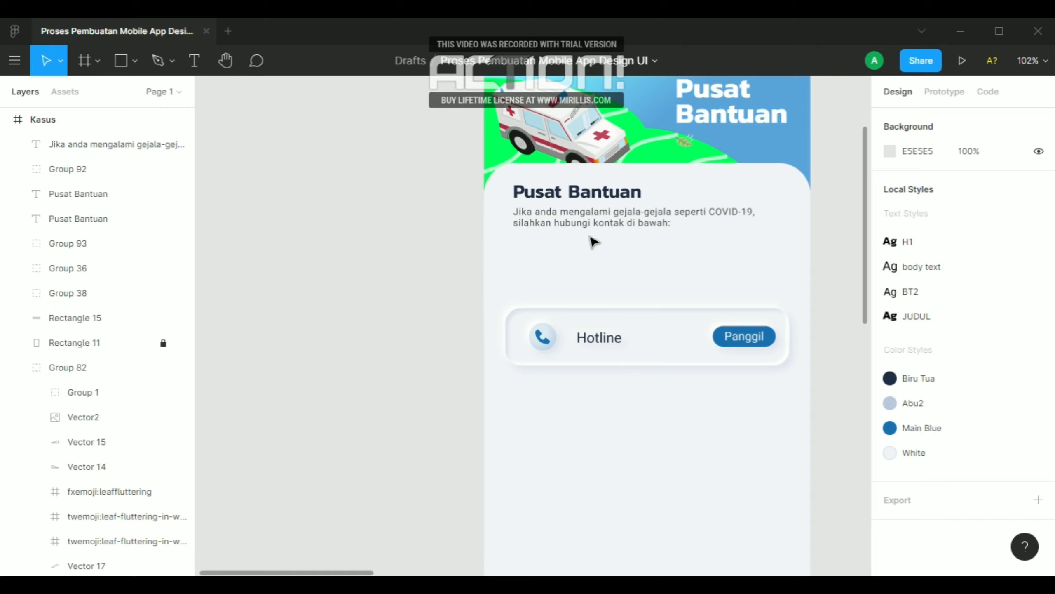
pyautogui.click(608, 226)
pyautogui.scroll(-5, 996, 399)
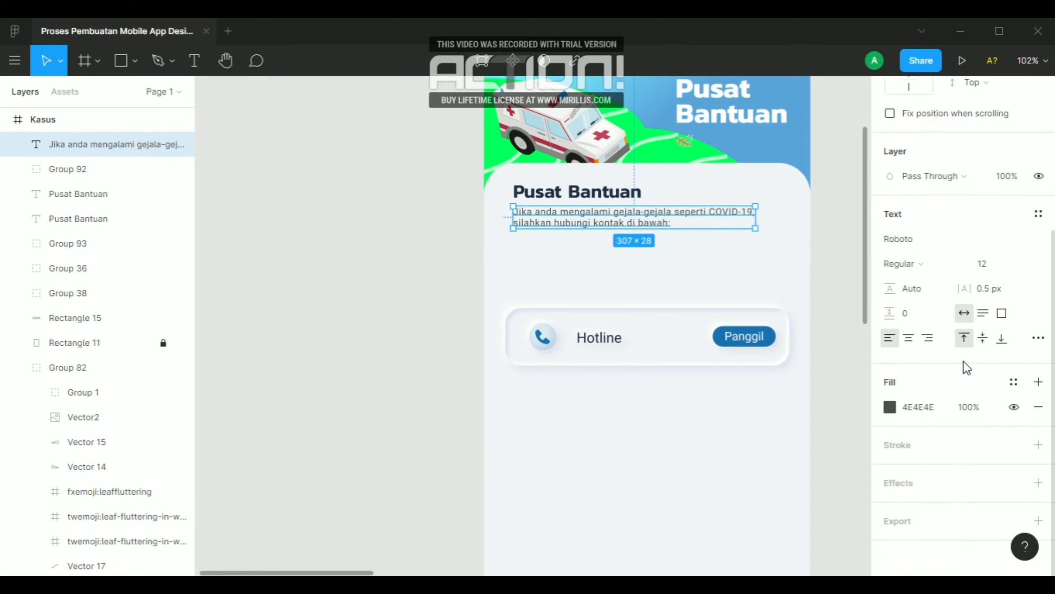
pyautogui.press('BackSpace')
pyautogui.press('Return')
pyautogui.click(374, 261)
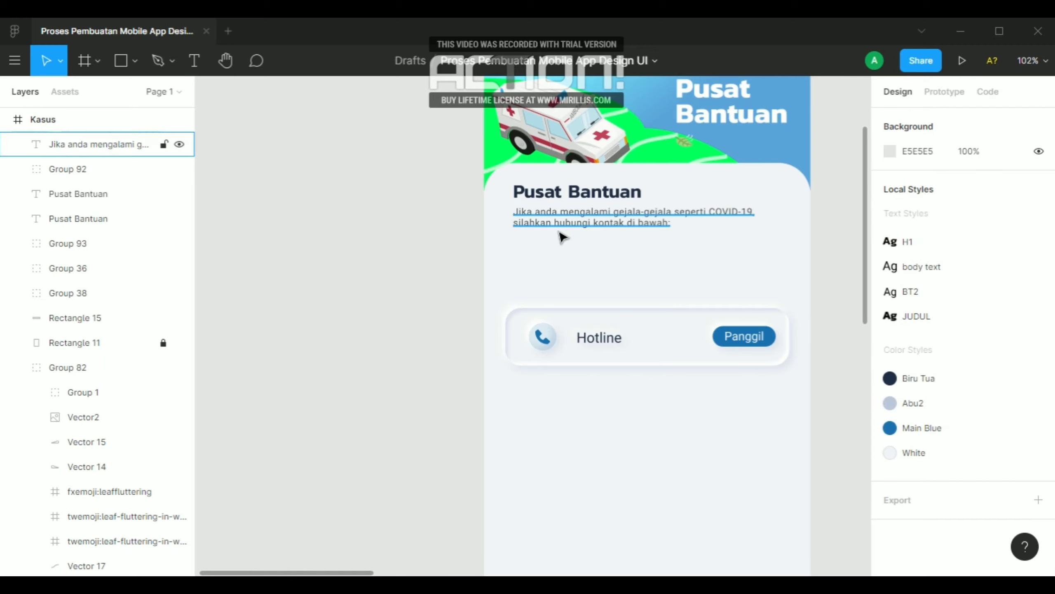
# Move the description text up to Y 308 and set its letter spacing to 0 px
pyautogui.click(592, 226)
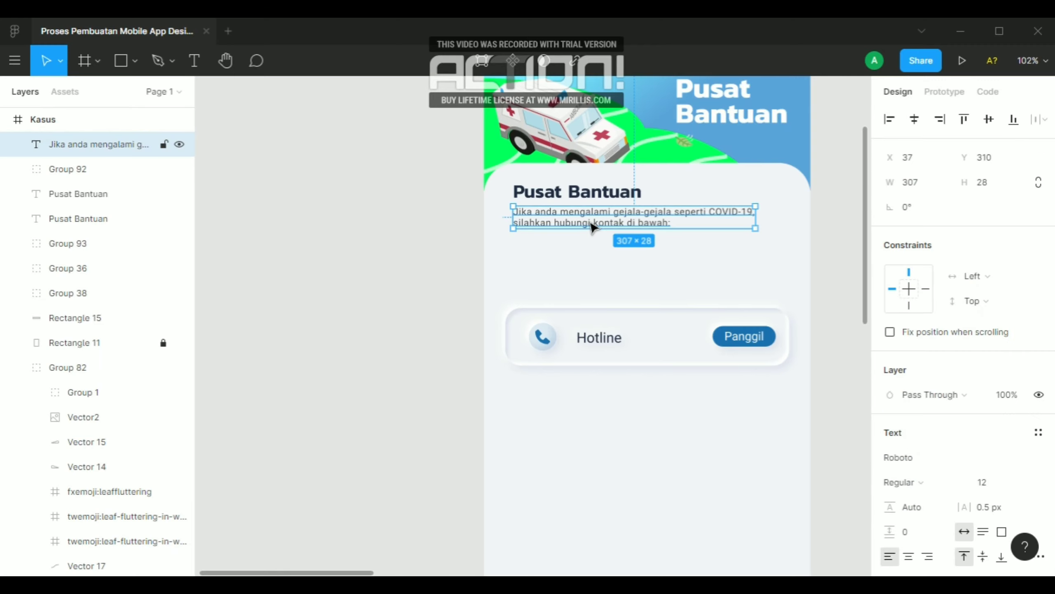
pyautogui.moveTo(592, 227); pyautogui.dragTo(589, 220)
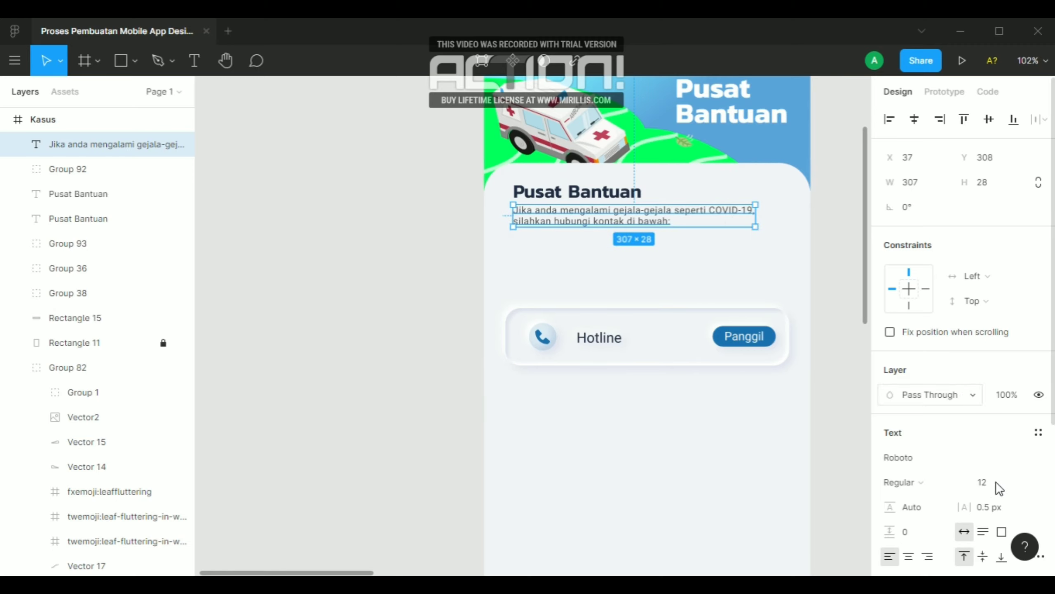
pyautogui.press('Return')
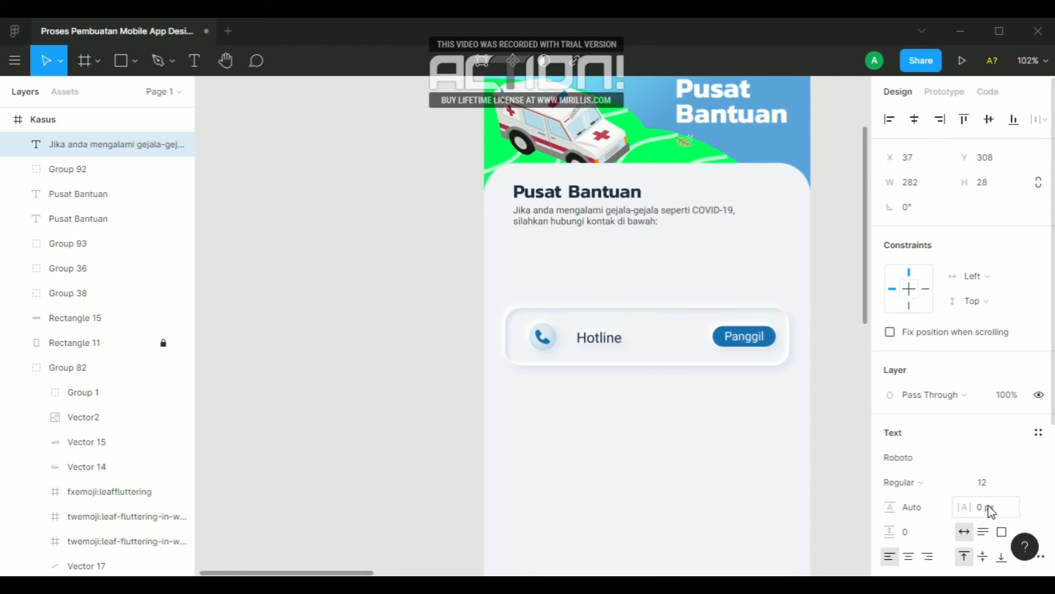
pyautogui.click(361, 353)
# Move the Hotline card up to Y 368 below the description and duplicate it straight down at Y 487
pyautogui.click(642, 347)
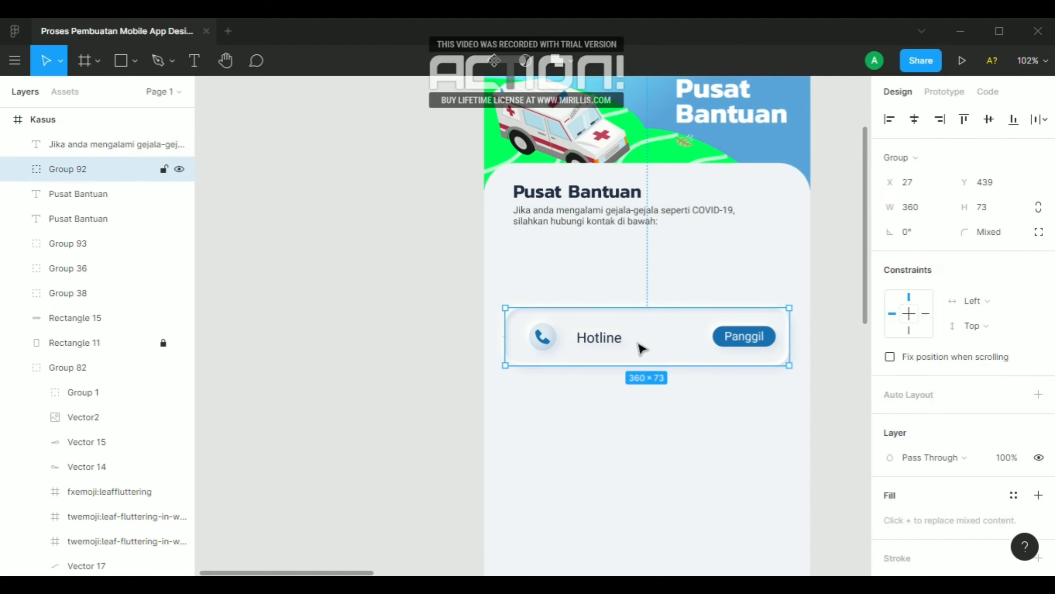
pyautogui.press('Up')
pyautogui.press('Up')
pyautogui.press('Up')
pyautogui.press('Up')
pyautogui.press('Up')
pyautogui.press('Up')
pyautogui.press('Up')
pyautogui.press('Up')
pyautogui.press('Up')
pyautogui.press('Up')
pyautogui.press('Up')
pyautogui.press('Up')
pyautogui.press('Up')
pyautogui.press('Up')
pyautogui.press('Up')
pyautogui.press('Up')
pyautogui.press('Up')
pyautogui.press('Up')
pyautogui.press('Up')
pyautogui.press('Up')
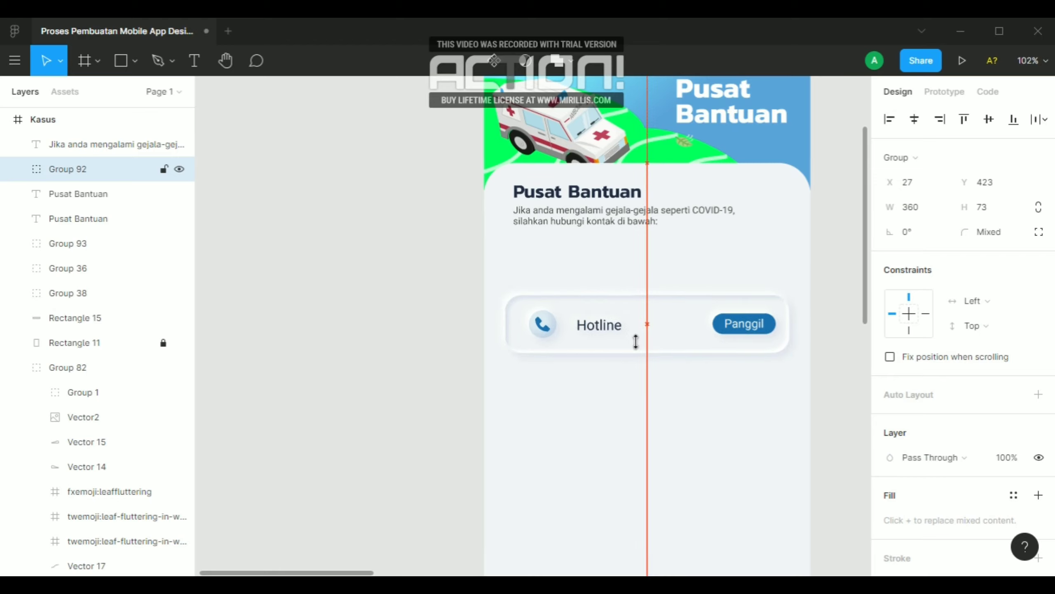
pyautogui.press('Up')
pyautogui.press('Up')
pyautogui.press('Up')
pyautogui.press('Up')
pyautogui.press('Up')
pyautogui.press('Up')
pyautogui.press('Up')
pyautogui.press('Up')
pyautogui.press('Up')
pyautogui.press('Up')
pyautogui.press('Up')
pyautogui.press('Up')
pyautogui.press('Up')
pyautogui.press('Up')
pyautogui.press('Up')
pyautogui.press('Up')
pyautogui.press('Up')
pyautogui.press('Up')
pyautogui.press('Up')
pyautogui.press('Up')
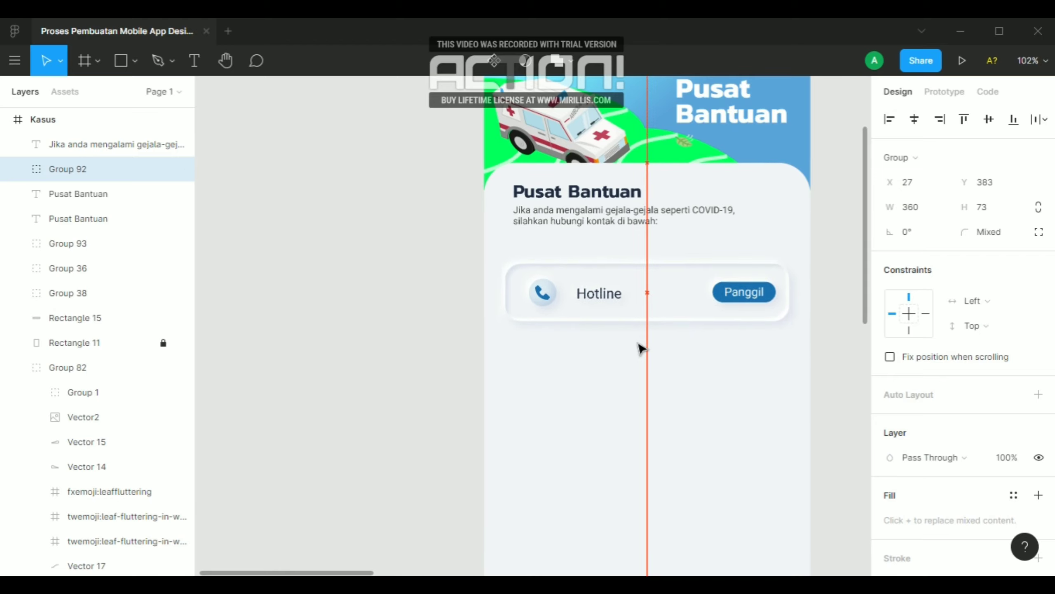
pyautogui.hotkey('shift', 'Up')
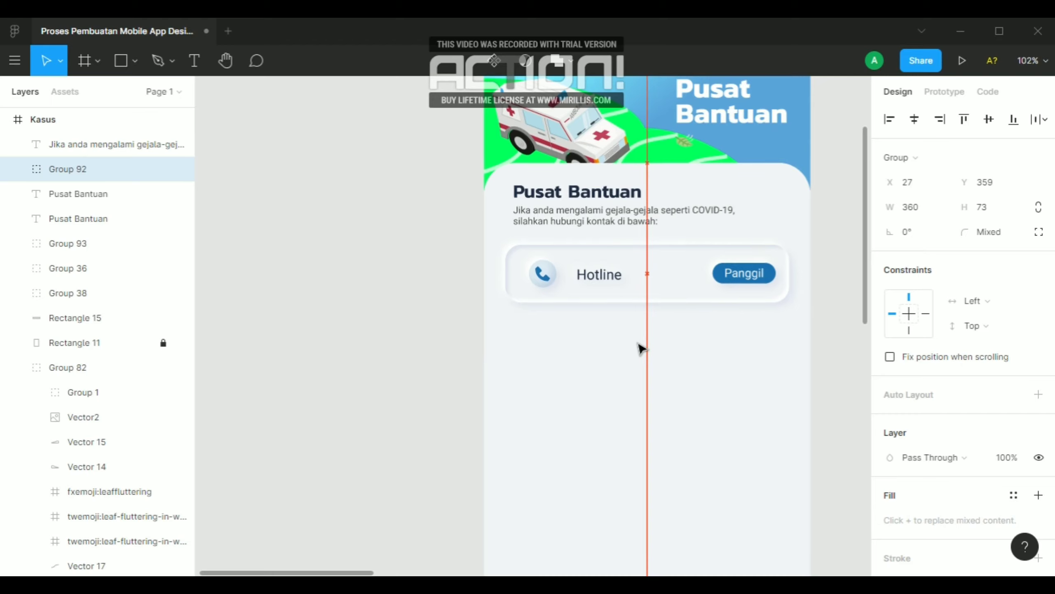
pyautogui.hotkey('shift', 'Down')
pyautogui.scroll(-1, 642, 347)
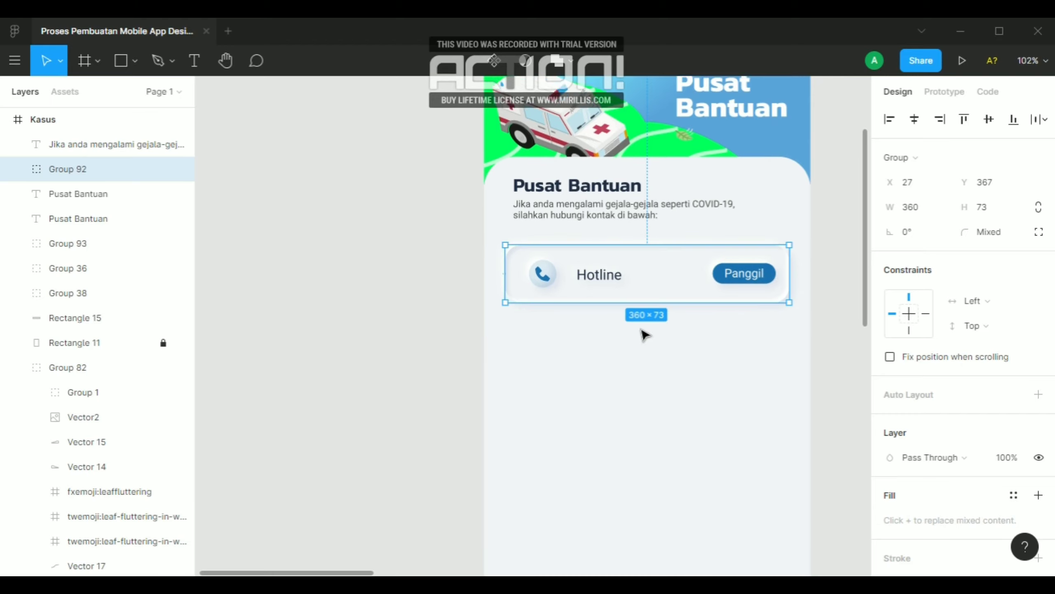
pyautogui.press('Down')
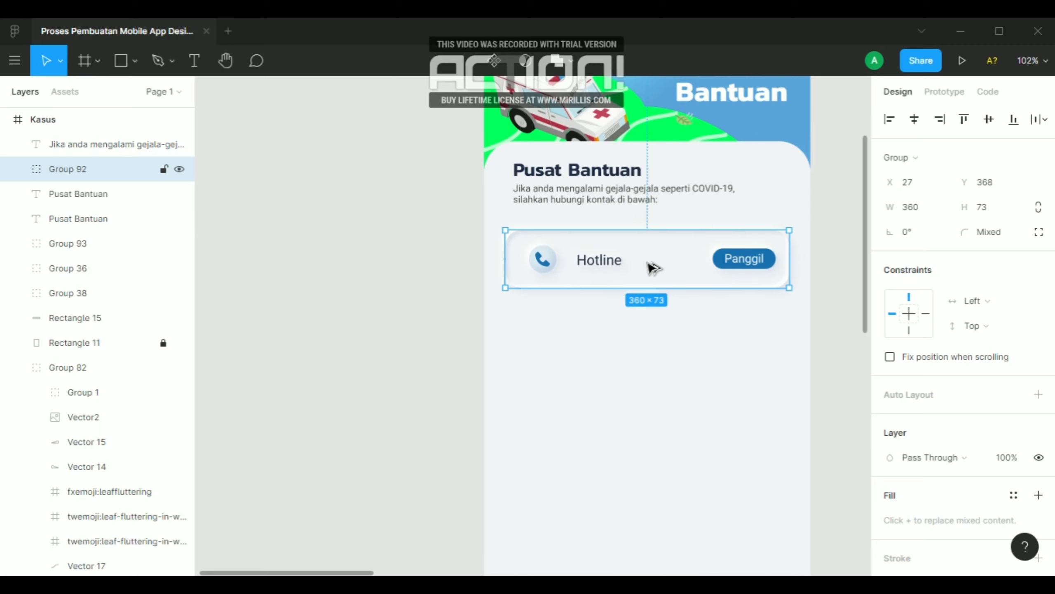
pyautogui.moveTo(650, 267); pyautogui.dragTo(650, 361)
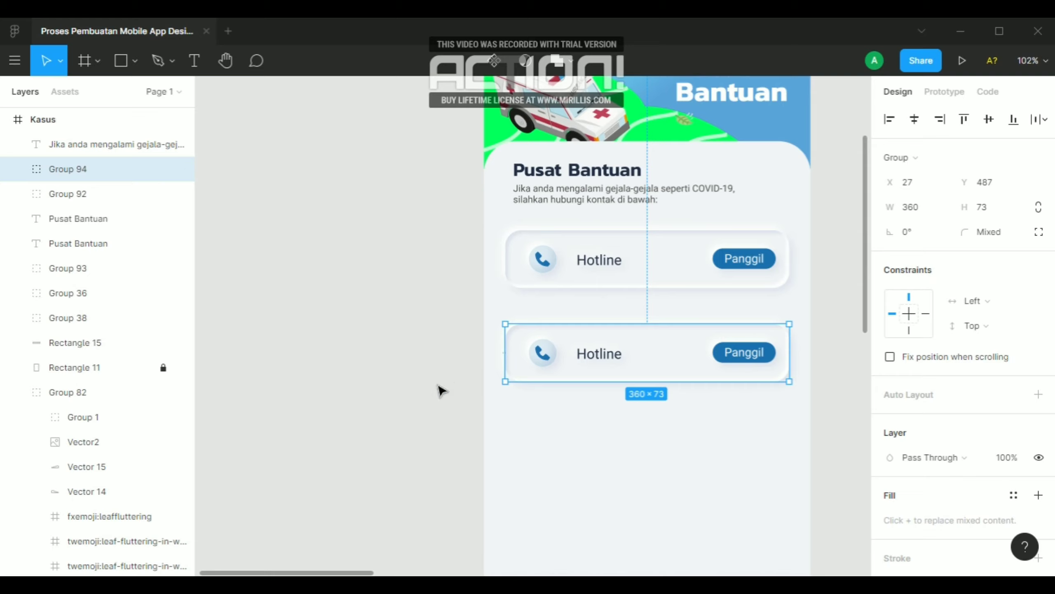
# Try to move the phone icon group out of the duplicated Hotline card and undo the move
pyautogui.keyDown('ctrl'); pyautogui.click(553, 354); pyautogui.keyUp('ctrl')
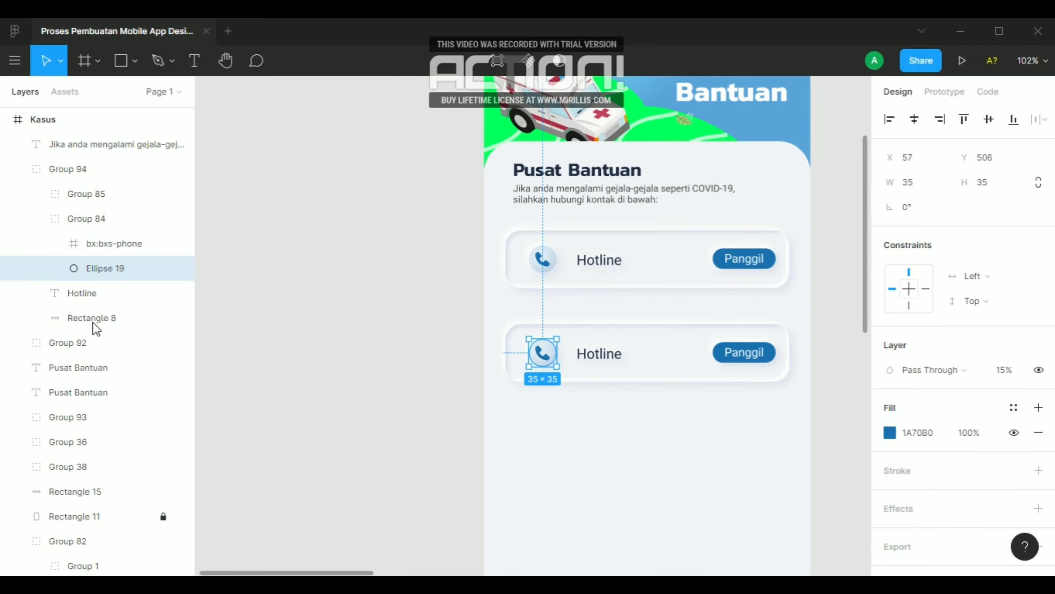
pyautogui.click(95, 224)
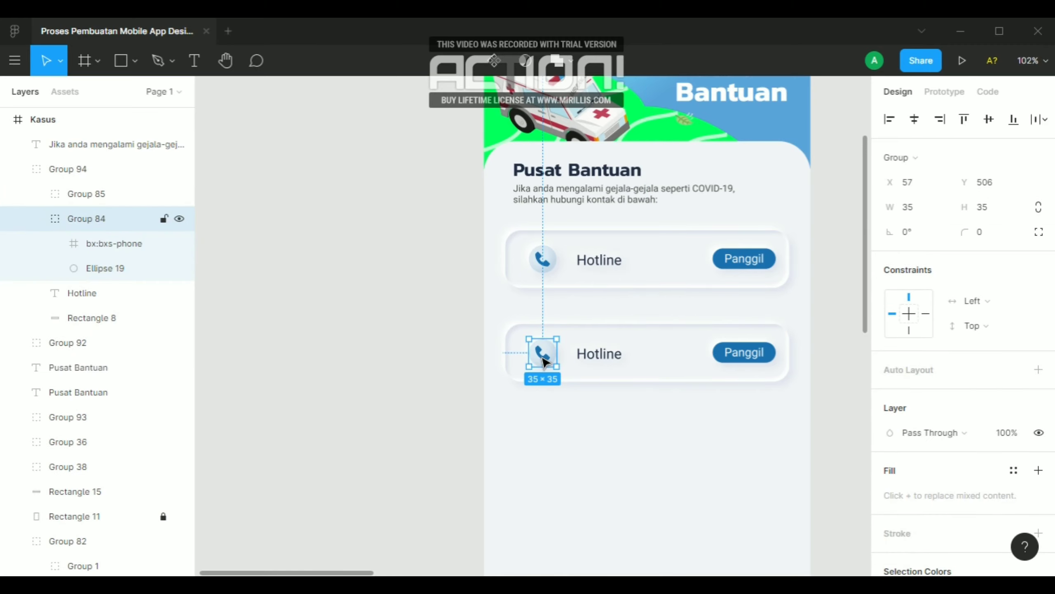
pyautogui.moveTo(542, 358); pyautogui.dragTo(558, 451)
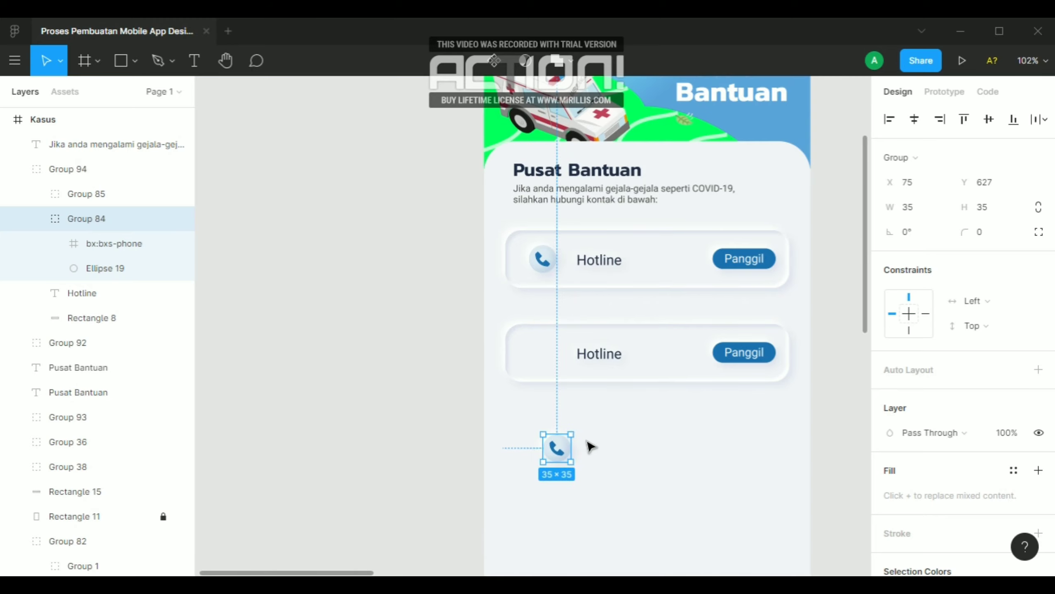
pyautogui.hotkey('ctrl', 'z')
# Bring the black chat icon from Frame 3 into the Pusat Bantuan screen, below the second card at X 132, Y 670
pyautogui.click(353, 385)
pyautogui.scroll(-5, 353, 385)
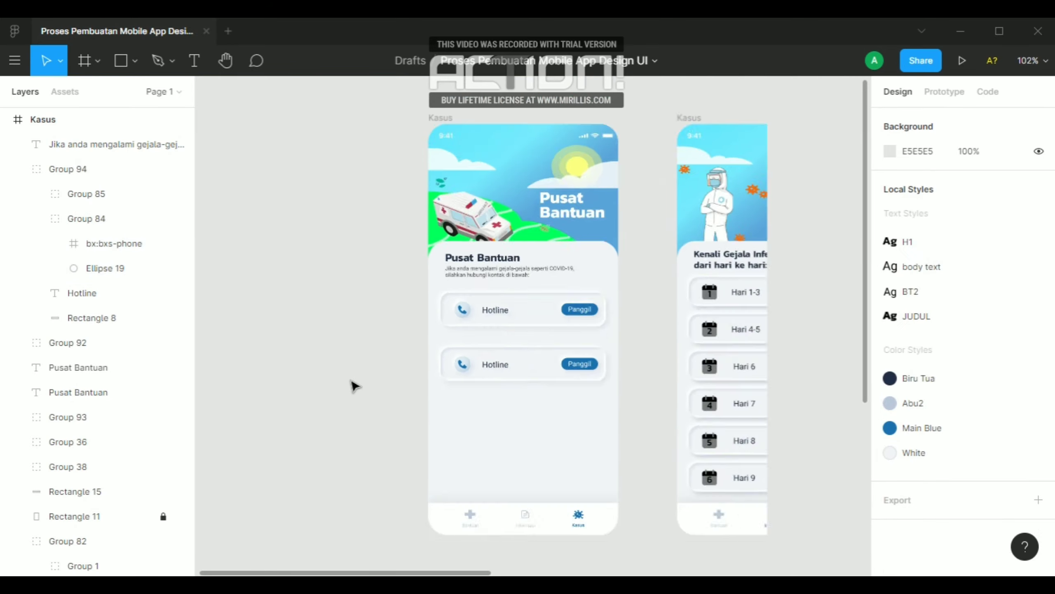
pyautogui.scroll(-3, 371, 377)
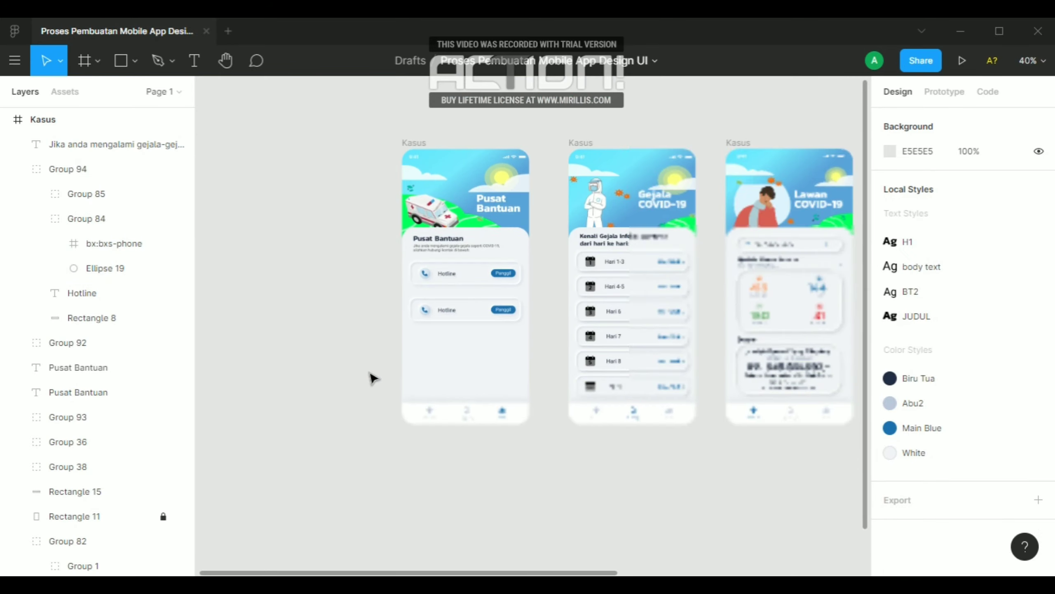
pyautogui.scroll(-3, 371, 377)
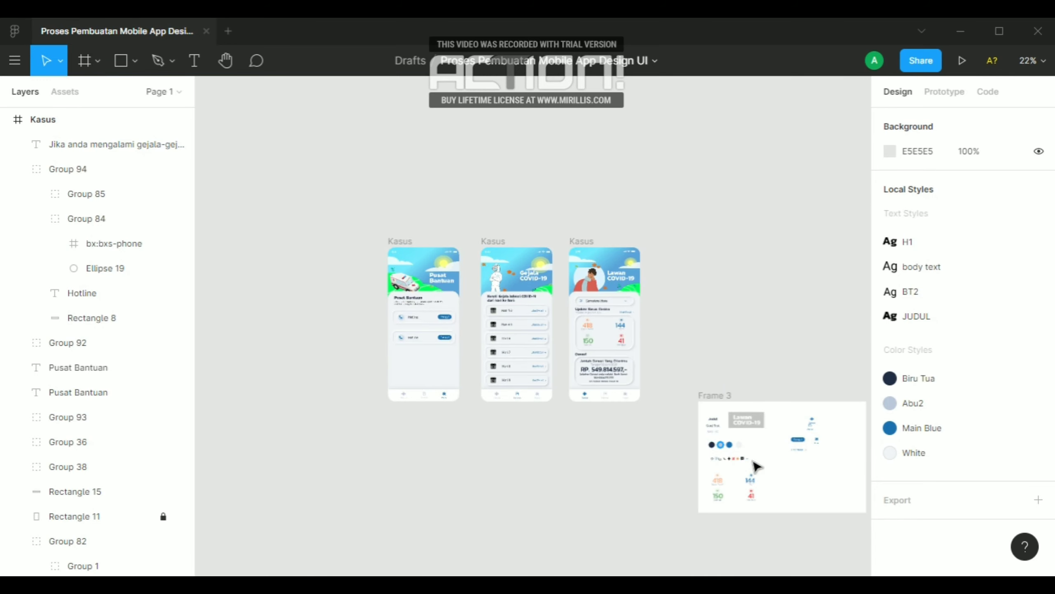
pyautogui.scroll(2, 751, 464)
pyautogui.click(738, 461)
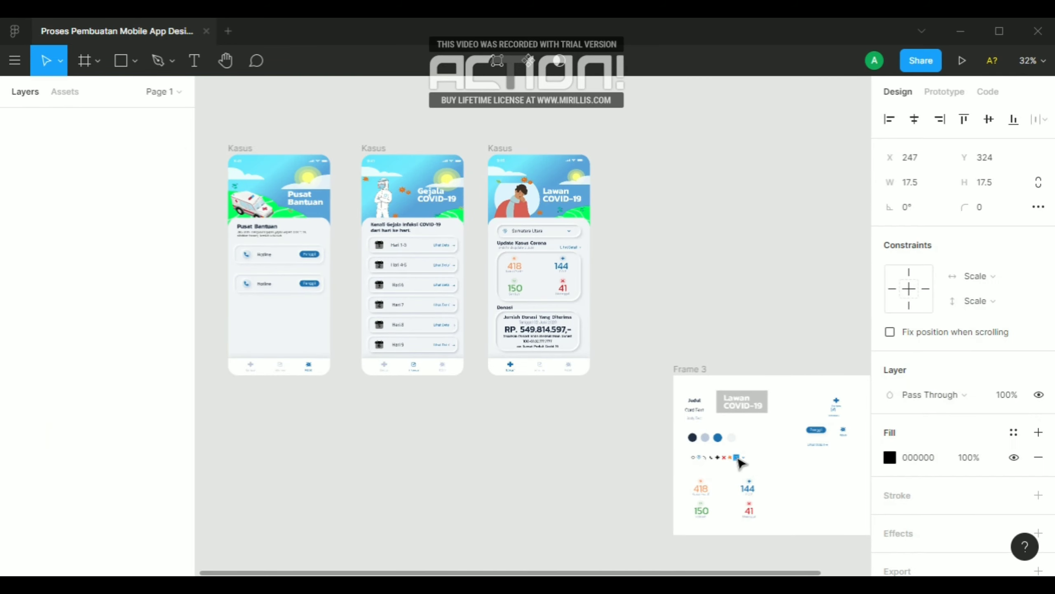
pyautogui.moveTo(626, 414); pyautogui.dragTo(264, 327)
pyautogui.scroll(-2, 698, 457)
pyautogui.scroll(10, 407, 387)
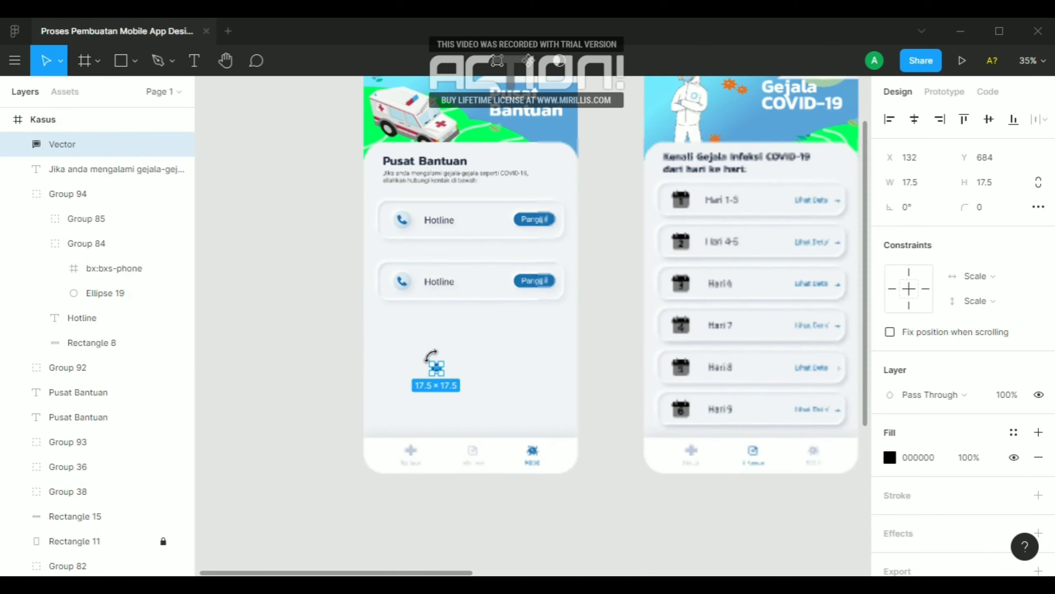
pyautogui.moveTo(458, 412); pyautogui.dragTo(458, 376)
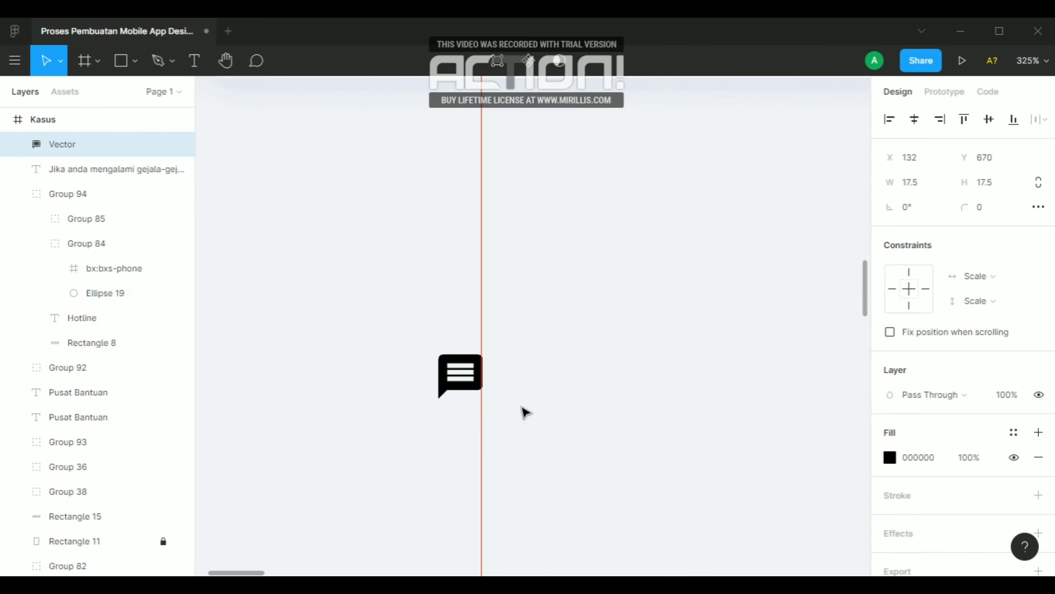
# Recolor the black chat icon below the second Hotline card to light cyan 63E7FF
pyautogui.scroll(-1, 525, 407)
pyautogui.scroll(-2, 528, 412)
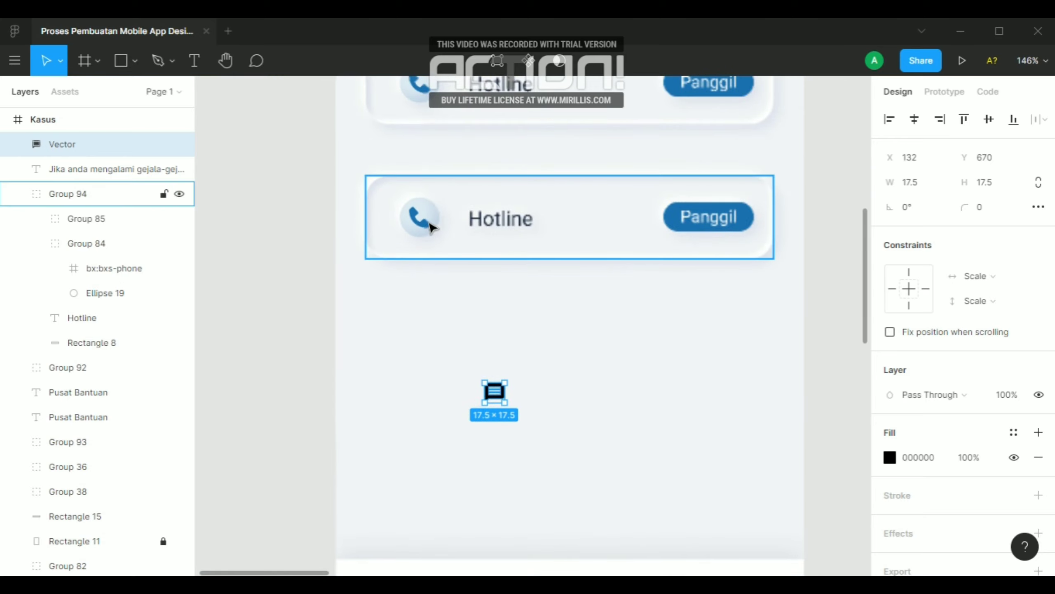
pyautogui.press('alt')
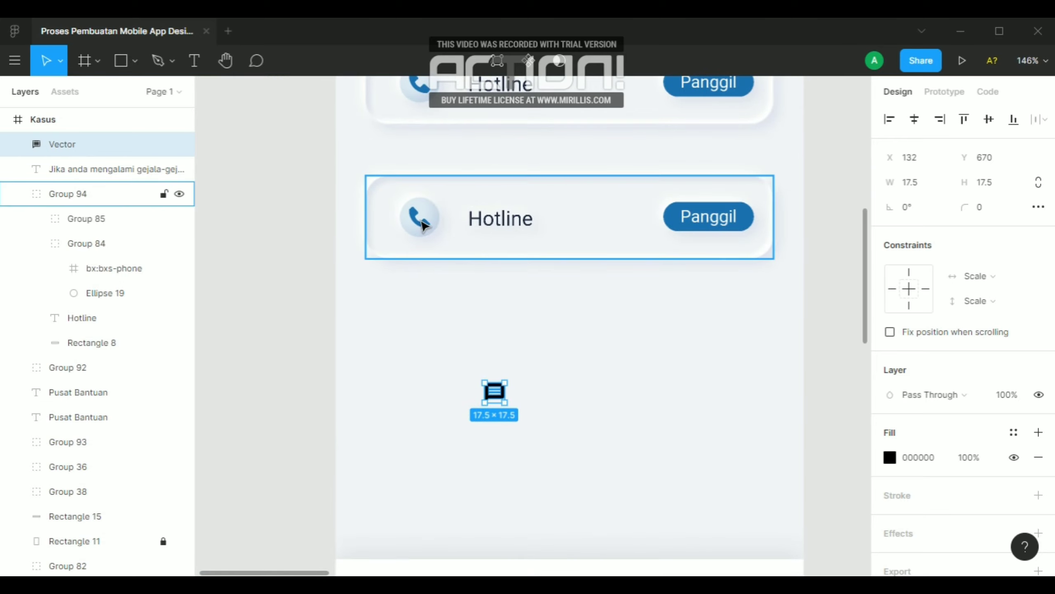
pyautogui.keyDown('ctrl'); pyautogui.click(422, 226); pyautogui.keyUp('ctrl')
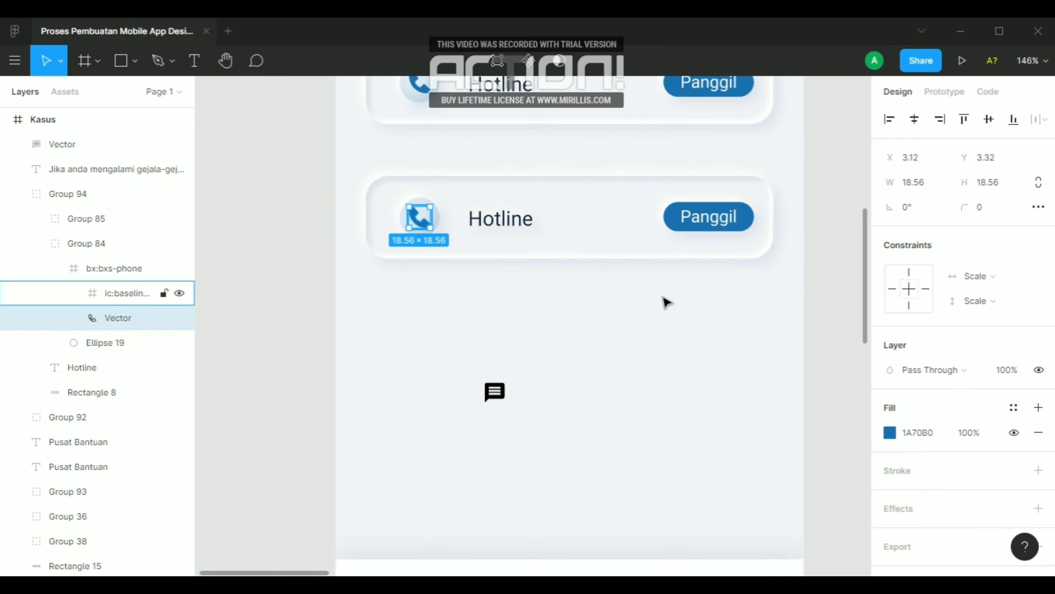
pyautogui.click(495, 393)
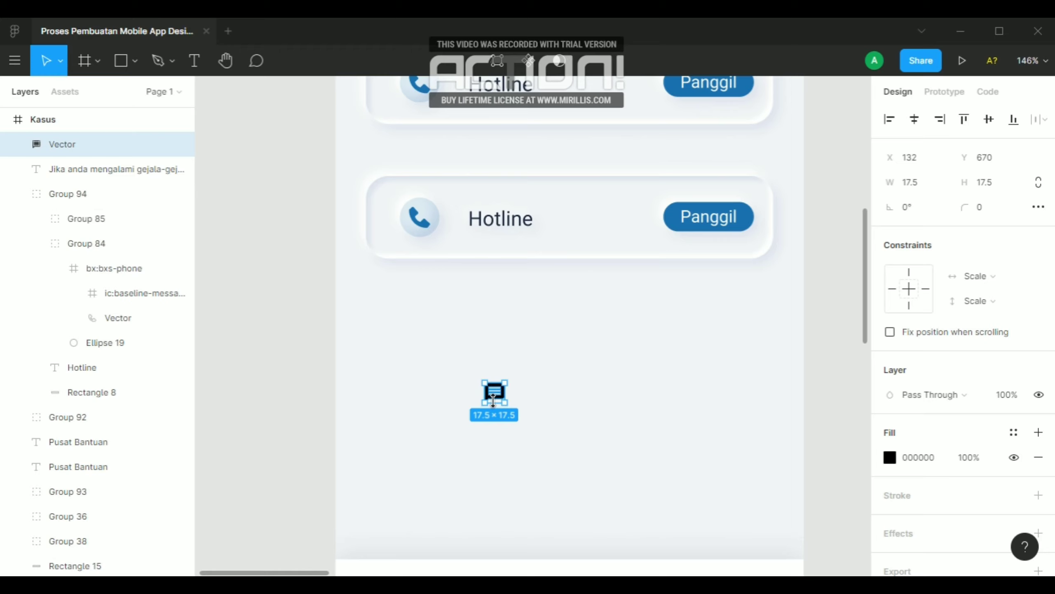
pyautogui.click(890, 457)
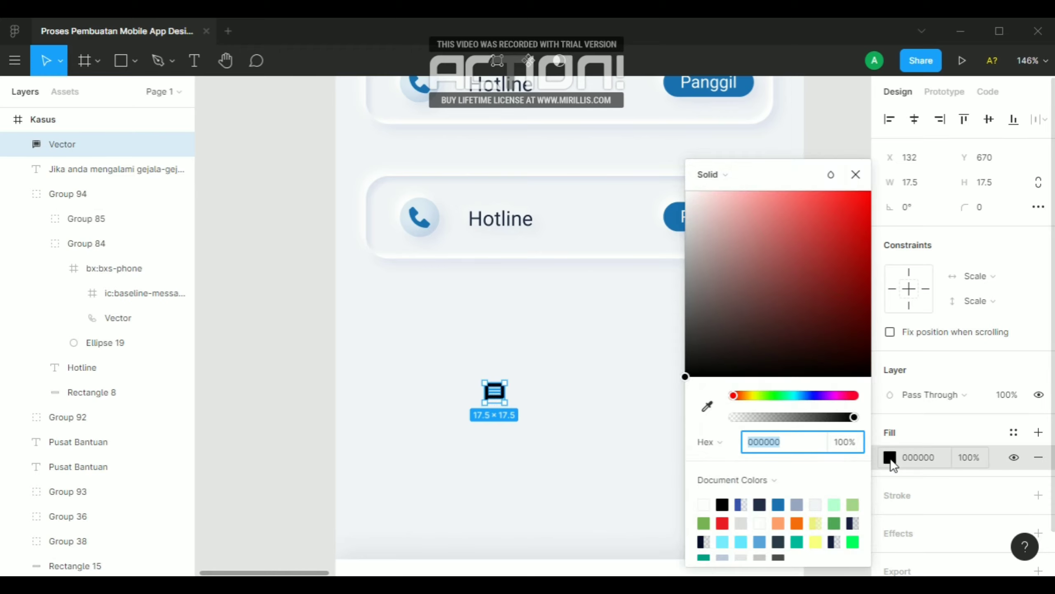
pyautogui.scroll(-1, 803, 515)
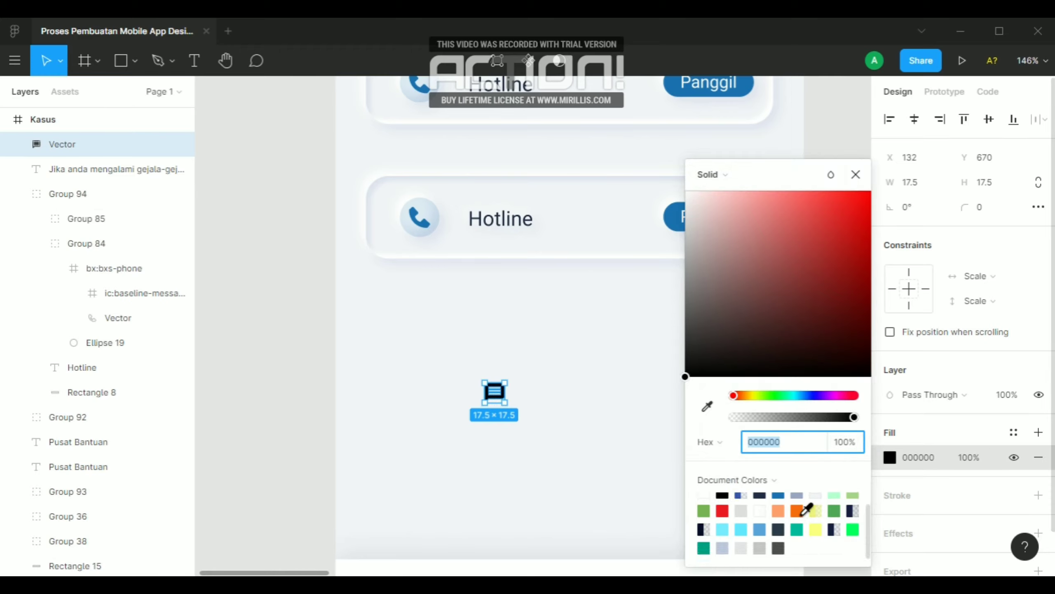
pyautogui.click(723, 529)
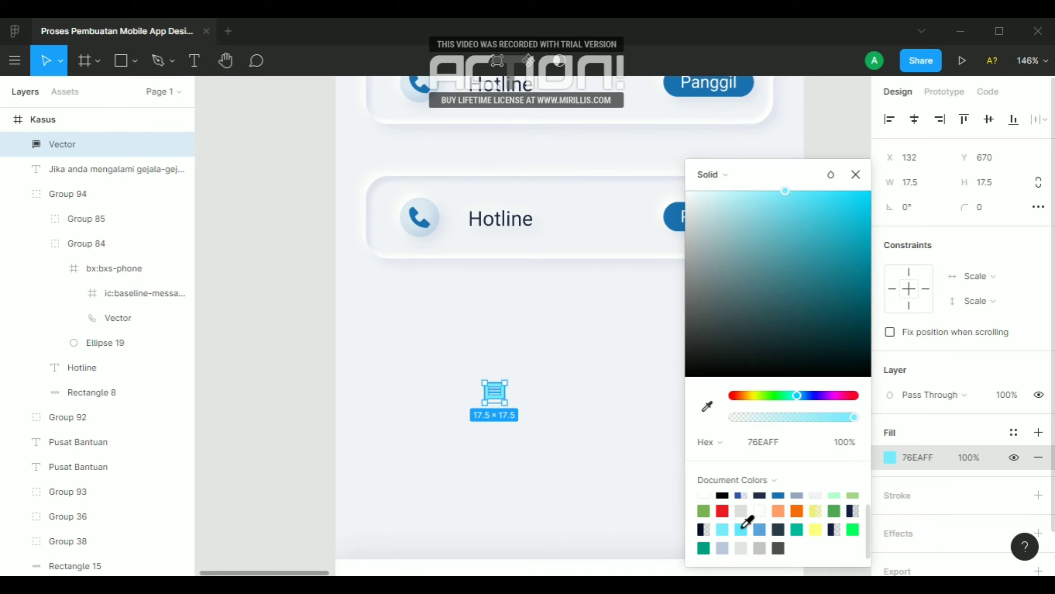
pyautogui.click(742, 528)
pyautogui.click(468, 336)
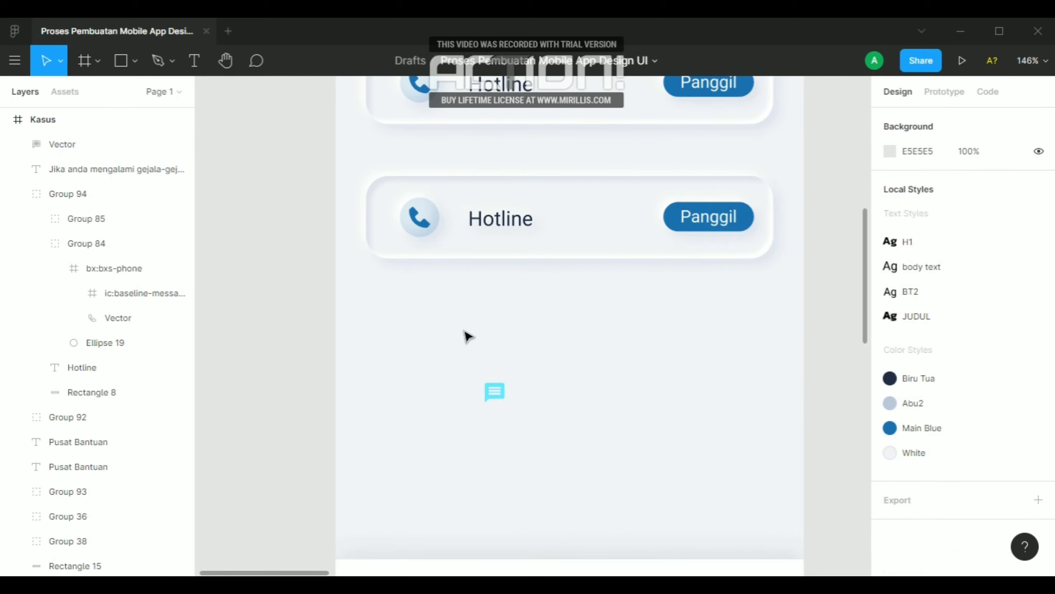
# Change the fill of the circle behind the second card's phone icon to 63E7FF
pyautogui.keyDown('ctrl'); pyautogui.click(426, 221); pyautogui.keyUp('ctrl')
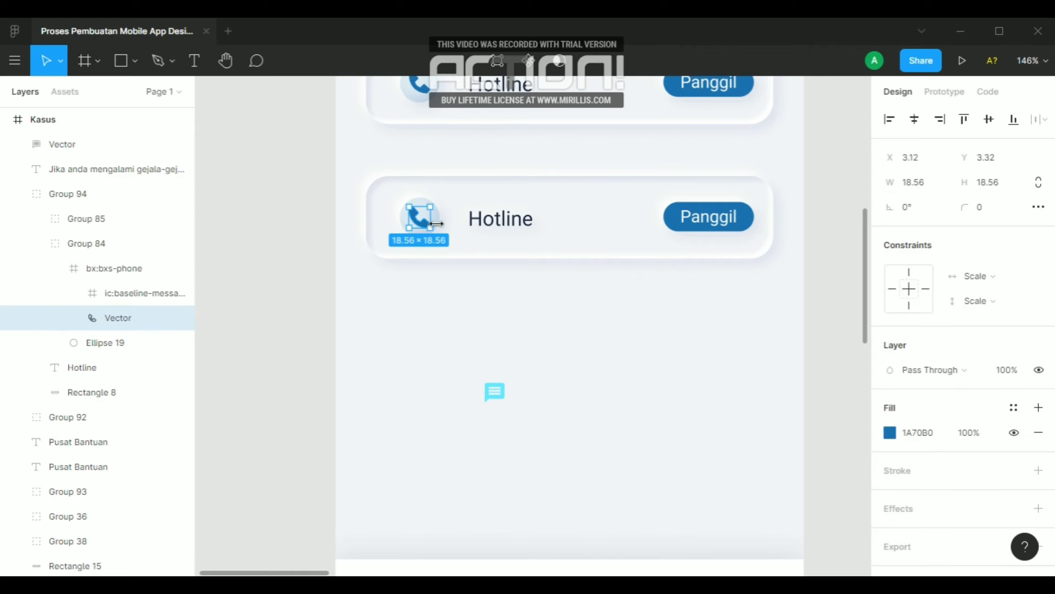
pyautogui.click(451, 309)
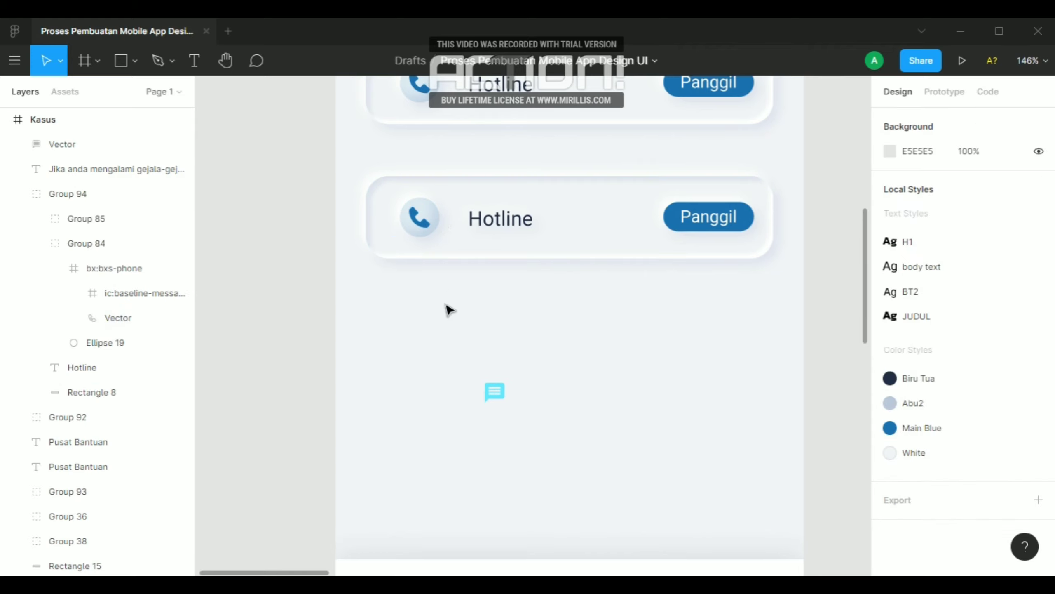
pyautogui.keyDown('ctrl'); pyautogui.click(440, 220); pyautogui.keyUp('ctrl')
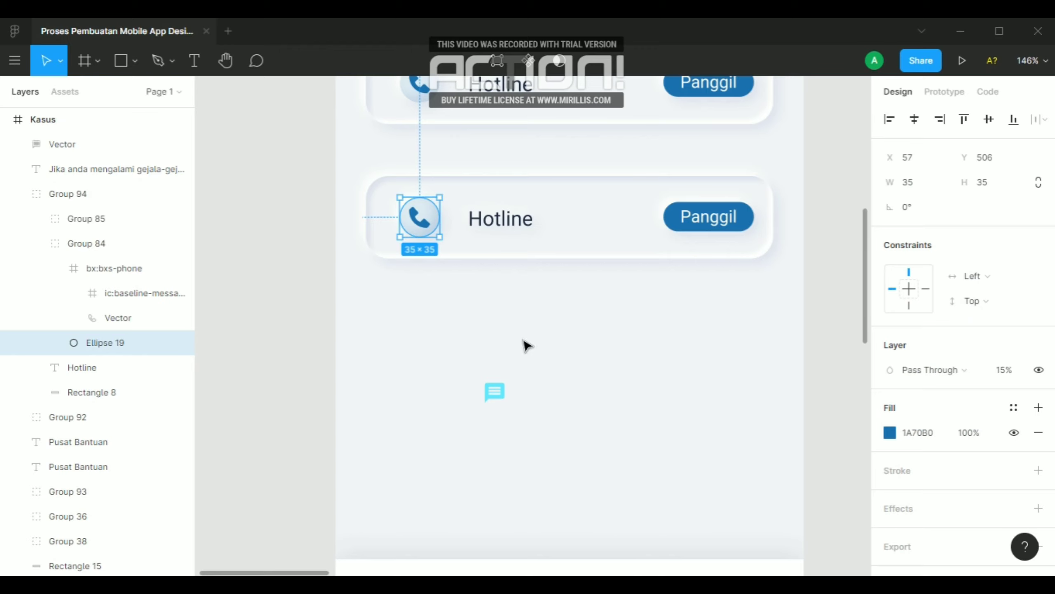
pyautogui.press('i')
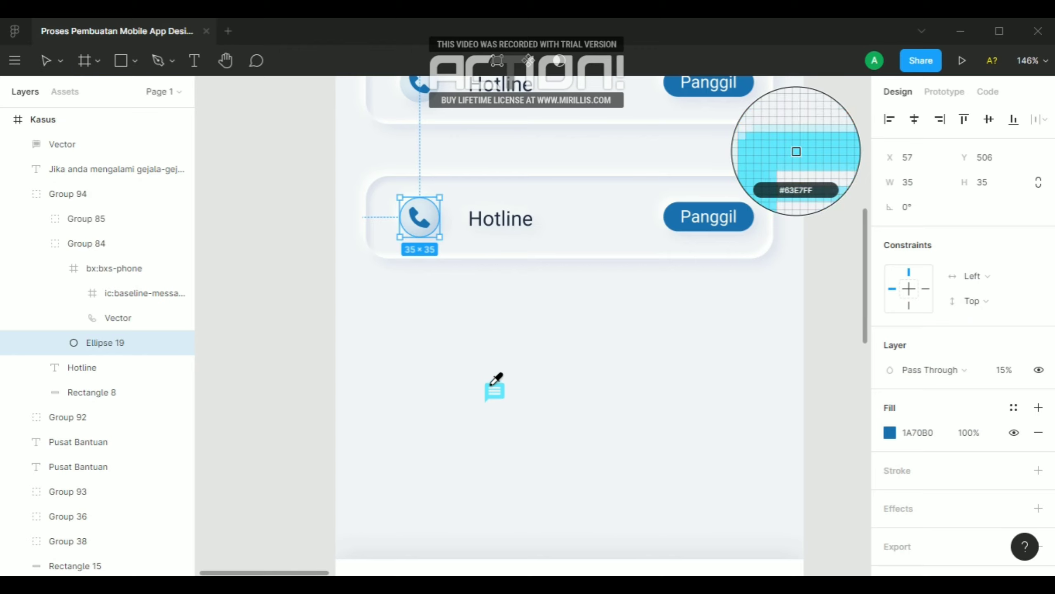
pyautogui.click(890, 433)
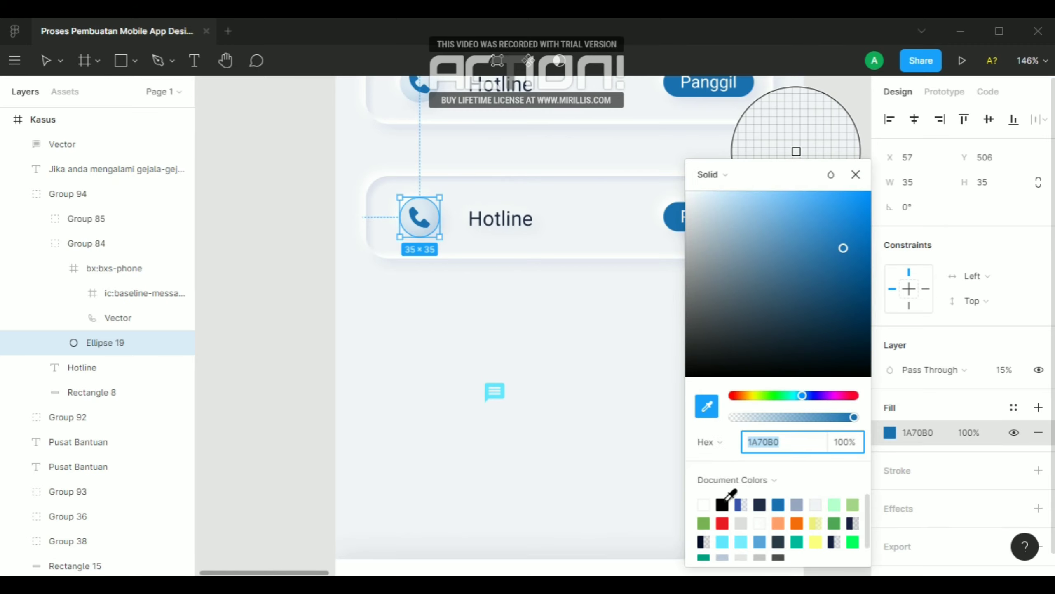
pyautogui.scroll(-1, 735, 505)
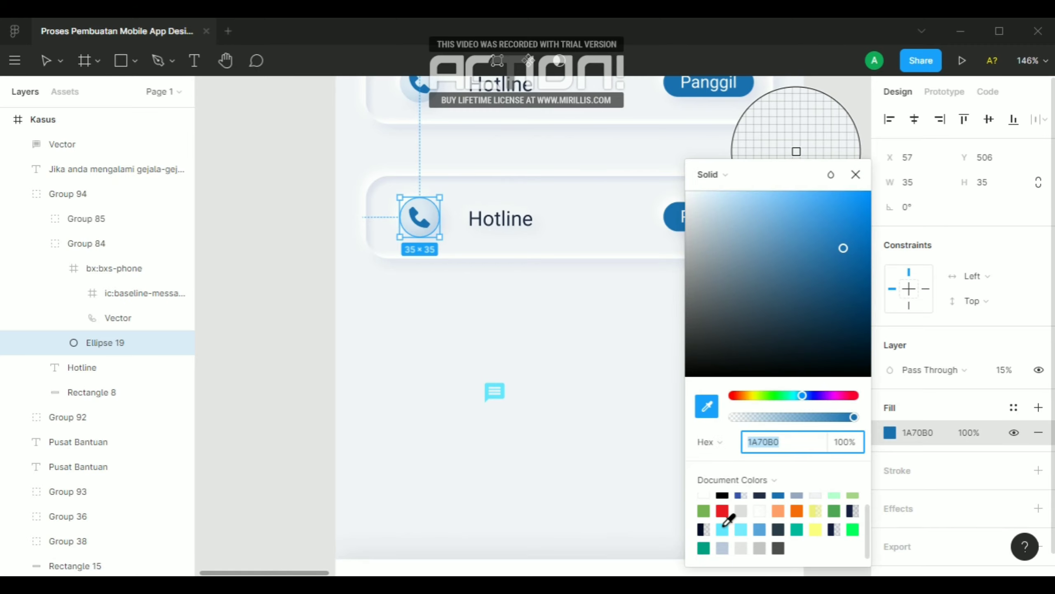
pyautogui.click(723, 526)
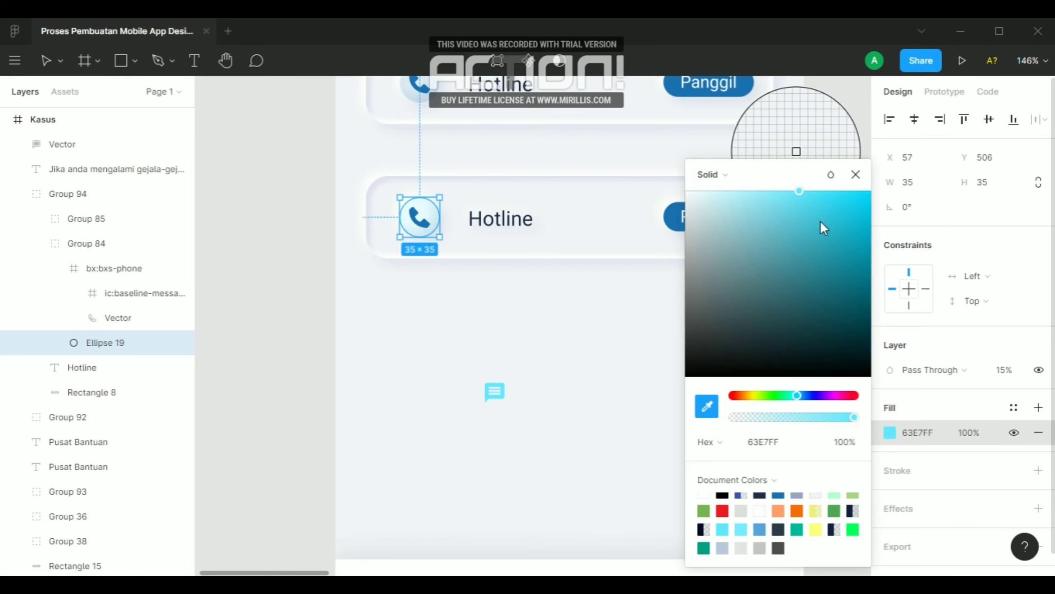
pyautogui.click(856, 176)
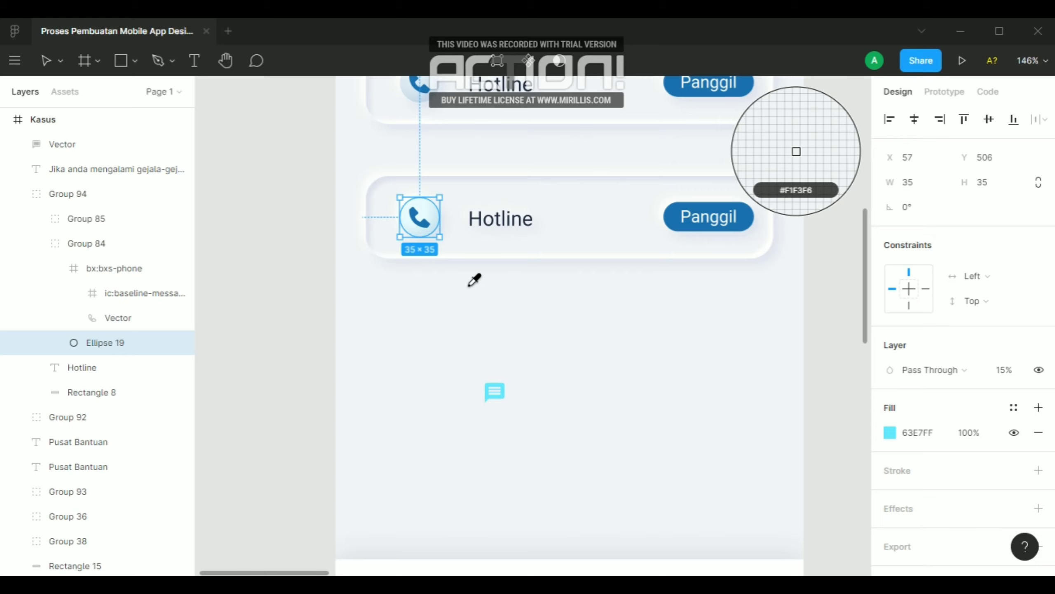
pyautogui.press('Escape')
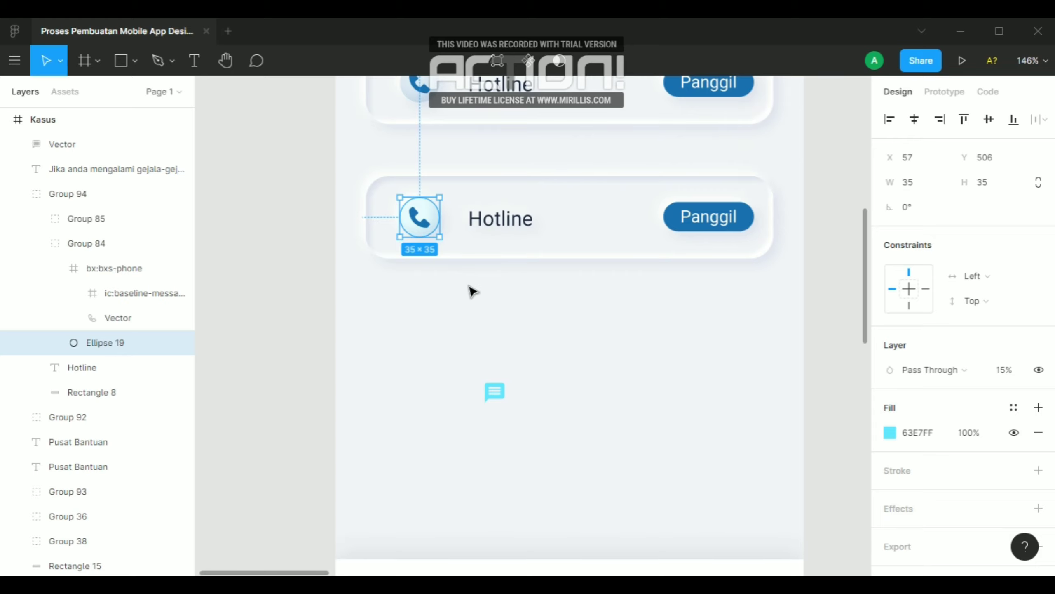
# Delete the phone icon from the second card and move the cyan chat icon onto the circle in its place
pyautogui.click(473, 292)
pyautogui.keyDown('ctrl'); pyautogui.click(420, 222); pyautogui.keyUp('ctrl')
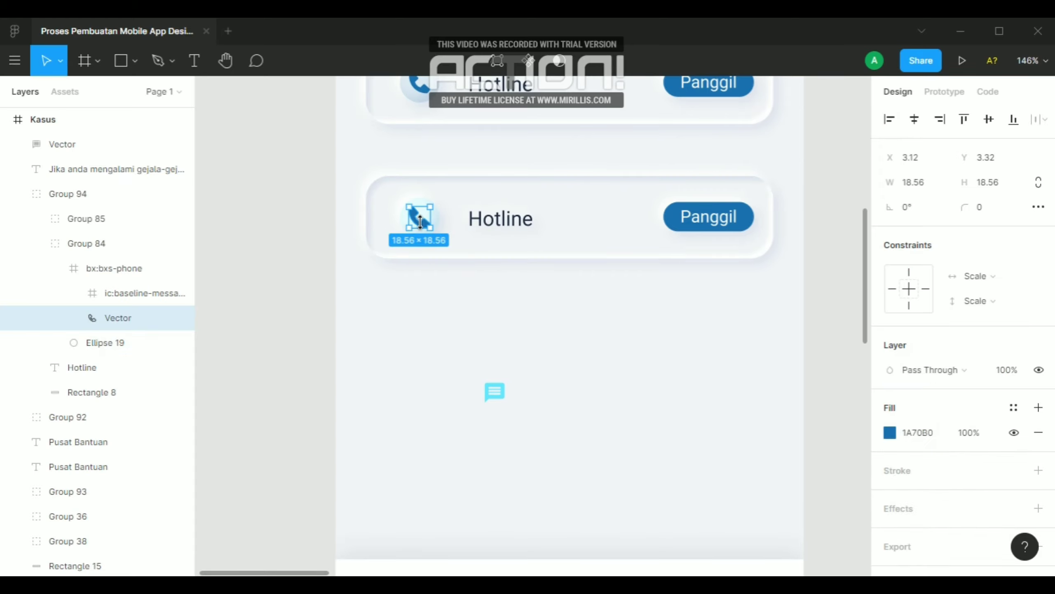
pyautogui.press('Delete')
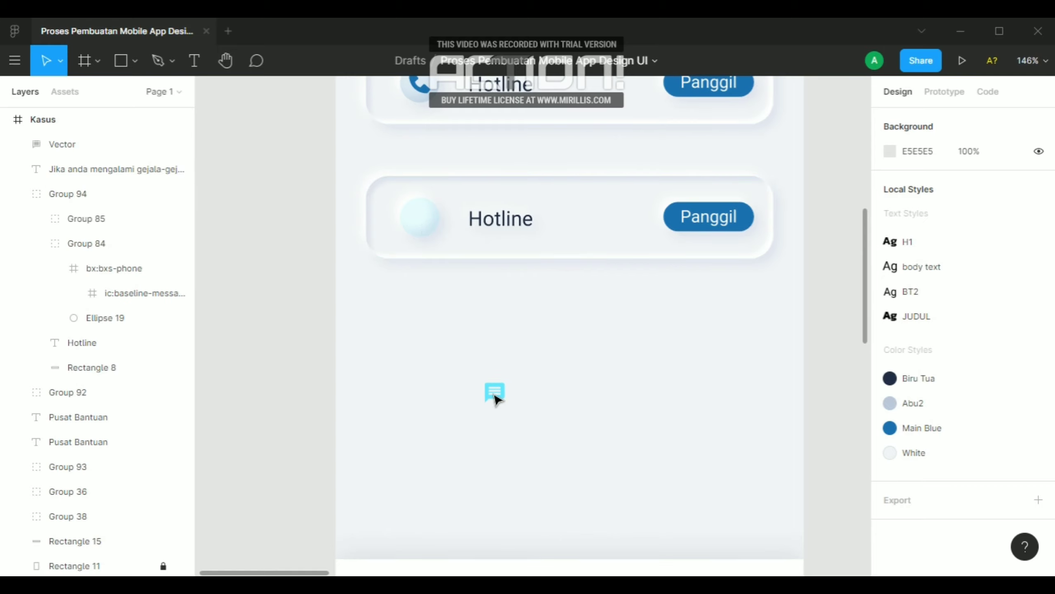
pyautogui.moveTo(496, 399); pyautogui.dragTo(408, 217)
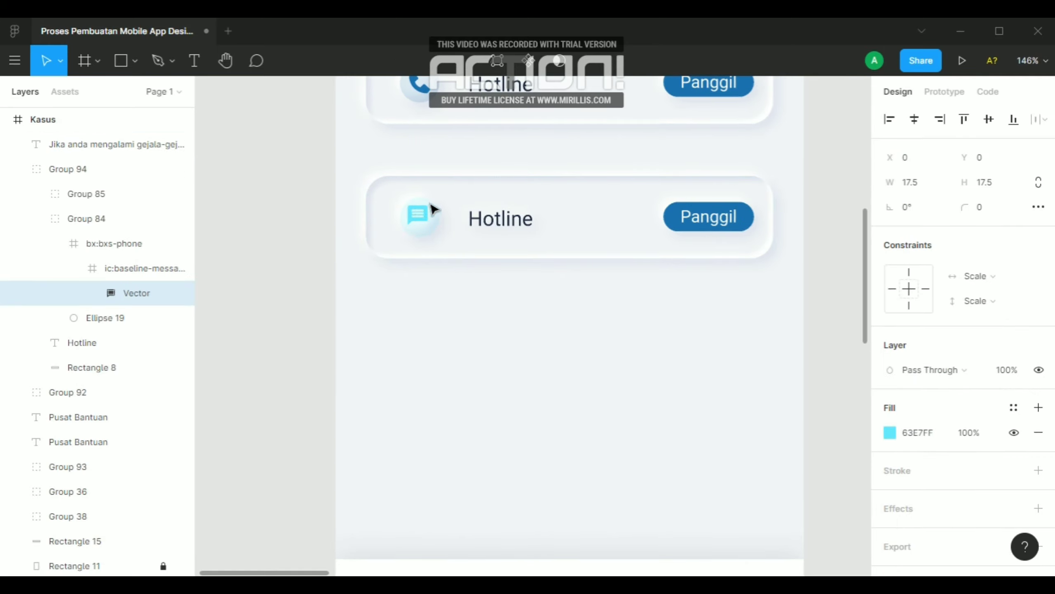
# Center the chat icon more closely on its circle by moving it to X 2, Y 1
pyautogui.scroll(10, 432, 208)
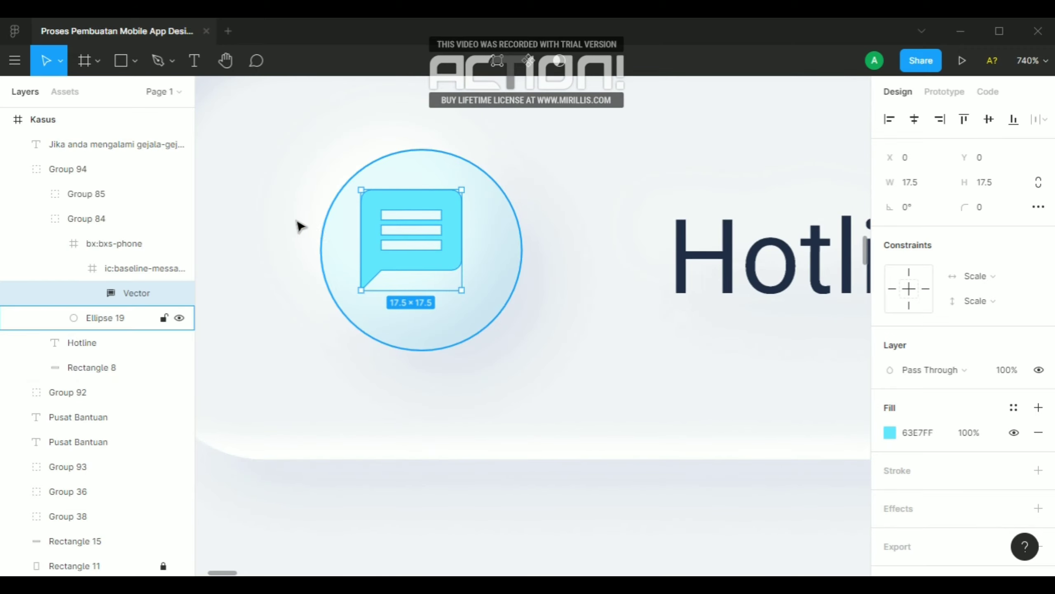
pyautogui.click(315, 229)
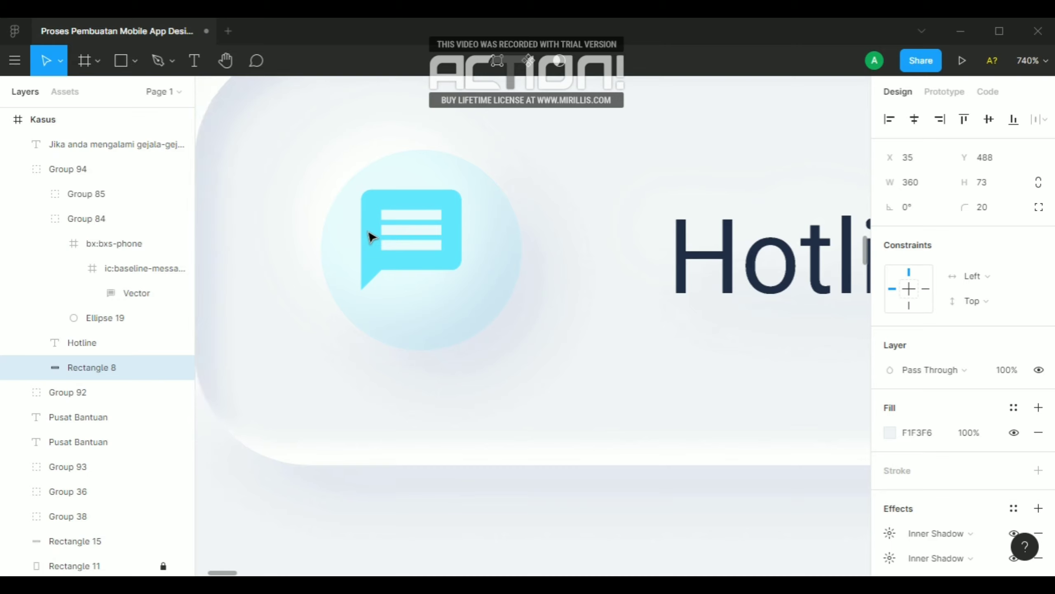
pyautogui.scroll(-3, 369, 236)
pyautogui.keyDown('ctrl'); pyautogui.click(365, 231); pyautogui.keyUp('ctrl')
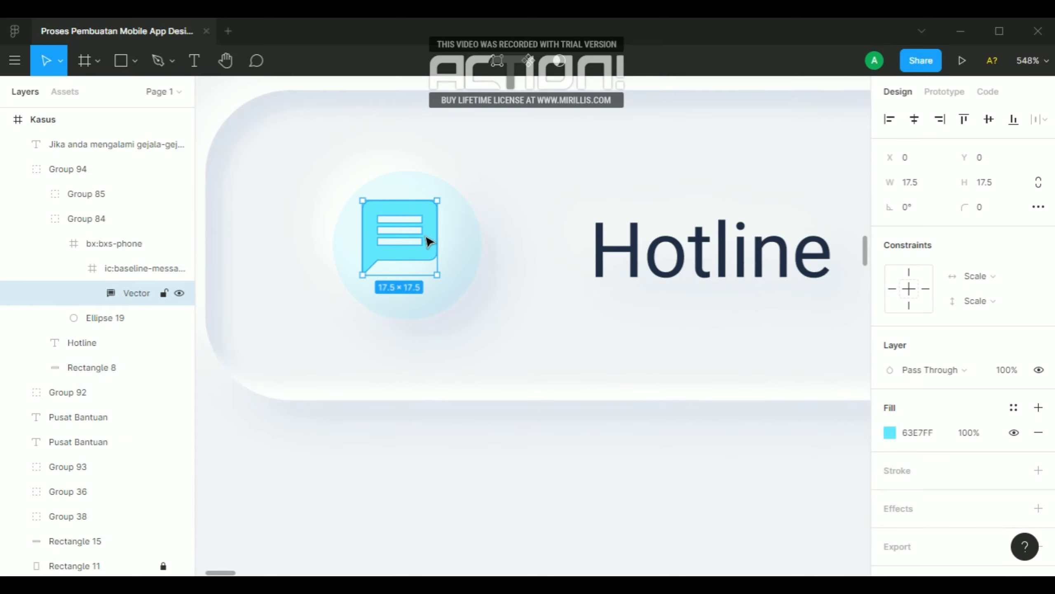
pyautogui.moveTo(432, 245); pyautogui.dragTo(441, 249)
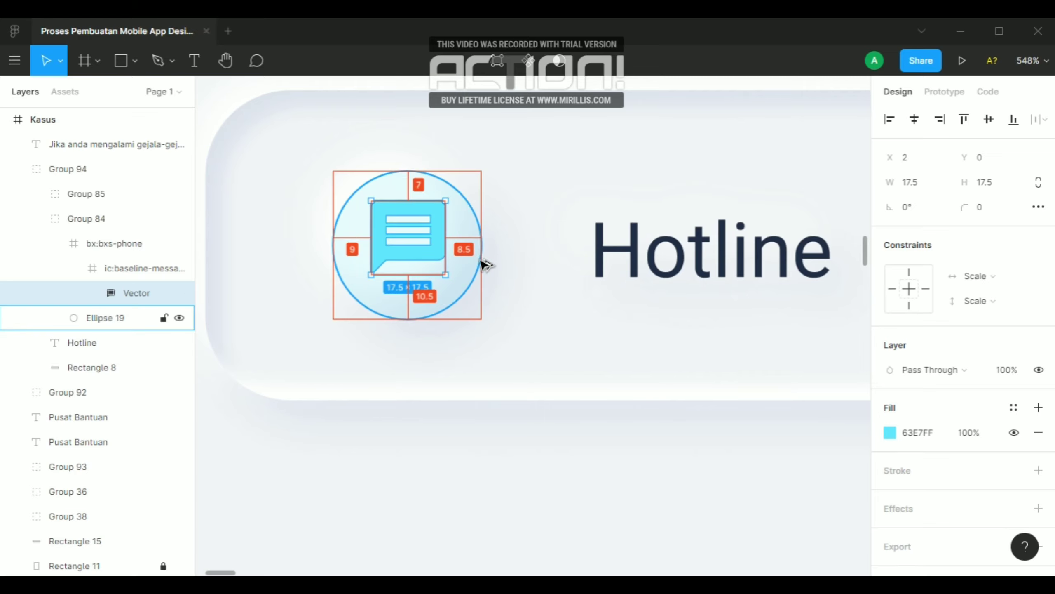
pyautogui.press('Down')
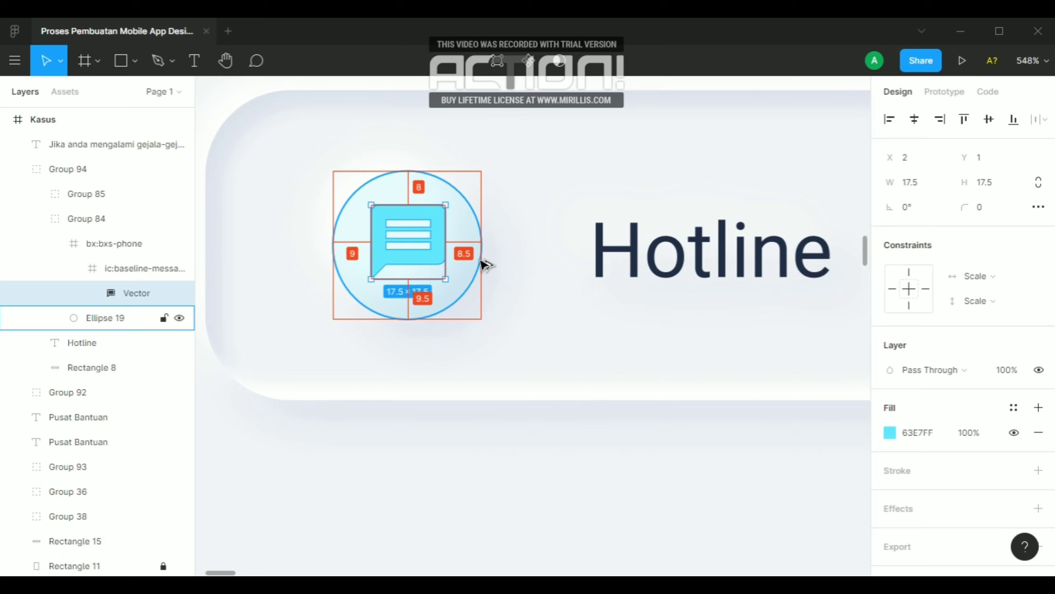
# Resize the second card's chat icon to 18 wide by 18 high
pyautogui.click(942, 185)
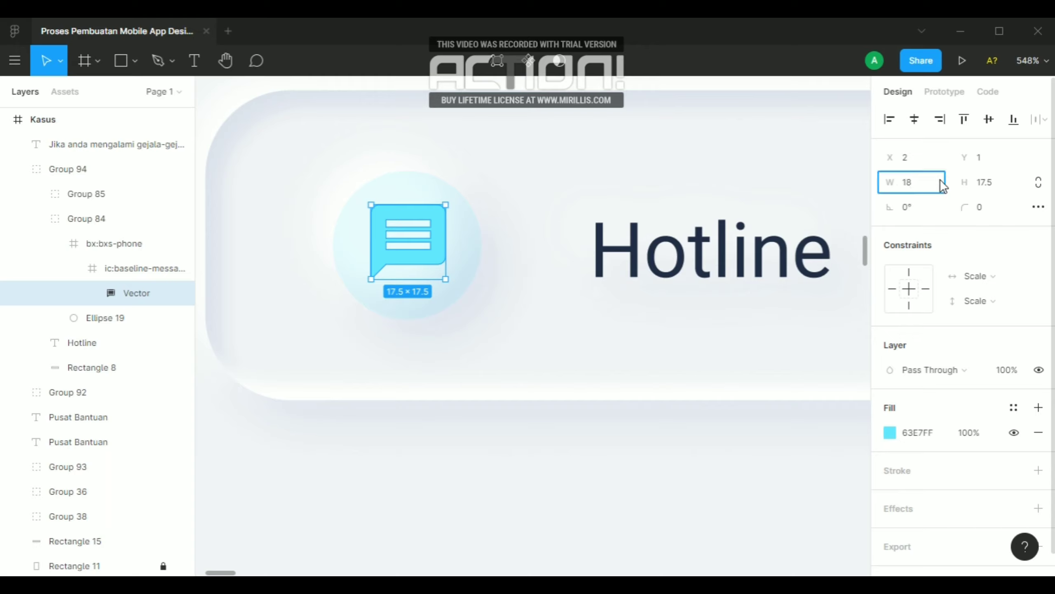
pyautogui.write('18')
pyautogui.click(991, 184)
pyautogui.press('Return')
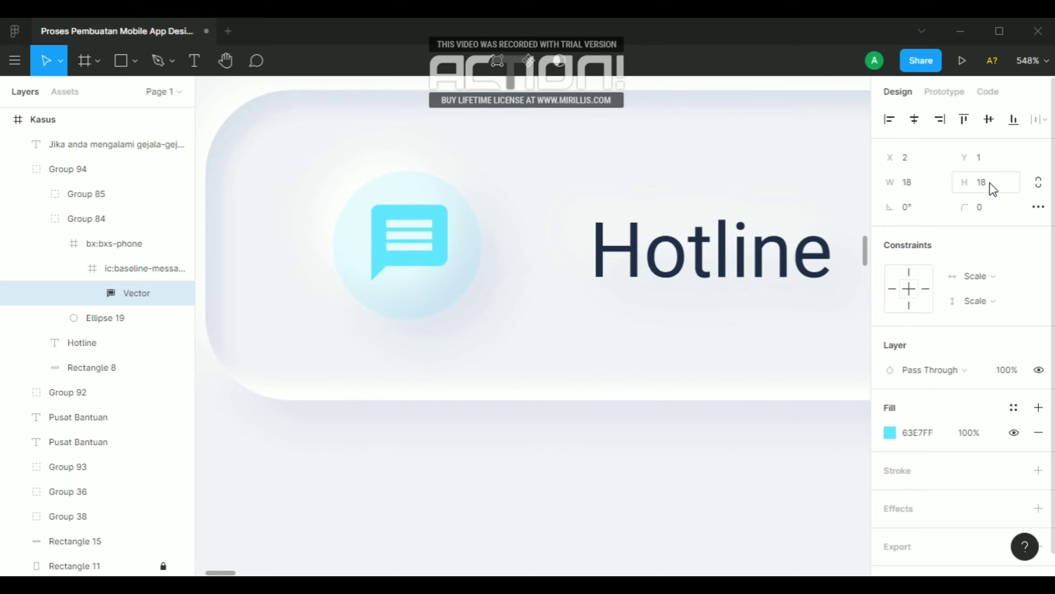
pyautogui.press('alt')
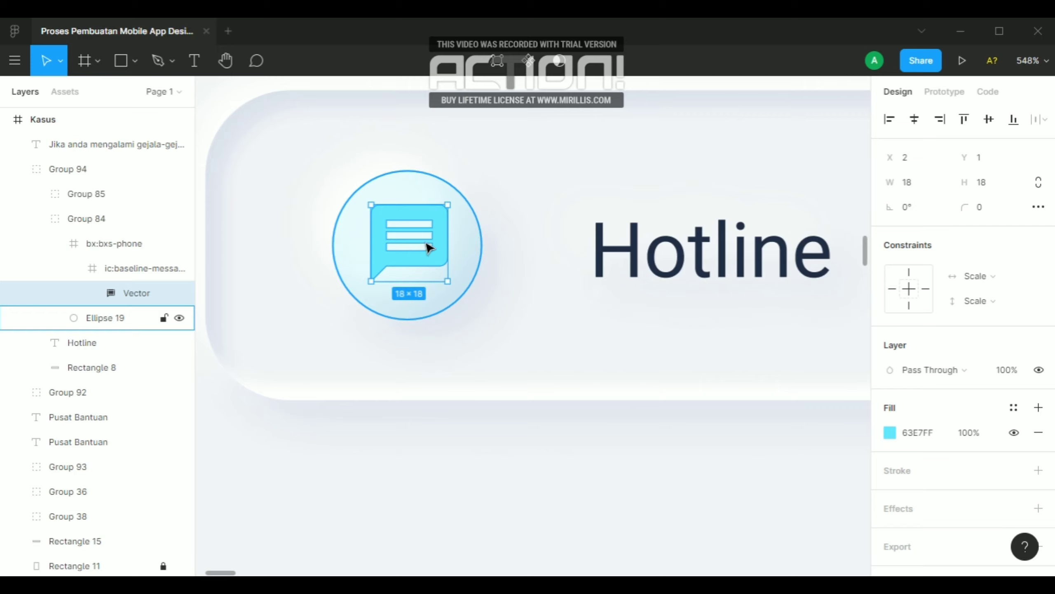
# Try deleting the bx:bxs-phone frame that holds the chat icon and undo the deletion
pyautogui.click(142, 243)
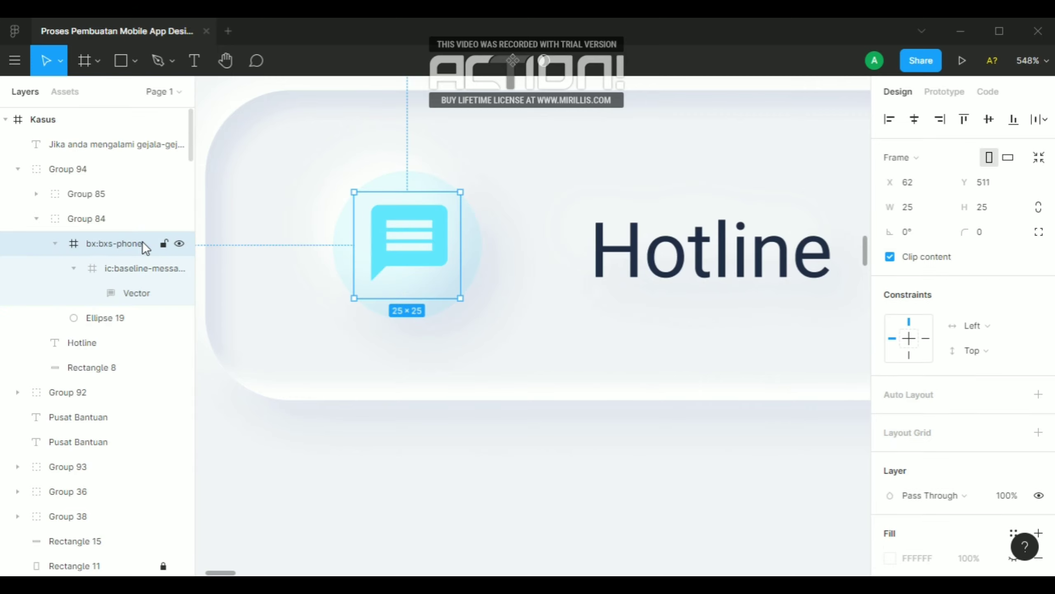
pyautogui.press('Delete')
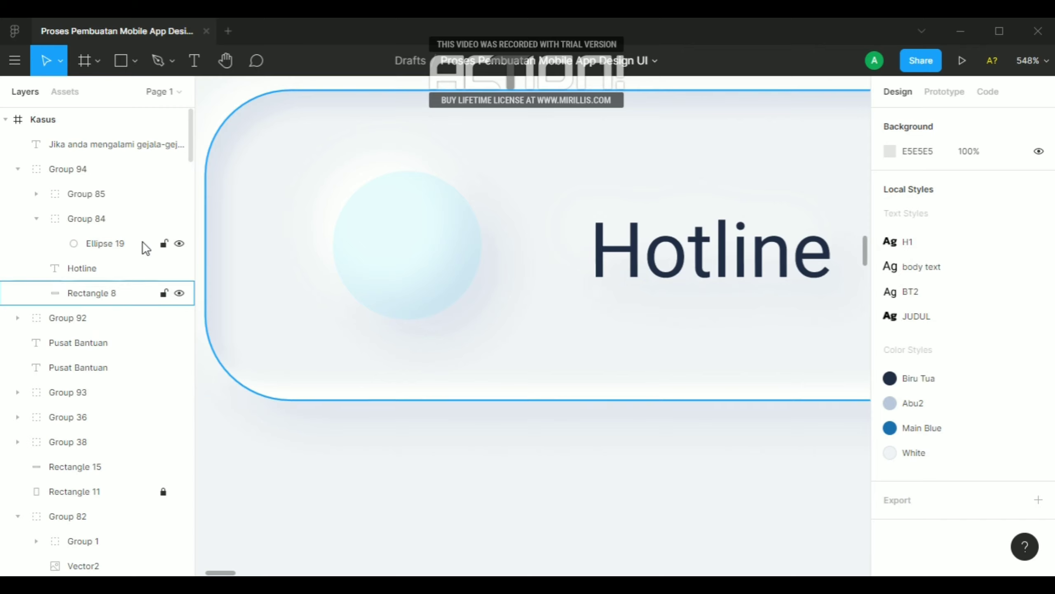
pyautogui.hotkey('ctrl', 'z')
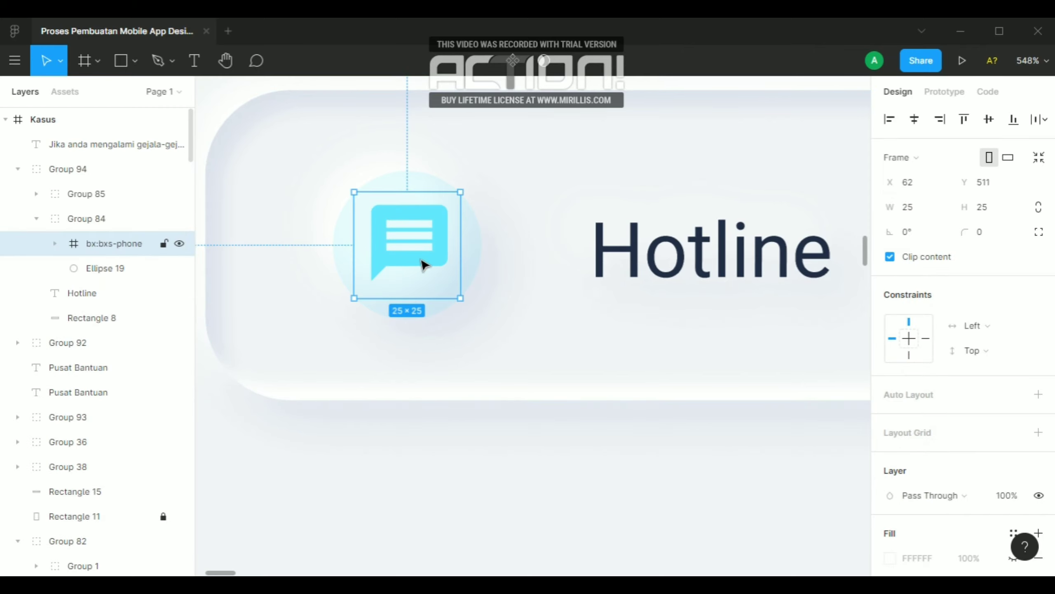
# Measure the spacing between the chat icon's frame and its circle, and compare the two cards
pyautogui.press('alt')
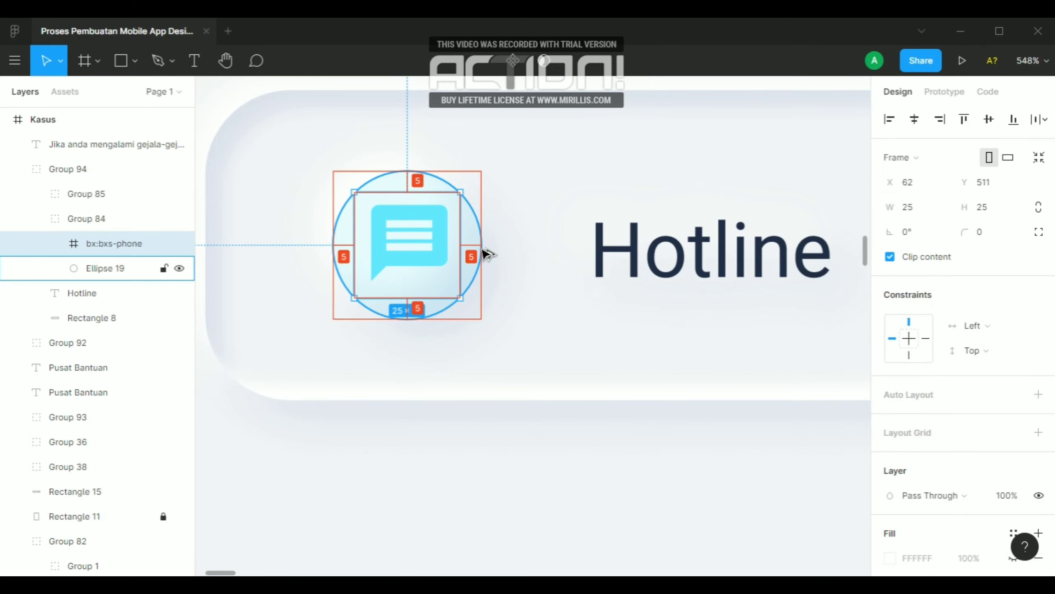
pyautogui.keyDown('ctrl'); pyautogui.scroll(-3, 448, 279); pyautogui.keyUp('ctrl')
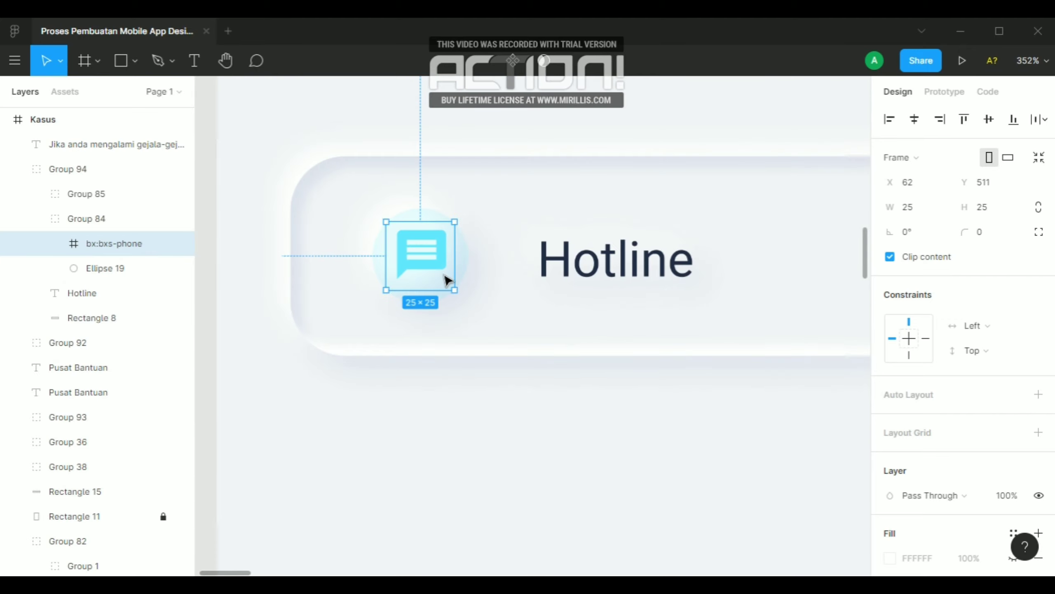
pyautogui.keyDown('ctrl'); pyautogui.scroll(-3, 499, 478); pyautogui.keyUp('ctrl')
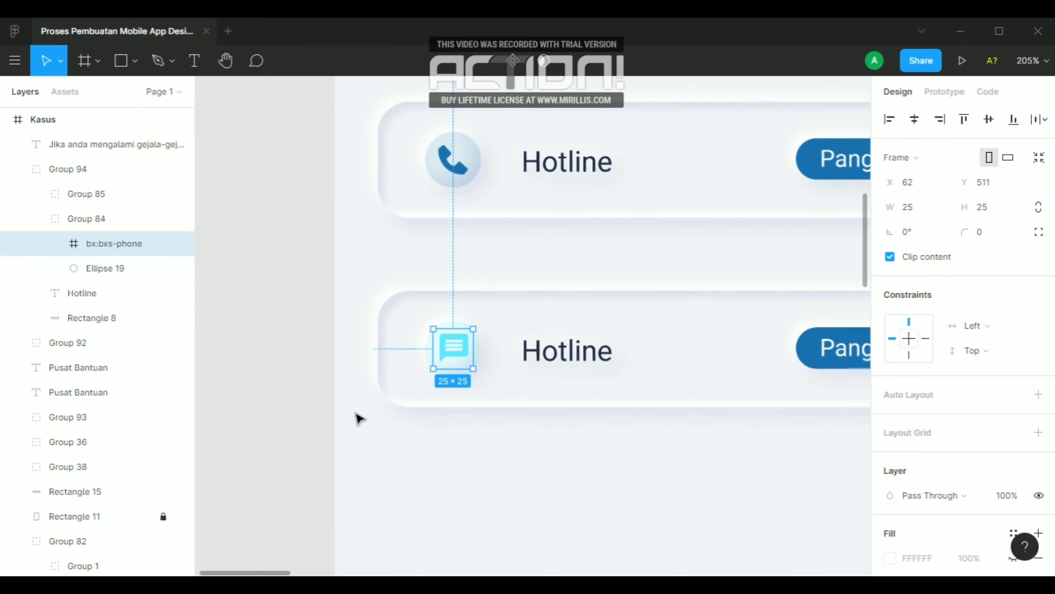
pyautogui.click(282, 376)
pyautogui.keyDown('ctrl'); pyautogui.scroll(-1, 283, 376); pyautogui.keyUp('ctrl')
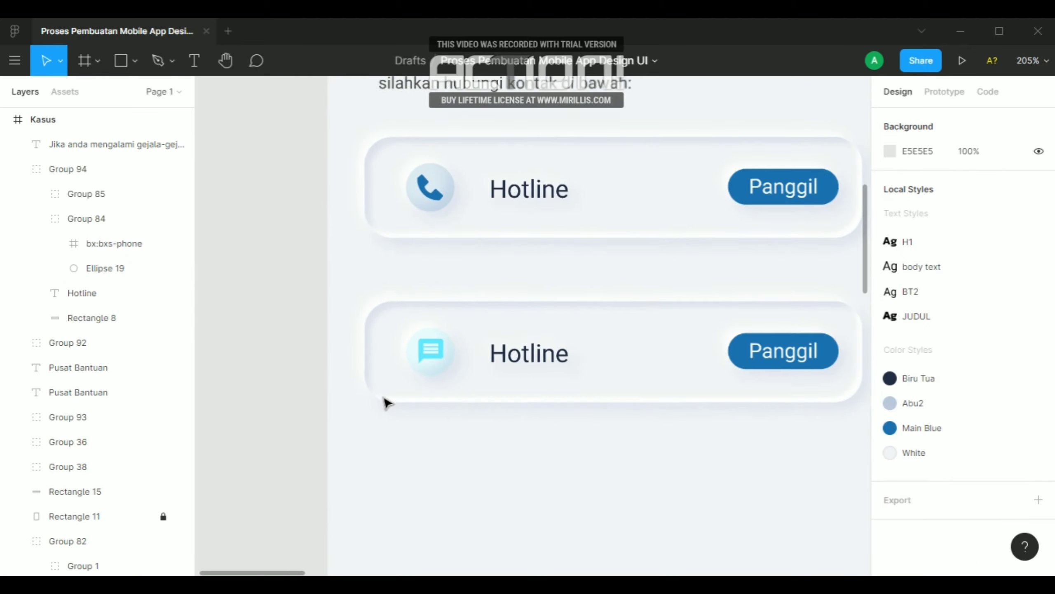
# Change the second card's label to "Konsultasi" and set its text box to Auto Width
pyautogui.click(515, 364)
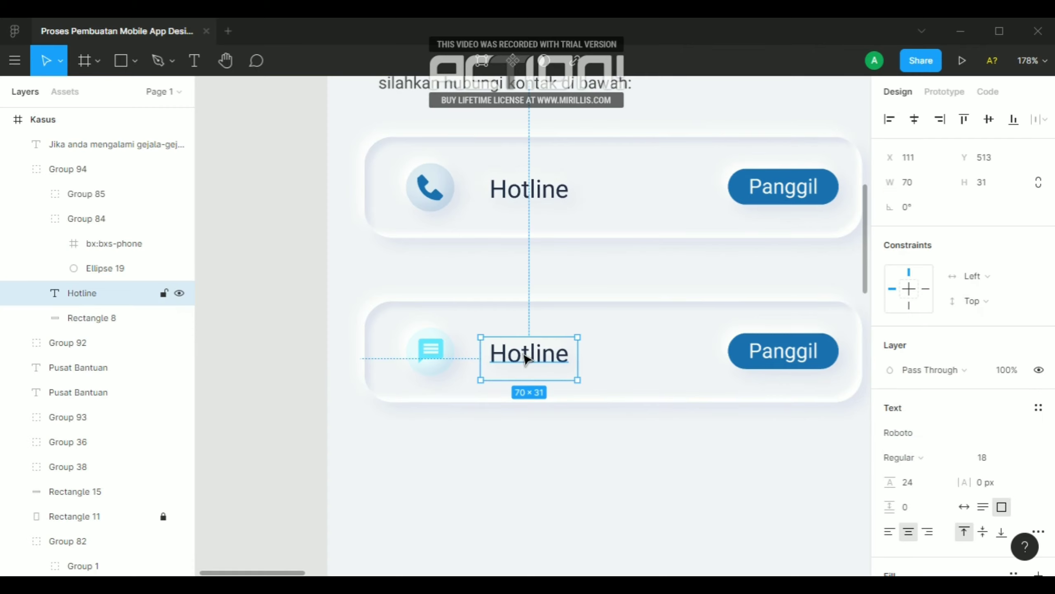
pyautogui.doubleClick(525, 357)
pyautogui.write('K')
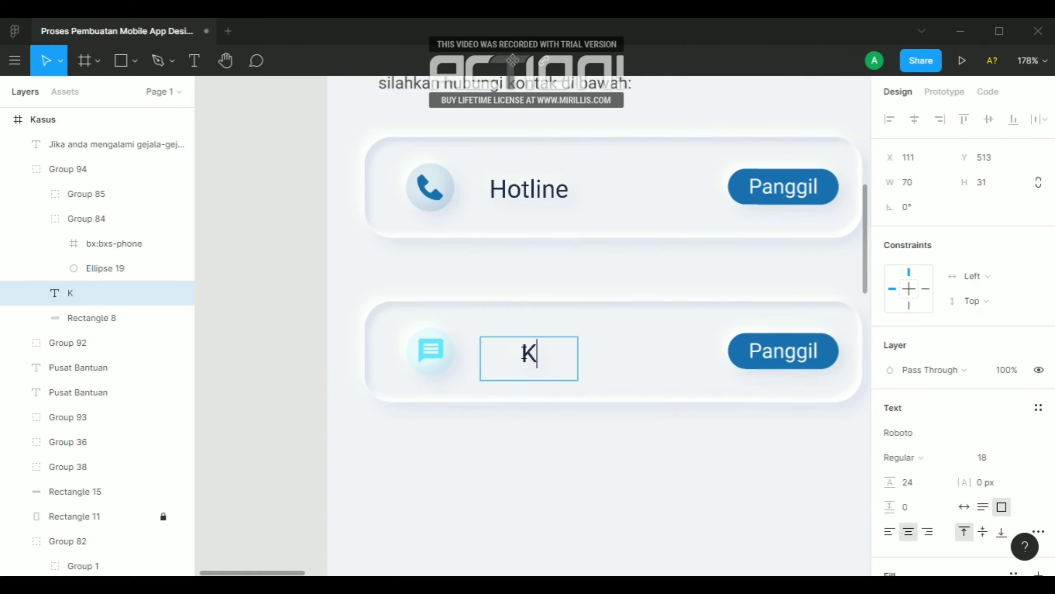
pyautogui.write('o')
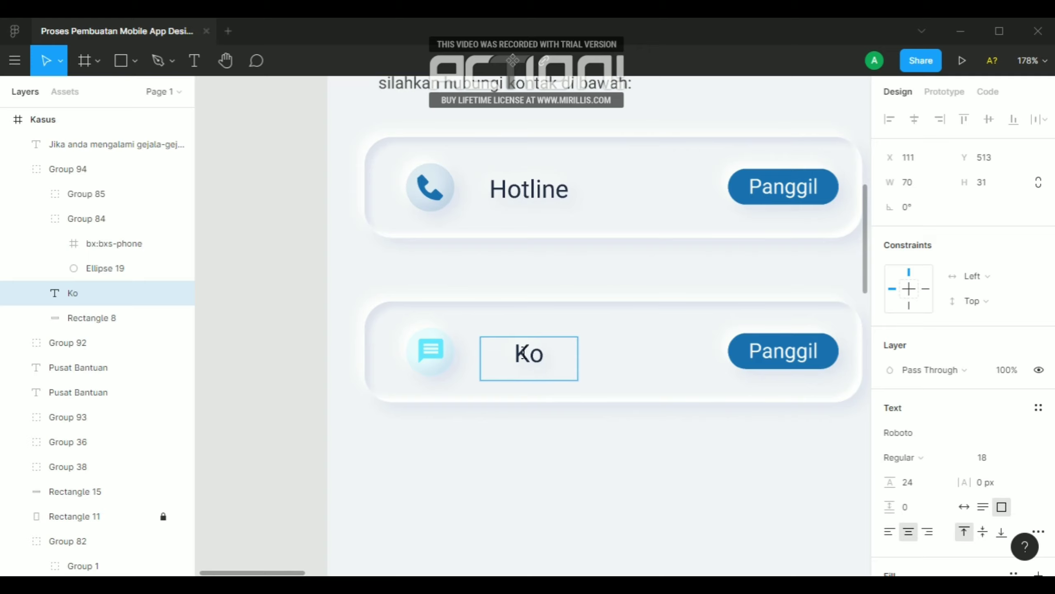
pyautogui.write('nsultasi')
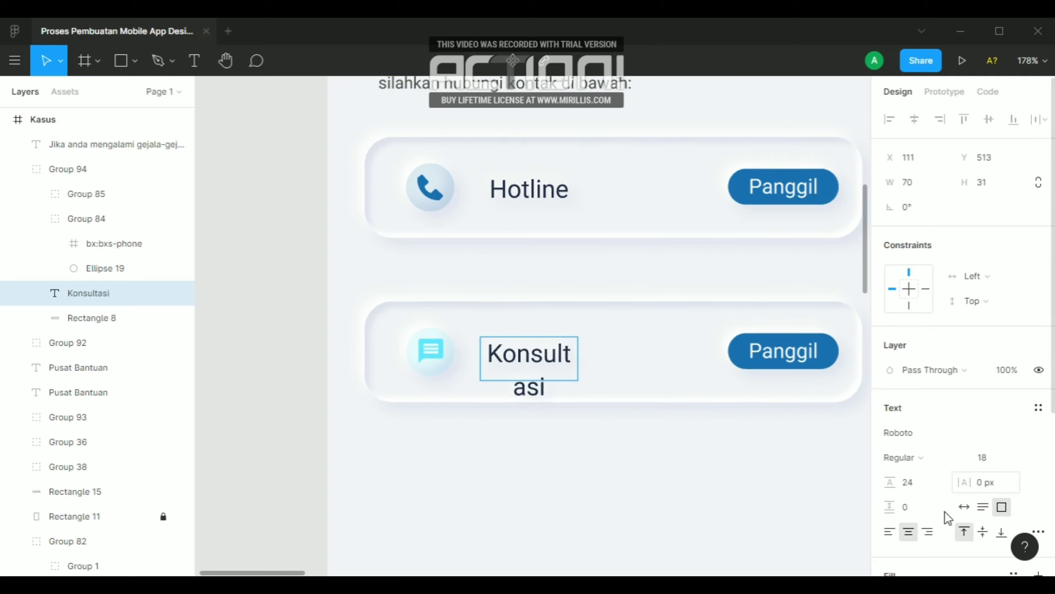
pyautogui.click(962, 507)
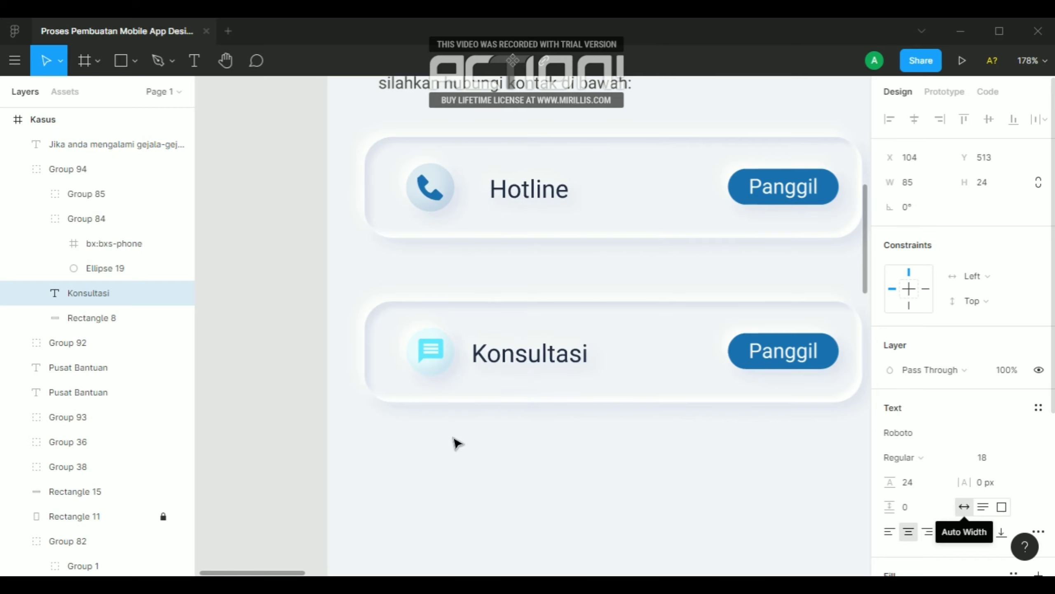
pyautogui.press('Escape')
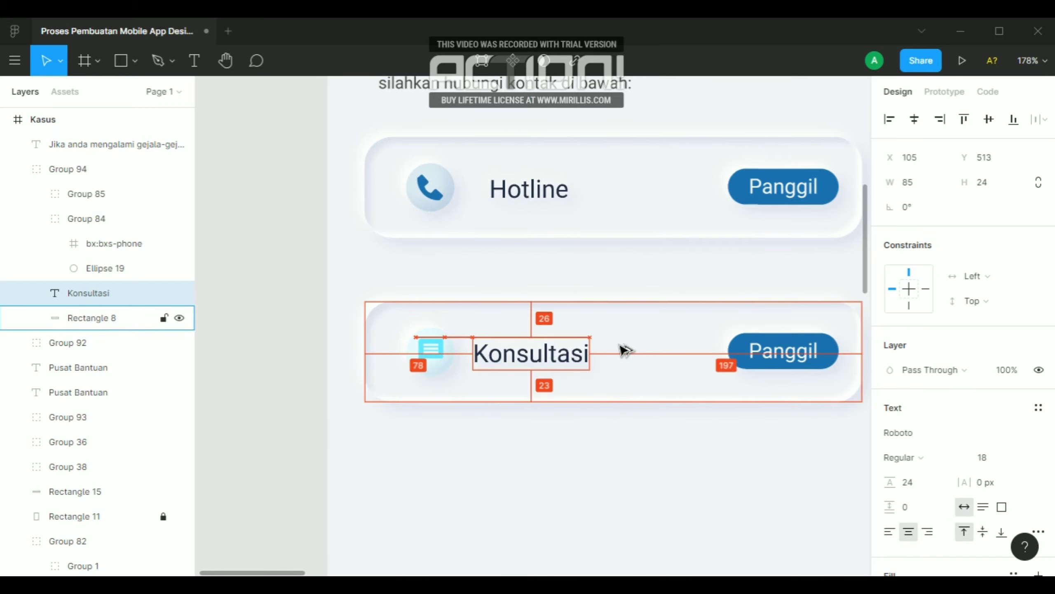
# Line up the Konsultasi label with the start of the Hotline label above by nudging it horizontally to X 116
pyautogui.press('Right')
pyautogui.press('Right')
pyautogui.press('Right')
pyautogui.press('Right')
pyautogui.press('Right')
pyautogui.press('Right')
pyautogui.press('Right')
pyautogui.press('Right')
pyautogui.press('Right')
pyautogui.press('Right')
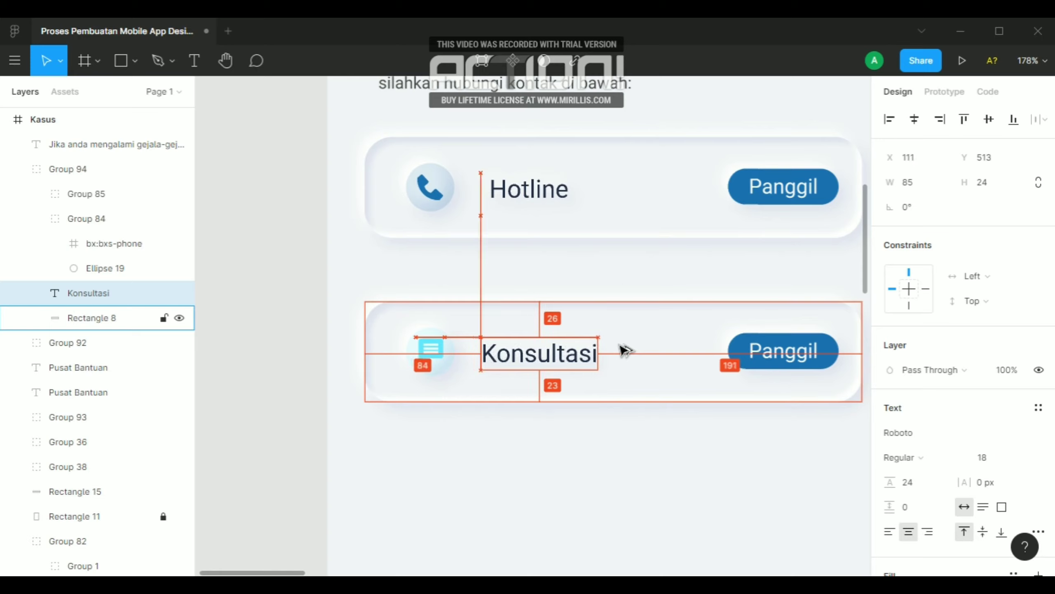
pyautogui.press('Right')
pyautogui.press('Right')
pyautogui.press('Right')
pyautogui.press('Right')
pyautogui.press('Right')
pyautogui.press('Right')
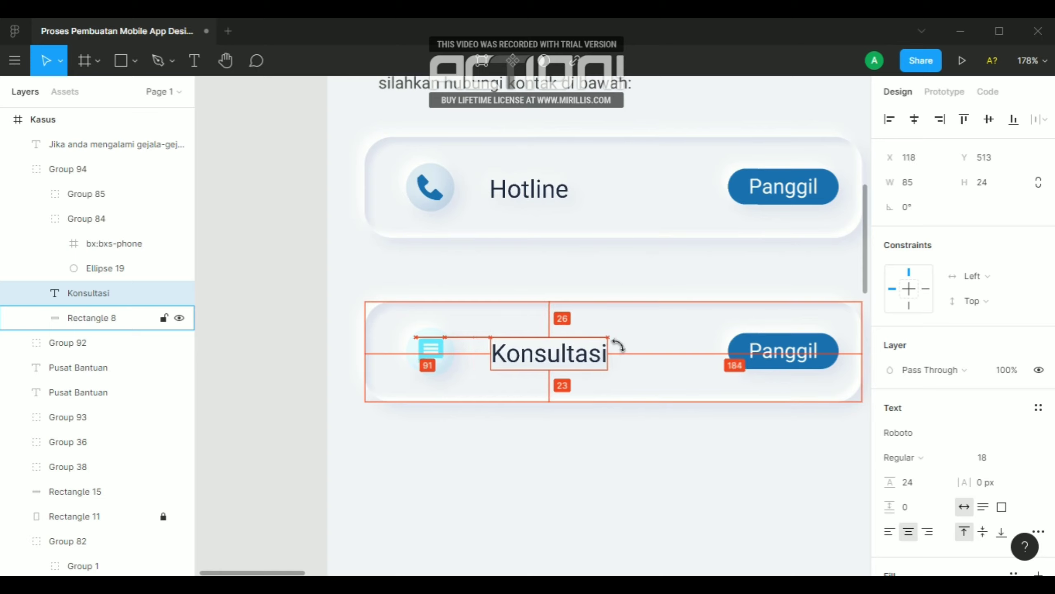
pyautogui.press('Left')
pyautogui.press('Left')
pyautogui.press('Left')
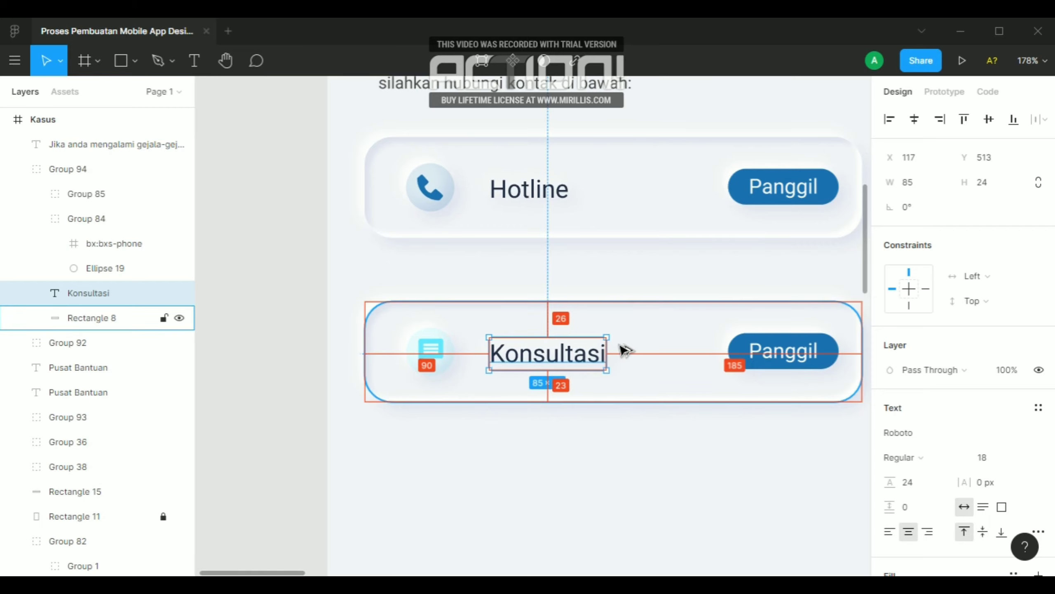
pyautogui.press('Left')
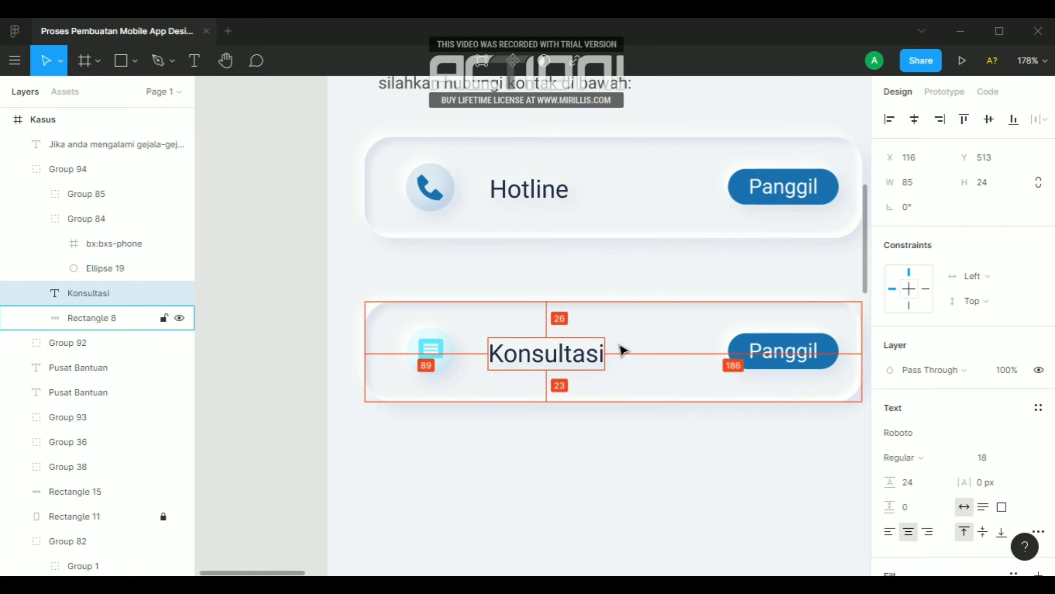
pyautogui.click(300, 287)
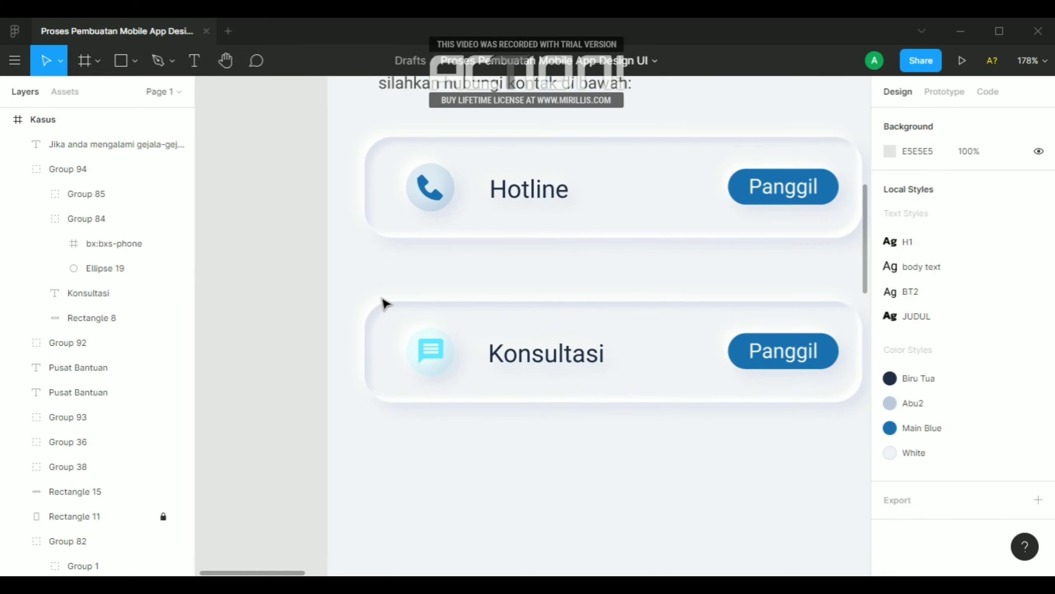
# Delete the blue rounded rectangle behind the Panggil text on the Konsultasi card
pyautogui.keyDown('ctrl'); pyautogui.click(767, 356); pyautogui.keyUp('ctrl')
pyautogui.click(741, 353)
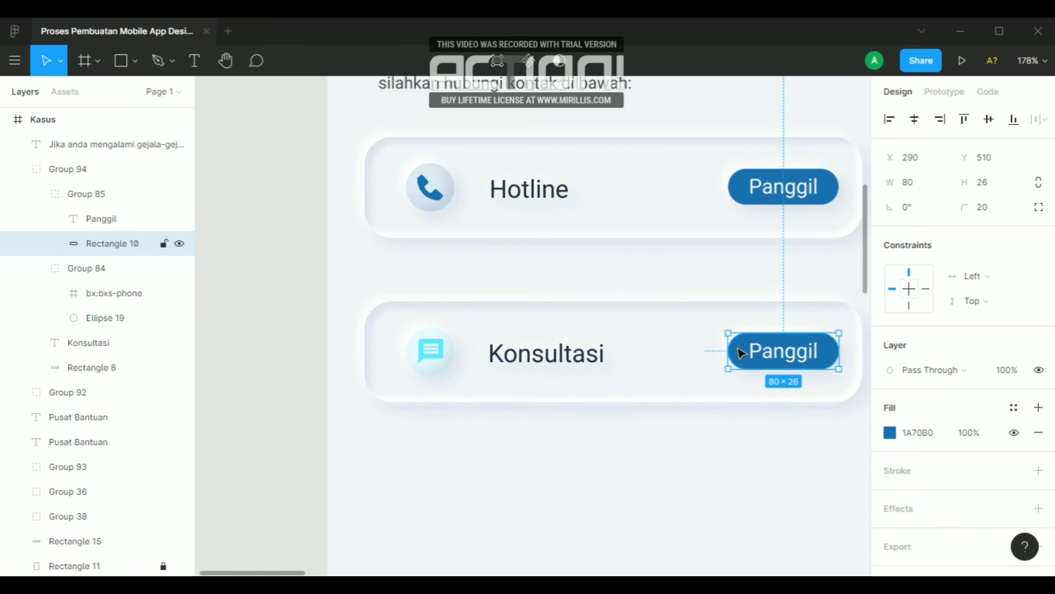
pyautogui.press('Delete')
# Move the "Lihat Detail" arrow link from Frame 3 into the lower part of the Pusat Bantuan screen, at X 299, Y 747
pyautogui.scroll(-5, 532, 307)
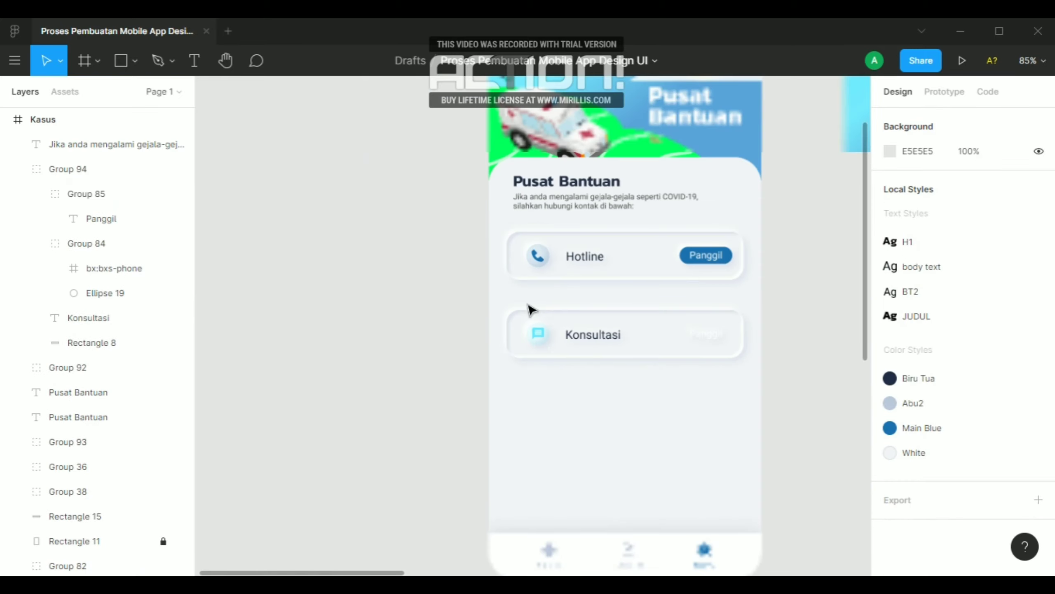
pyautogui.scroll(-2, 532, 310)
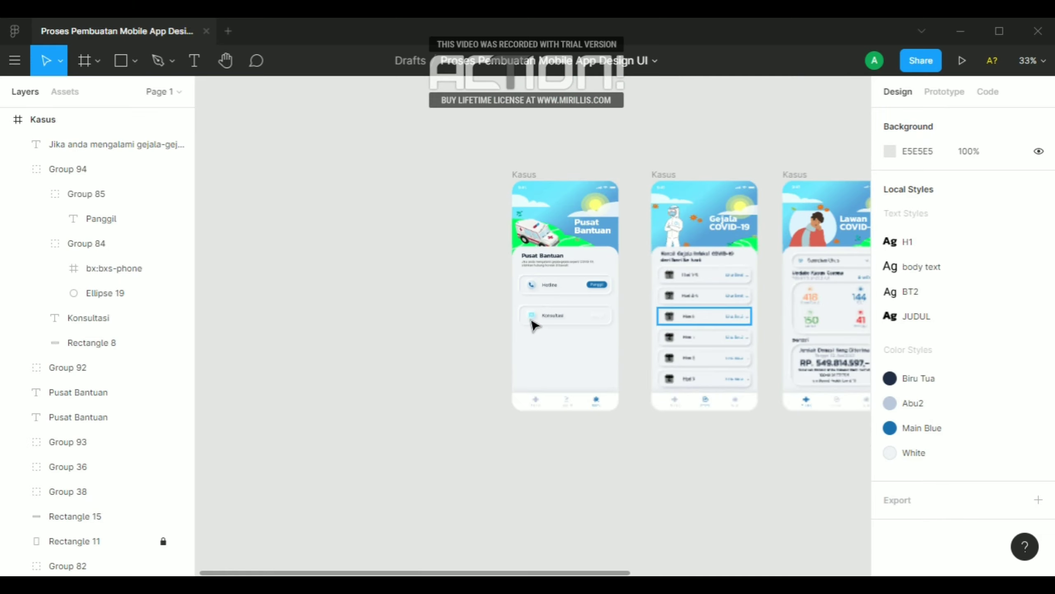
pyautogui.scroll(-2, 581, 320)
pyautogui.scroll(-2, 617, 335)
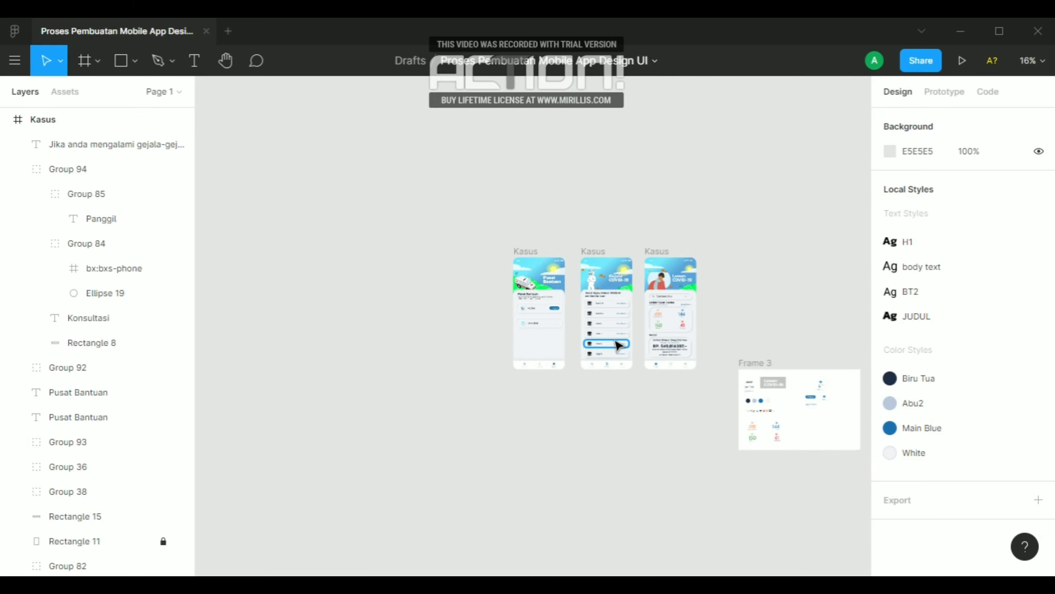
pyautogui.scroll(4, 794, 405)
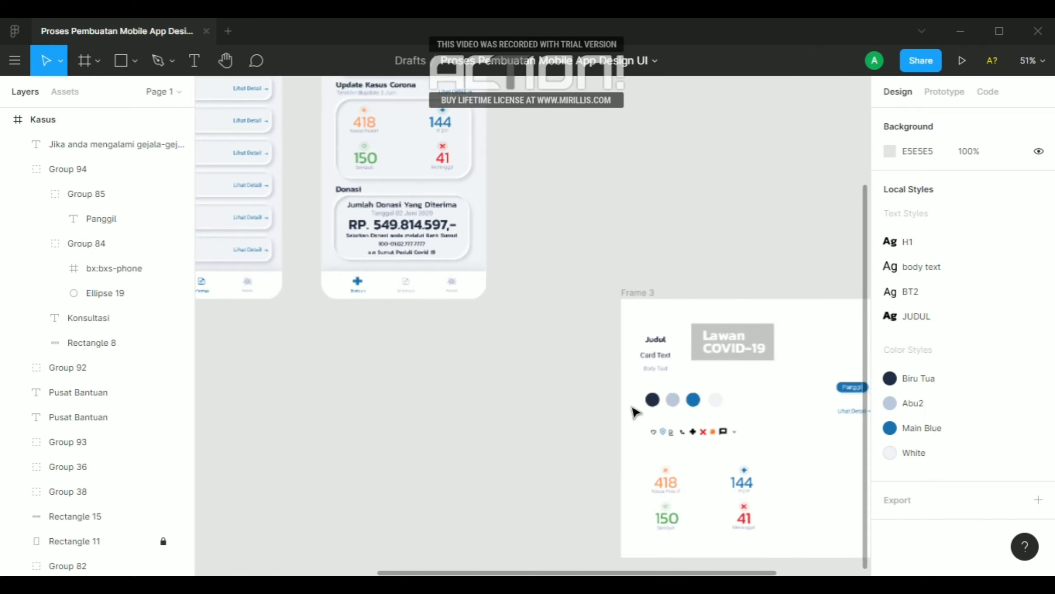
pyautogui.scroll(3, 790, 416)
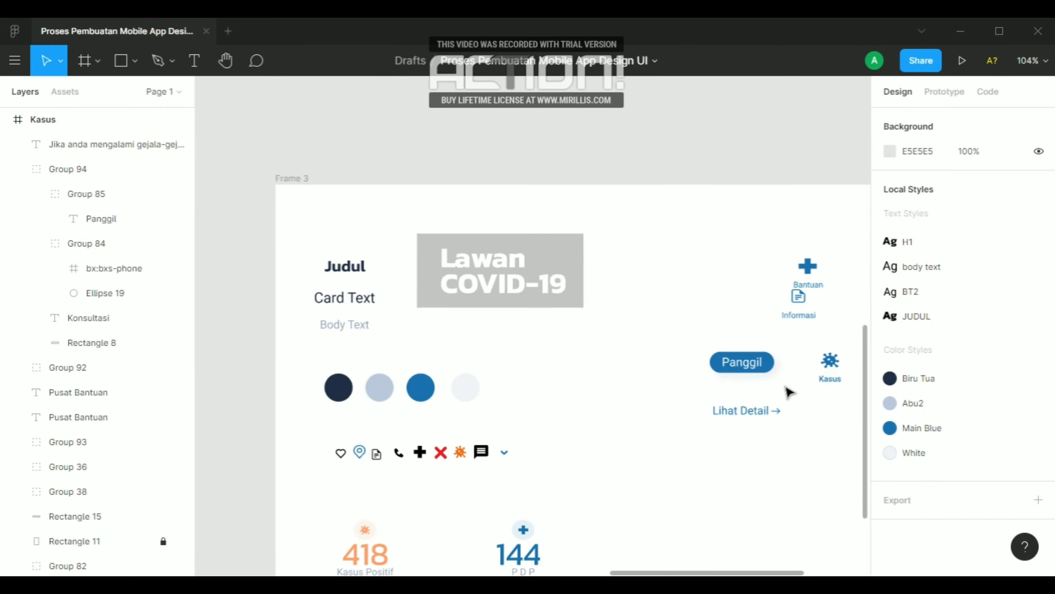
pyautogui.scroll(-5, 781, 415)
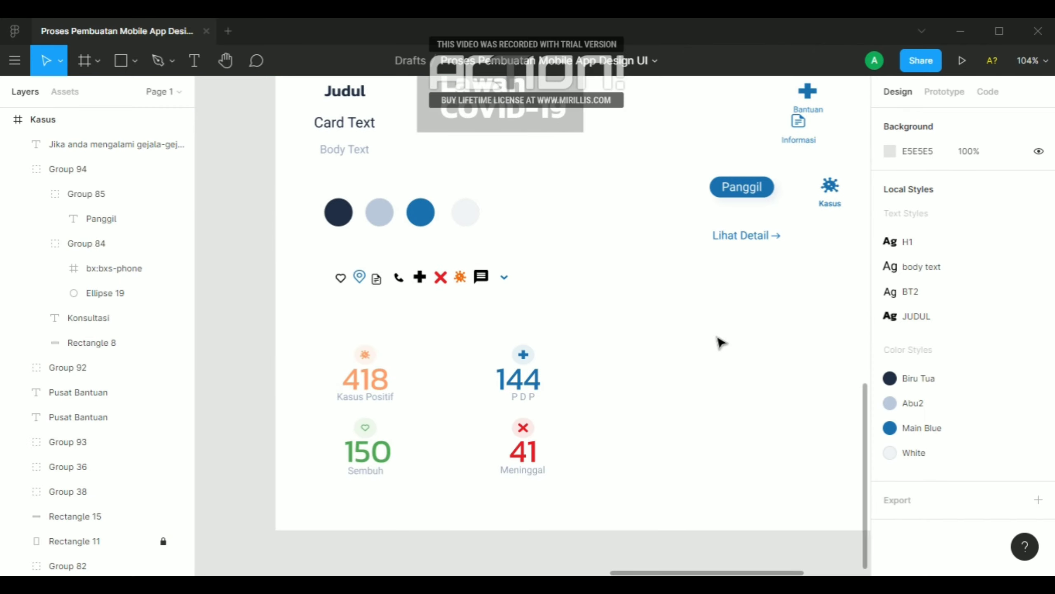
pyautogui.click(732, 235)
pyautogui.moveTo(707, 229); pyautogui.dragTo(798, 264)
pyautogui.hotkey('ctrl', 'z')
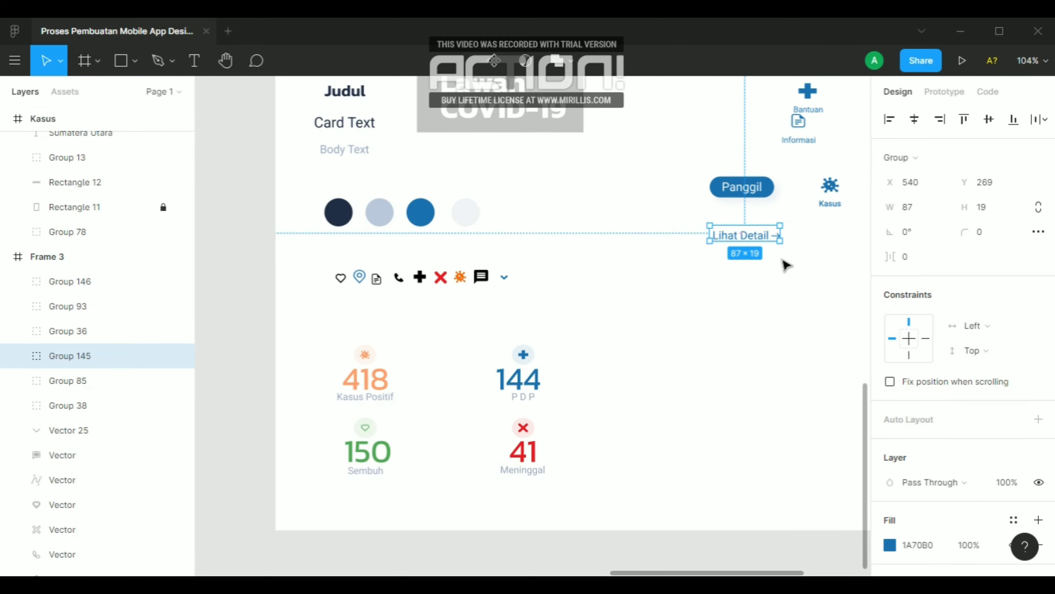
pyautogui.scroll(-5, 789, 262)
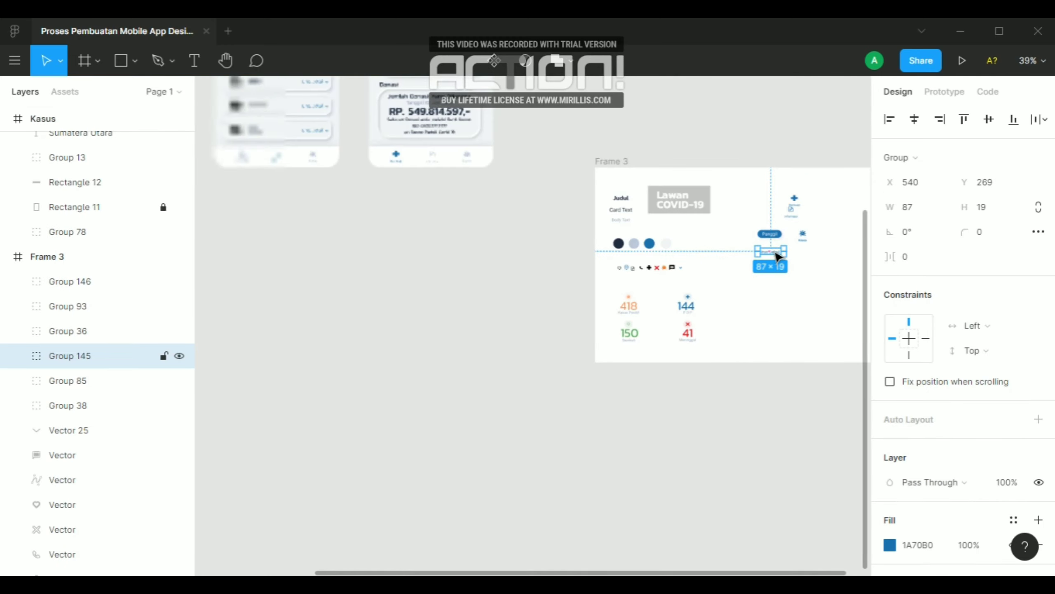
pyautogui.moveTo(779, 258); pyautogui.dragTo(268, 195)
pyautogui.scroll(-5, 825, 307)
pyautogui.scroll(6, 567, 253)
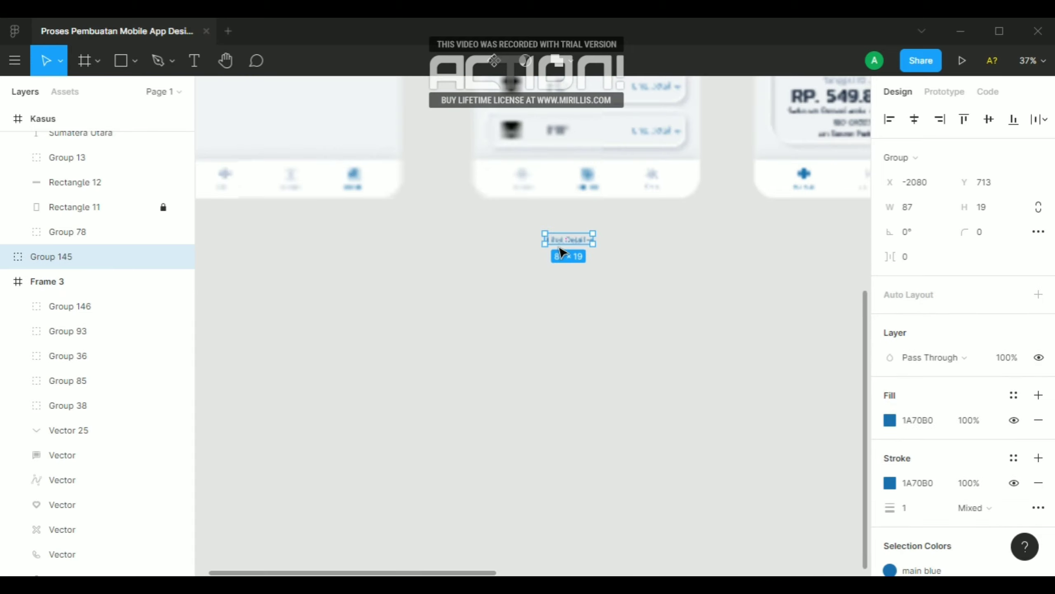
pyautogui.moveTo(561, 242); pyautogui.dragTo(435, 170)
pyautogui.hotkey('ctrl', 'z')
# Move the Lihat Detail link up to just below the Konsultasi card, at X 290, Y 576
pyautogui.scroll(-2, 736, 289)
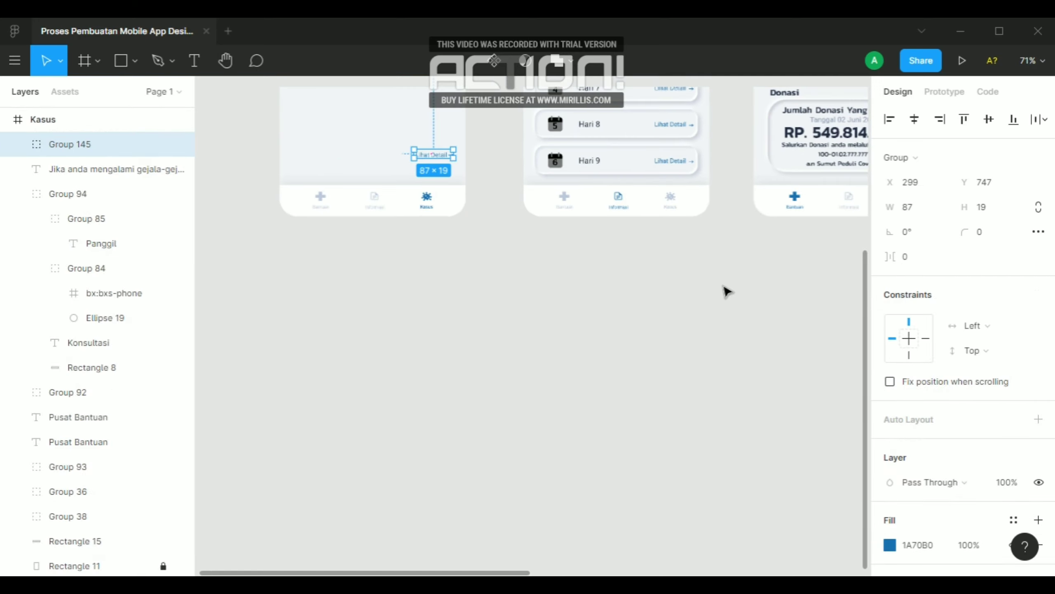
pyautogui.scroll(-3, 710, 372)
pyautogui.scroll(3, 629, 281)
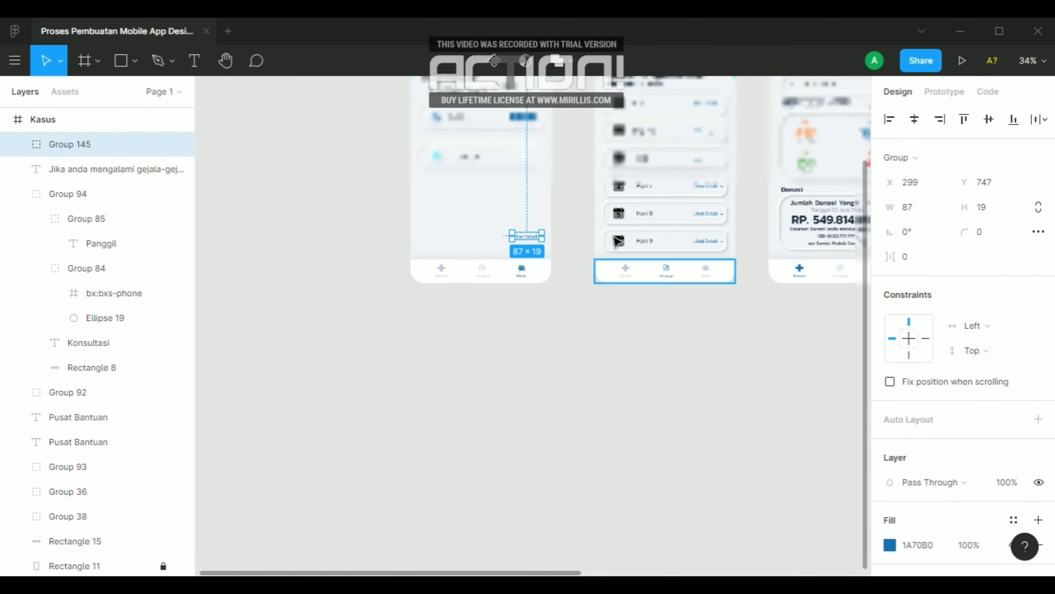
pyautogui.scroll(2, 633, 268)
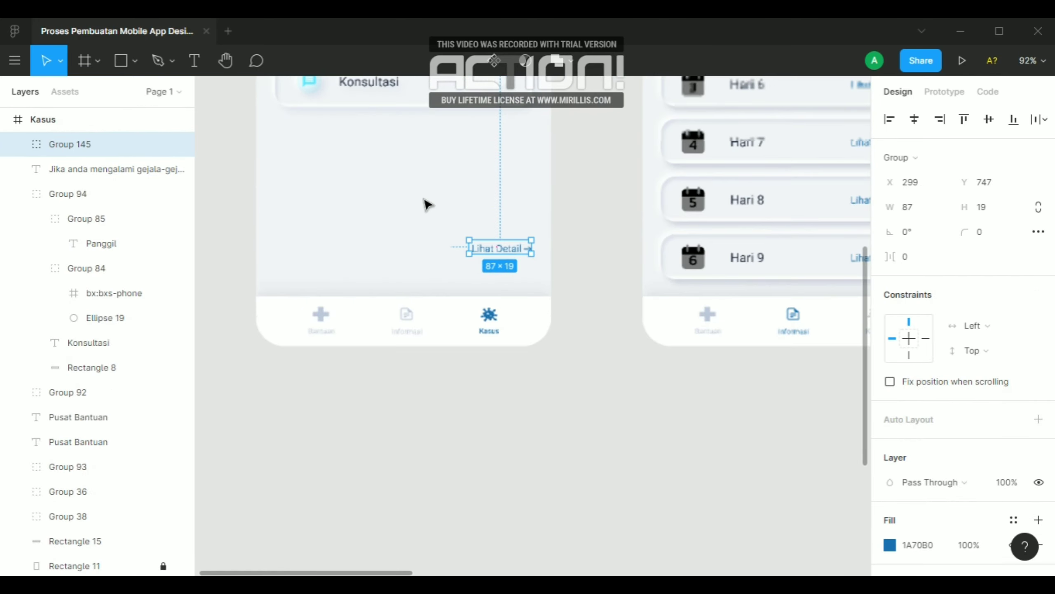
pyautogui.scroll(-2, 539, 214)
pyautogui.scroll(4, 510, 202)
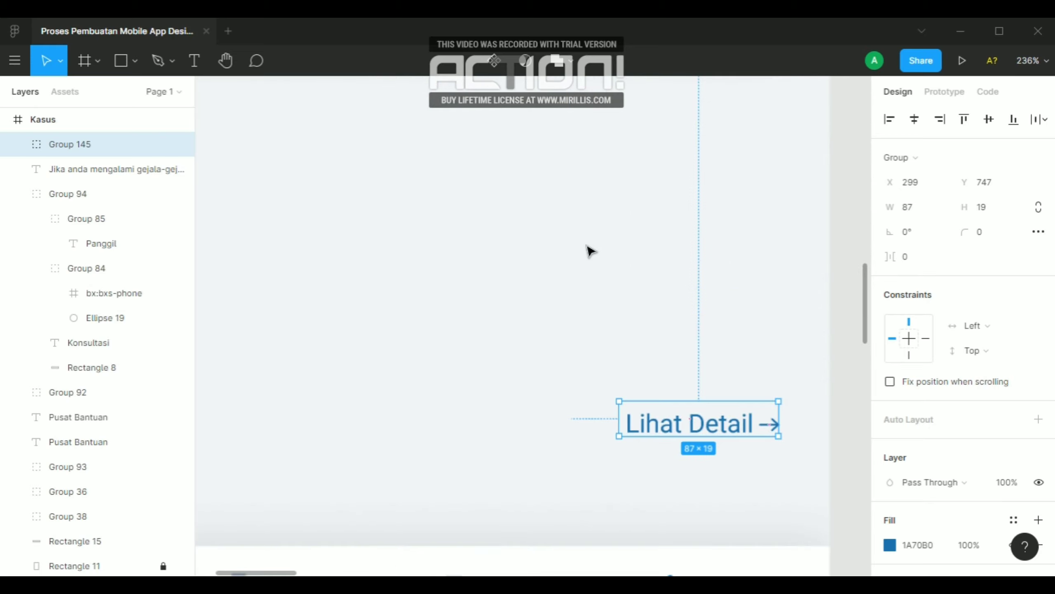
pyautogui.scroll(-2, 591, 250)
pyautogui.scroll(2, 597, 266)
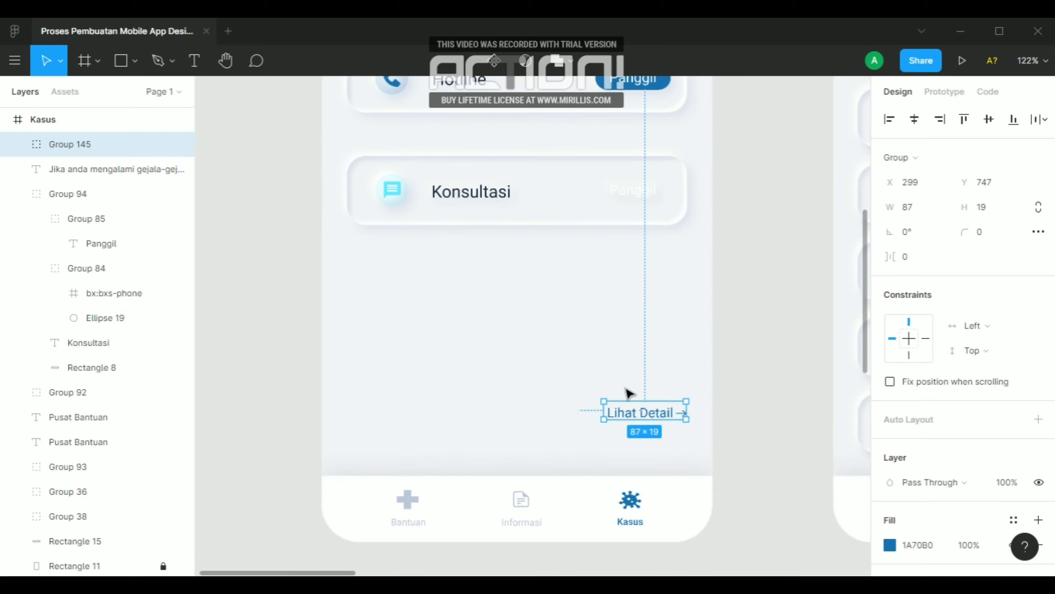
pyautogui.moveTo(643, 417); pyautogui.dragTo(639, 260)
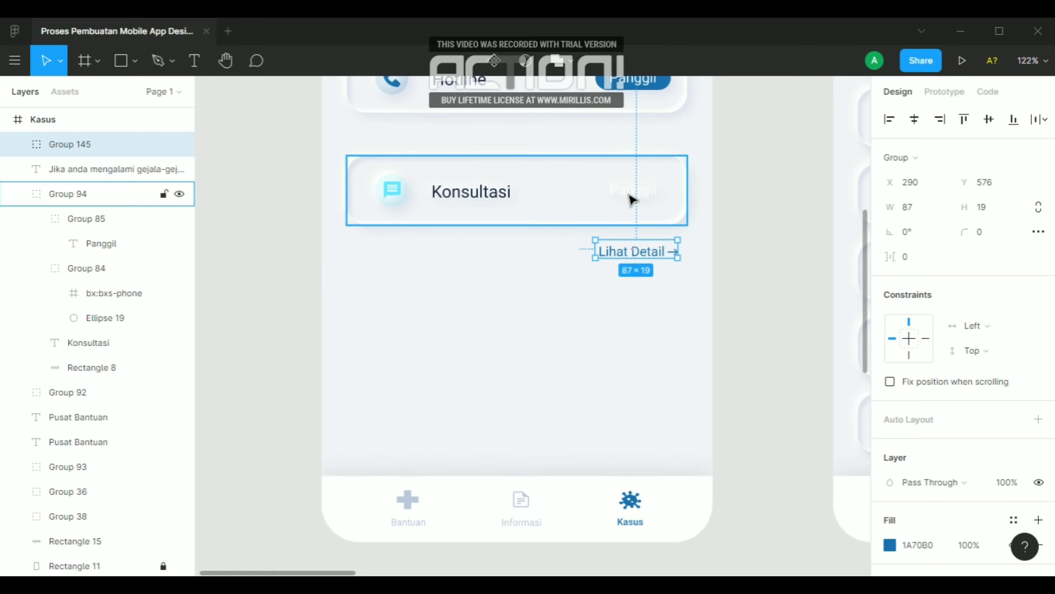
# Delete the leftover Panggil text from the Konsultasi card and place the Lihat Detail link in its spot
pyautogui.keyDown('ctrl'); pyautogui.click(639, 200); pyautogui.keyUp('ctrl')
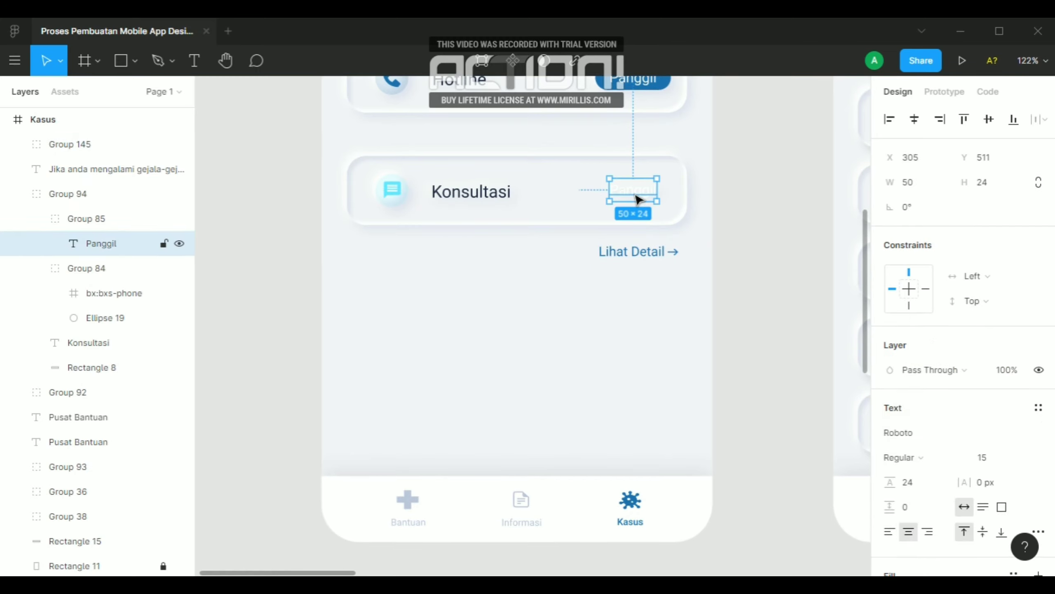
pyautogui.press('Delete')
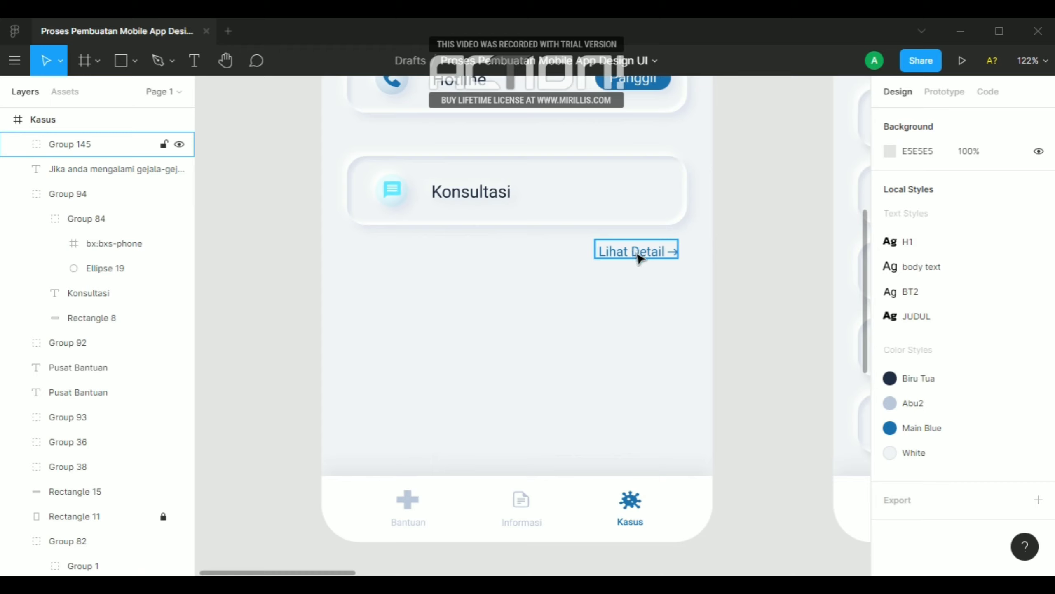
pyautogui.moveTo(634, 251); pyautogui.dragTo(621, 201)
pyautogui.click(728, 192)
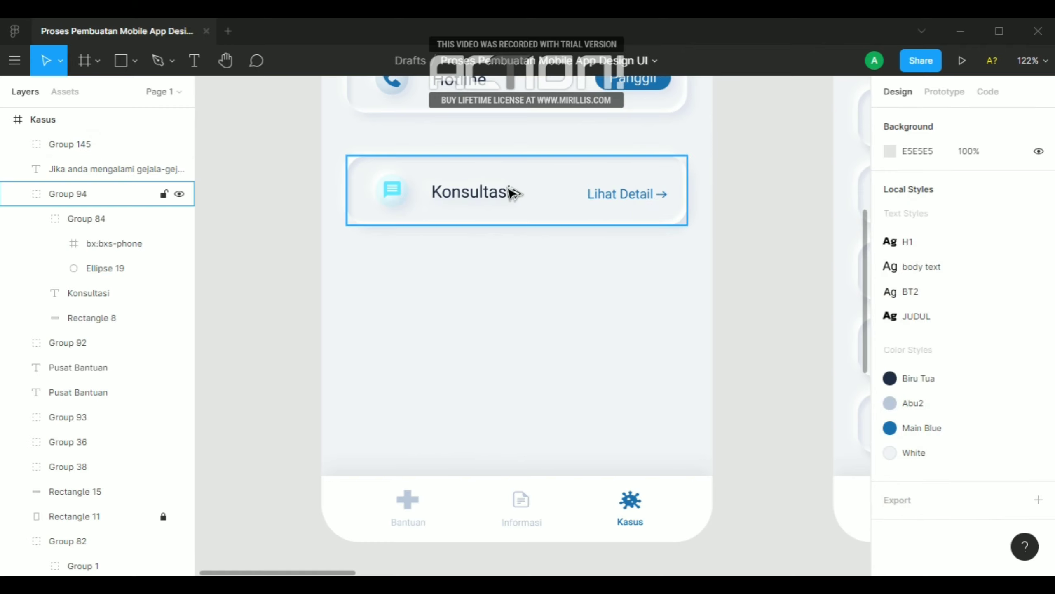
pyautogui.keyDown('alt'); pyautogui.moveTo(542, 192); pyautogui.dragTo(538, 297); pyautogui.keyUp('alt')
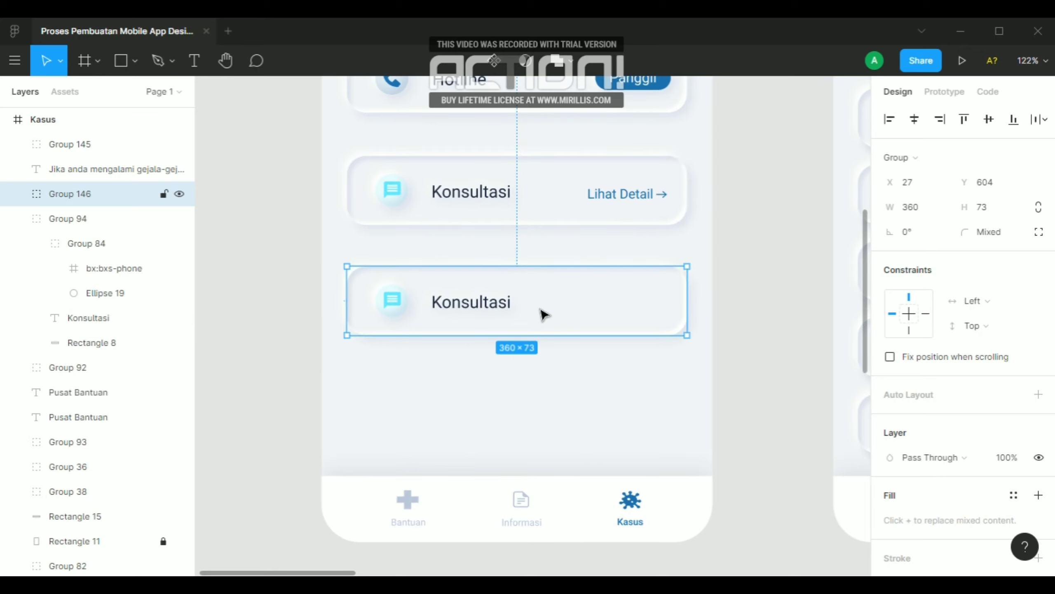
pyautogui.press('Delete')
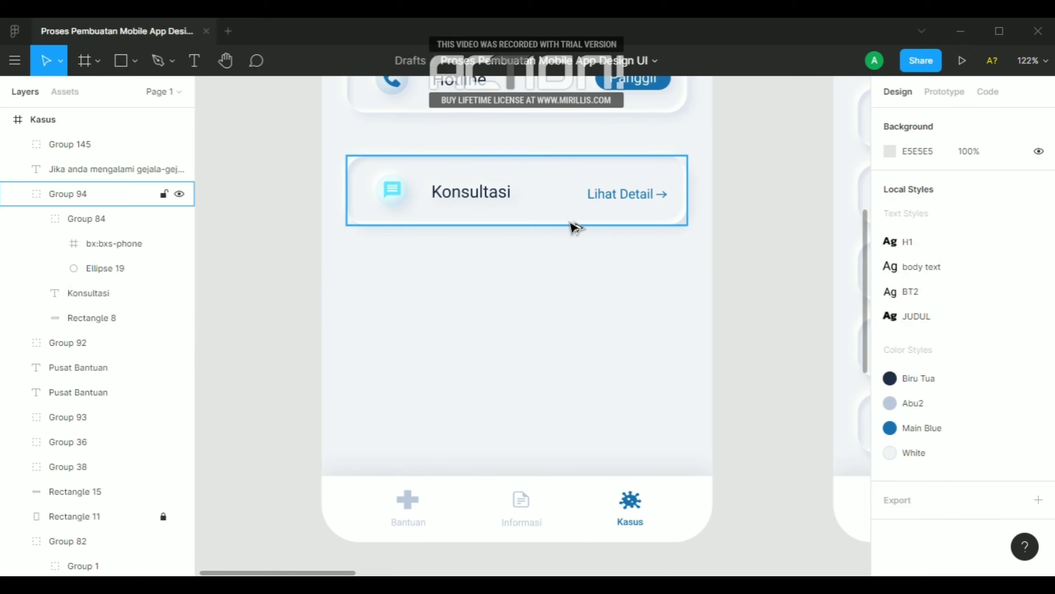
pyautogui.keyDown('alt'); pyautogui.moveTo(574, 227); pyautogui.dragTo(565, 333); pyautogui.keyUp('alt')
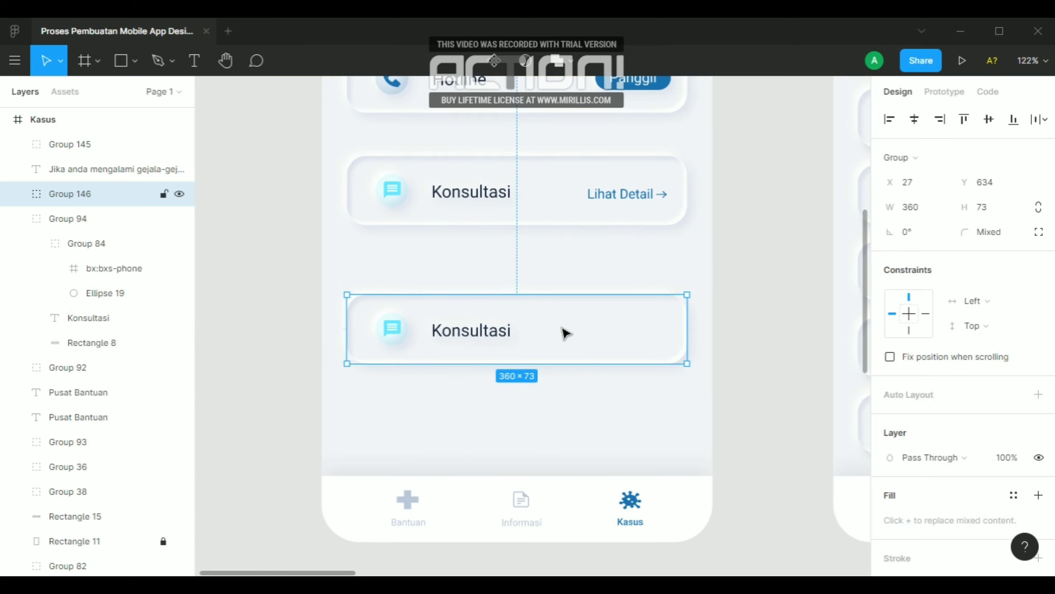
pyautogui.press('Delete')
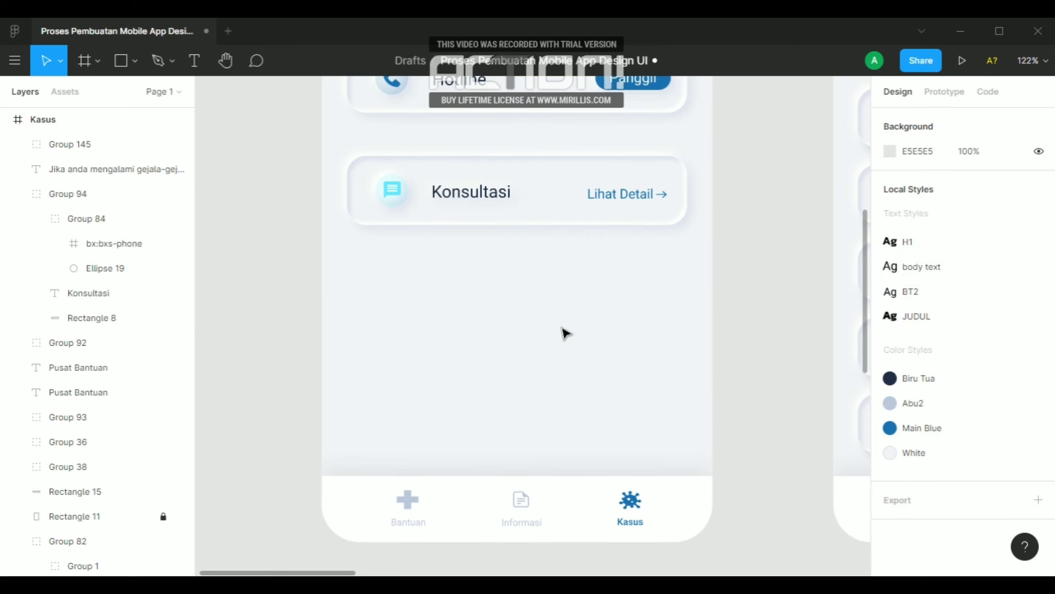
# Group the Konsultasi card on its own, leaving the Lihat Detail link outside the group
pyautogui.click(537, 207)
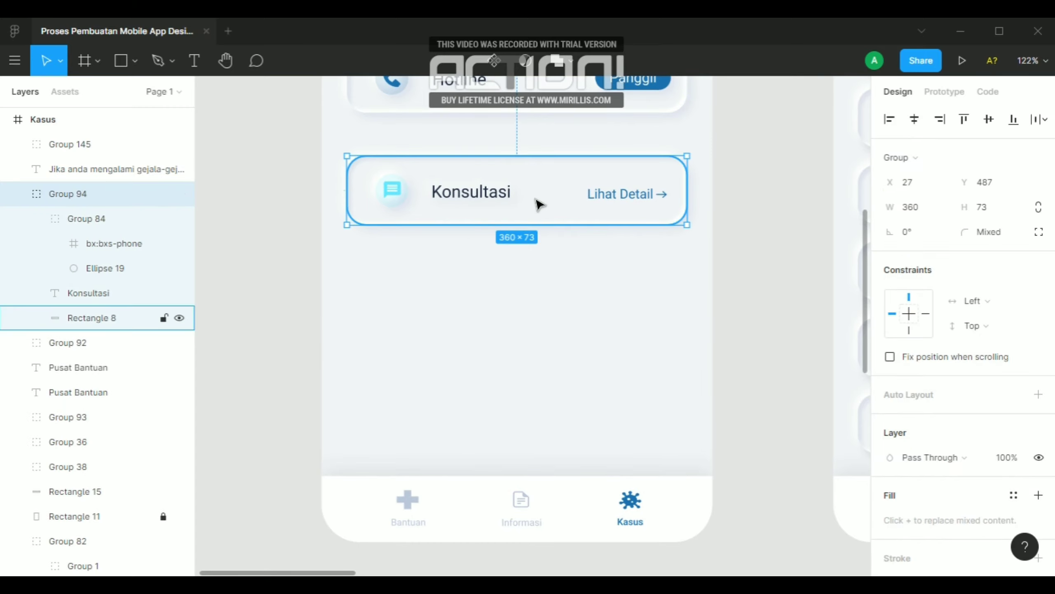
pyautogui.hotkey('ctrl', 'g')
pyautogui.click(539, 204)
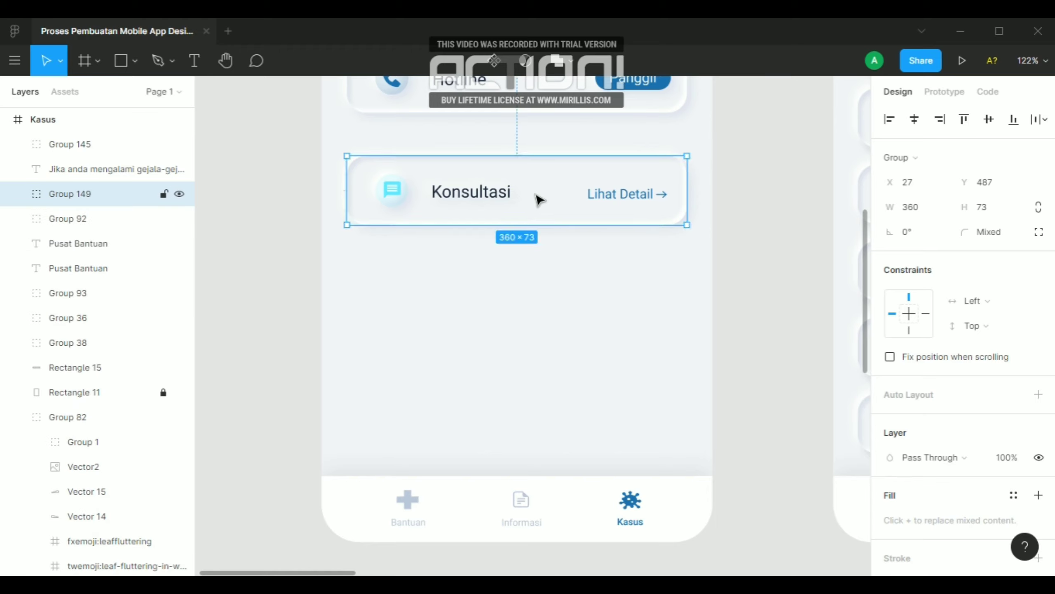
pyautogui.moveTo(539, 200); pyautogui.dragTo(544, 310)
pyautogui.hotkey('ctrl', 'z')
pyautogui.click(596, 267)
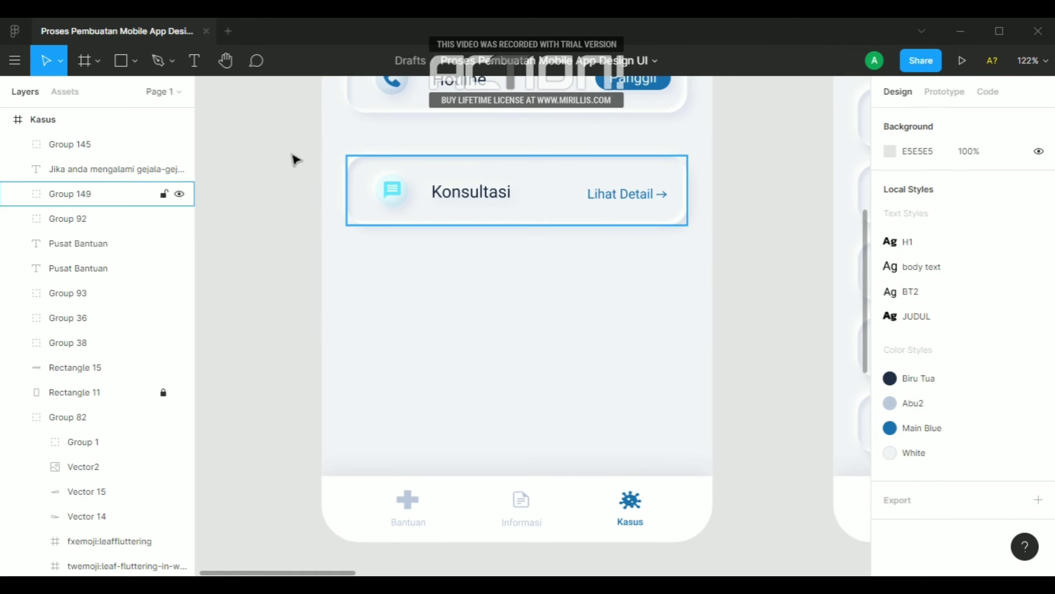
# Group the Konsultasi card with its Lihat Detail link and place a duplicate below it at X 32, Y 628
pyautogui.moveTo(337, 150); pyautogui.dragTo(711, 252)
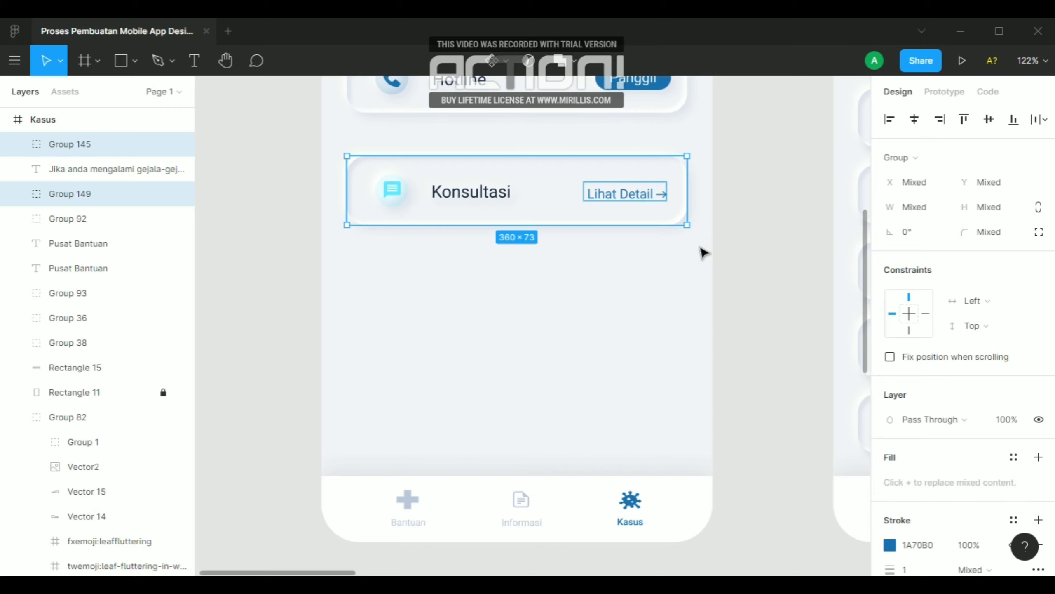
pyautogui.hotkey('ctrl', 'g')
pyautogui.moveTo(555, 218); pyautogui.dragTo(552, 319)
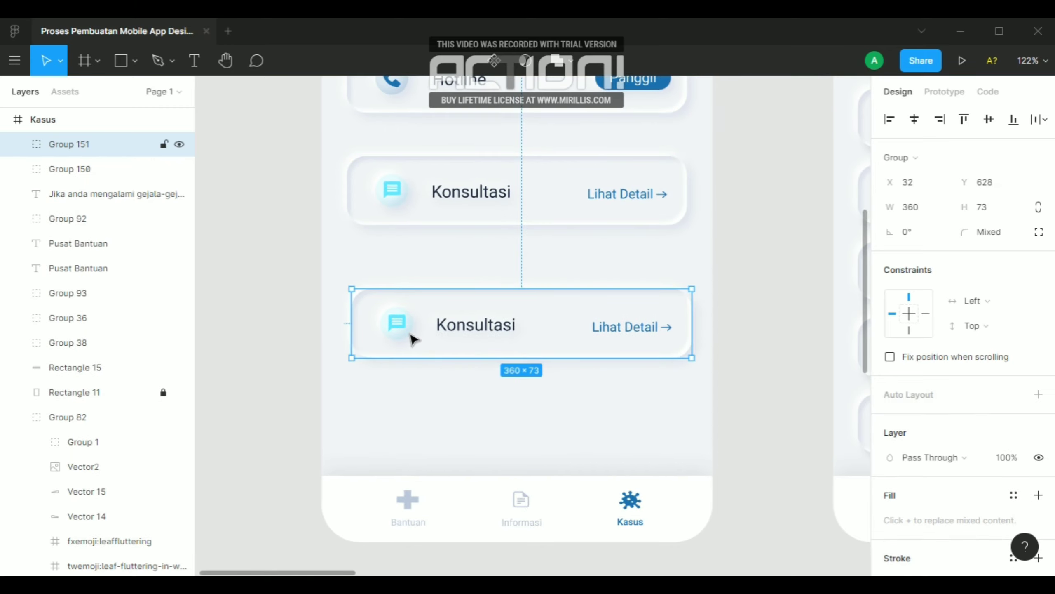
# Copy the plus icon from Frame 3 into the Pusat Bantuan screen, below the lower Konsultasi card at X 303, Y 740
pyautogui.scroll(-6, 395, 327)
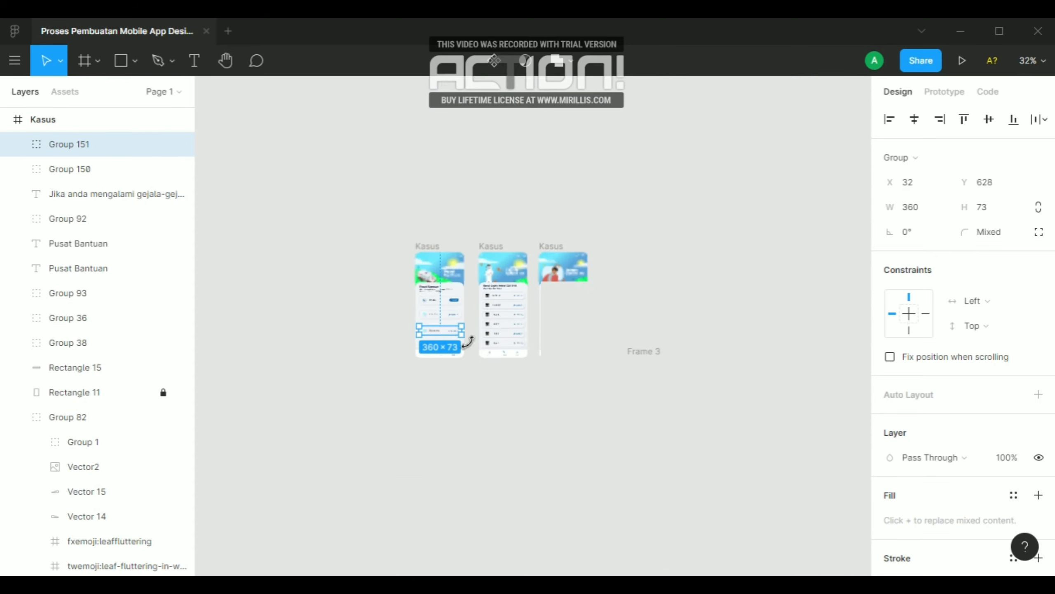
pyautogui.scroll(-3, 468, 332)
pyautogui.scroll(4, 661, 405)
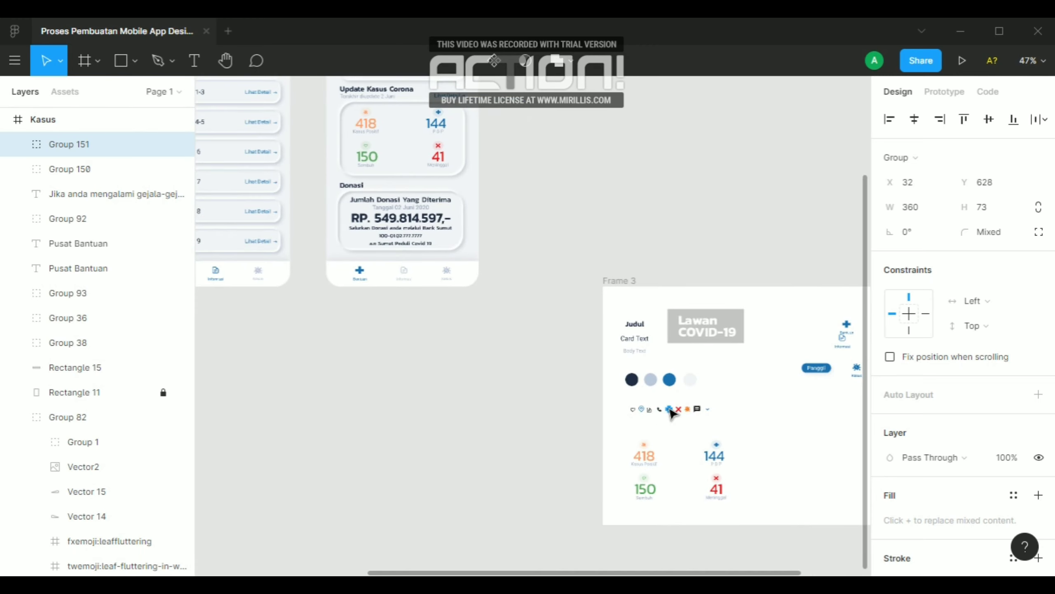
pyautogui.click(672, 413)
pyautogui.moveTo(672, 413); pyautogui.dragTo(248, 310)
pyautogui.scroll(-2, 705, 398)
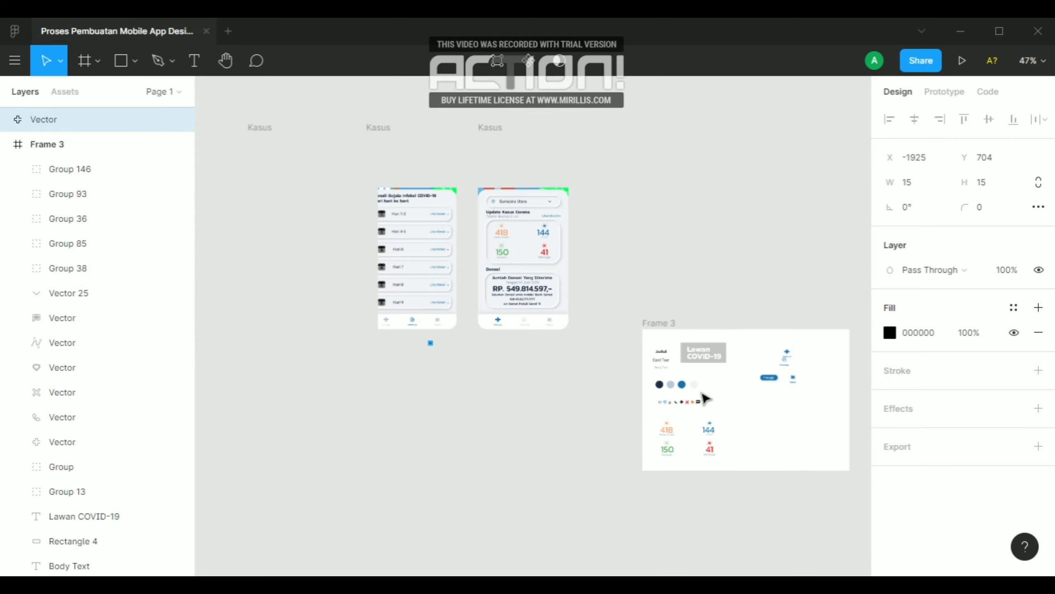
pyautogui.scroll(-3, 354, 333)
pyautogui.scroll(8, 327, 328)
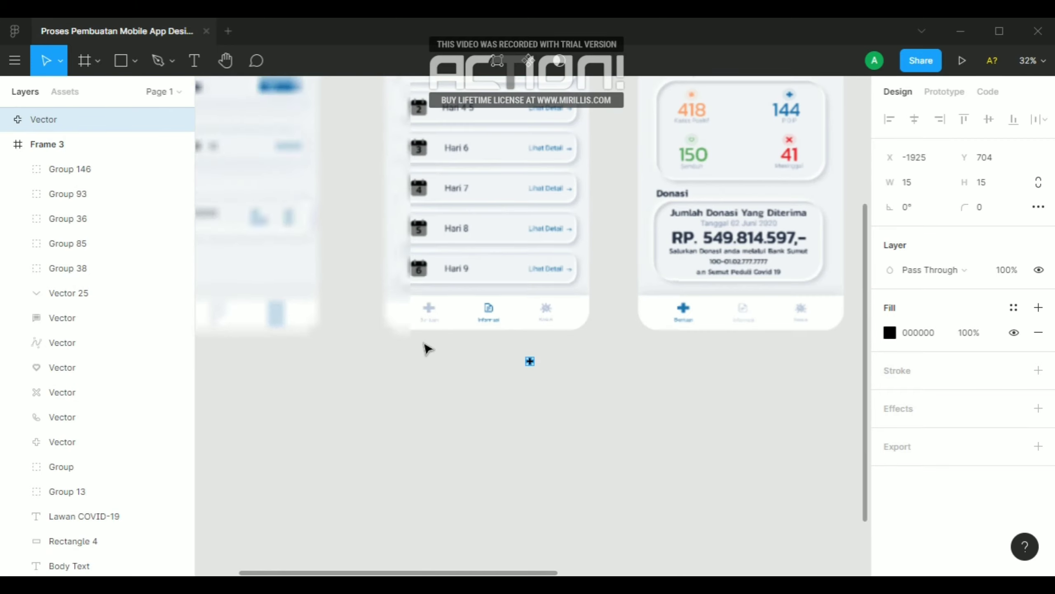
pyautogui.moveTo(530, 360); pyautogui.dragTo(270, 256)
pyautogui.scroll(-3, 552, 366)
pyautogui.scroll(3, 507, 355)
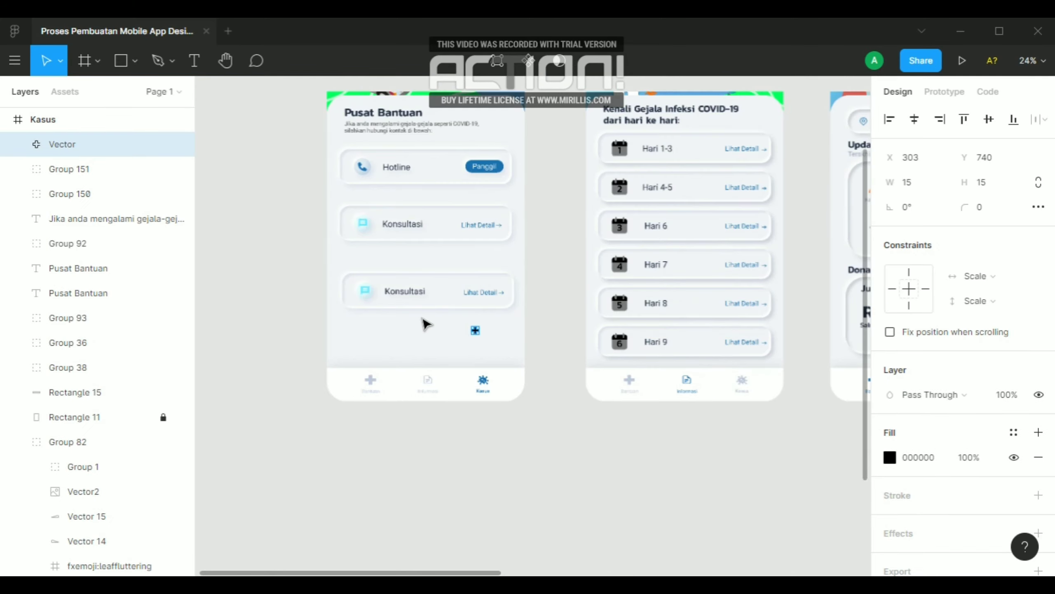
# Set the copied plus icon's fill to the red document color EC1C24
pyautogui.scroll(5, 424, 324)
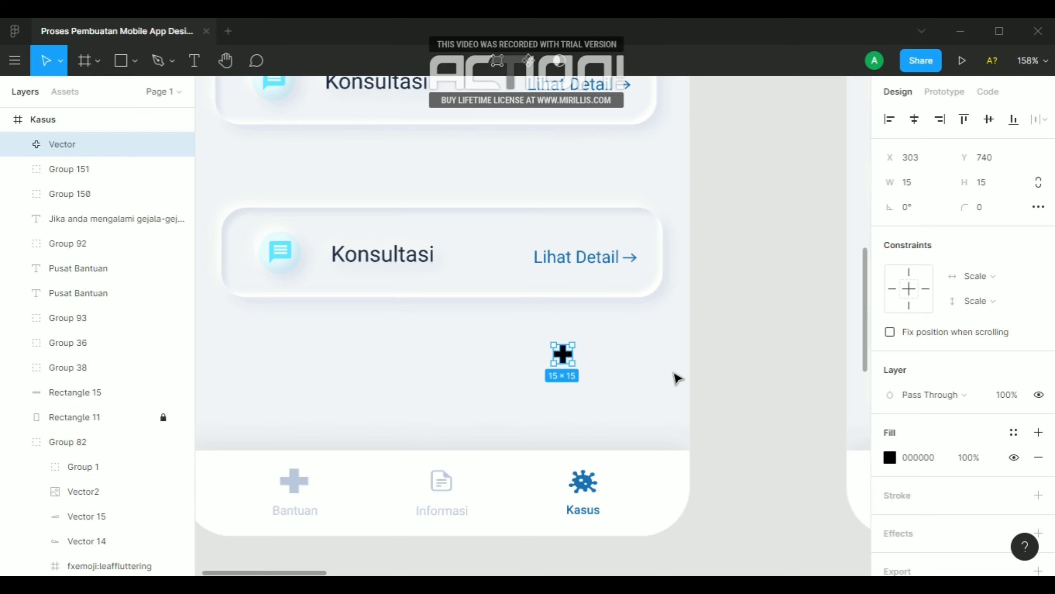
pyautogui.click(891, 465)
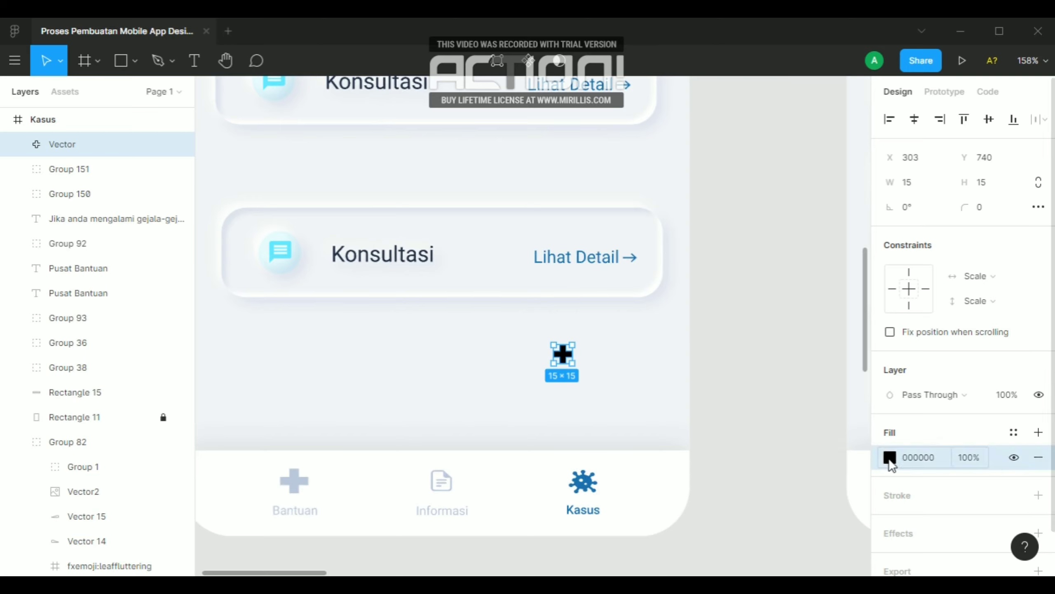
pyautogui.click(891, 458)
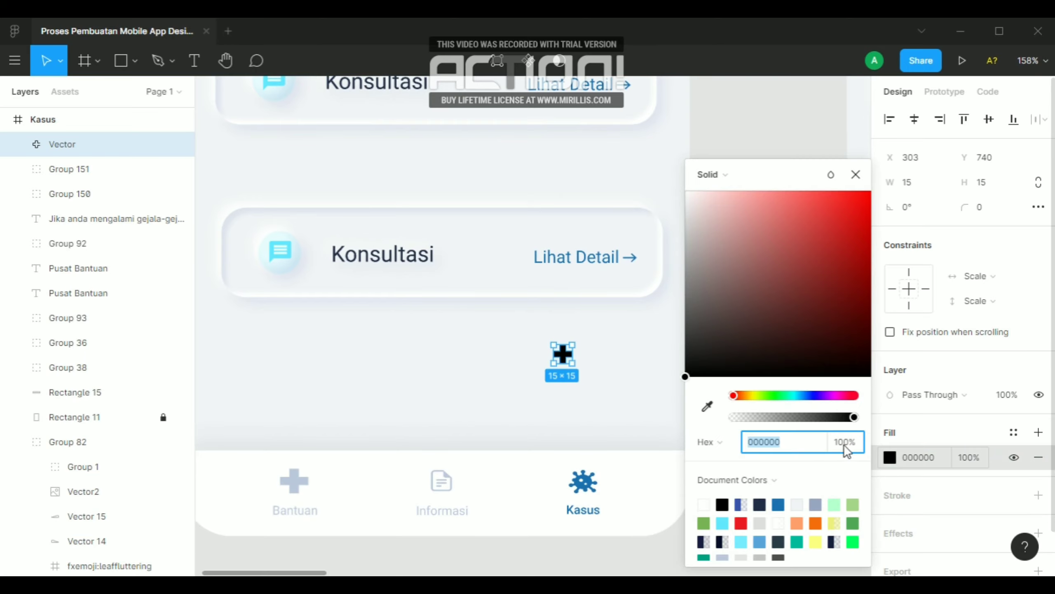
pyautogui.click(742, 522)
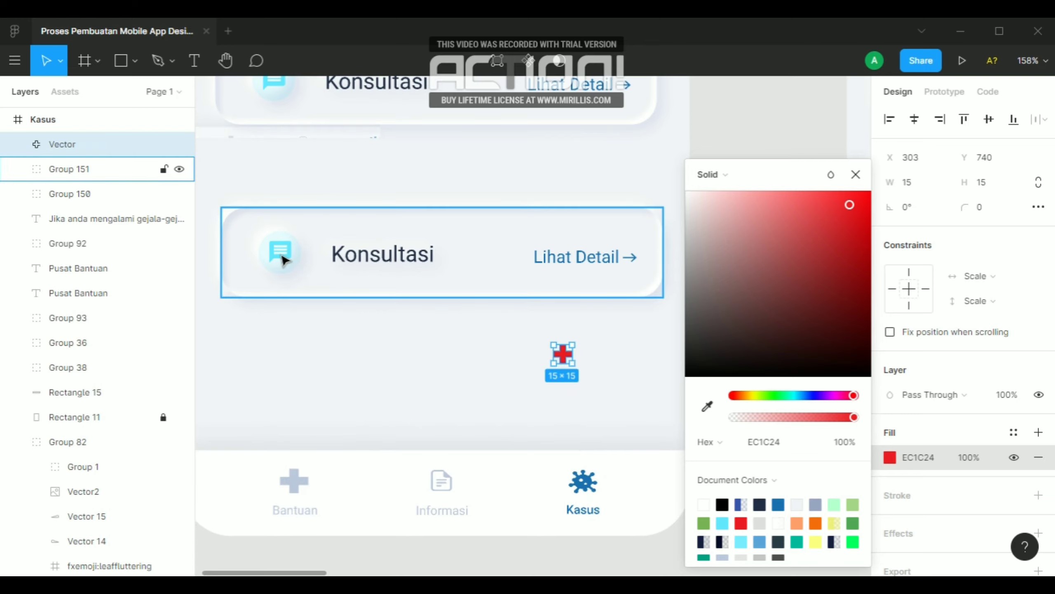
# Select the chat icon inside the lower Konsultasi card
pyautogui.keyDown('ctrl'); pyautogui.click(282, 260); pyautogui.keyUp('ctrl')
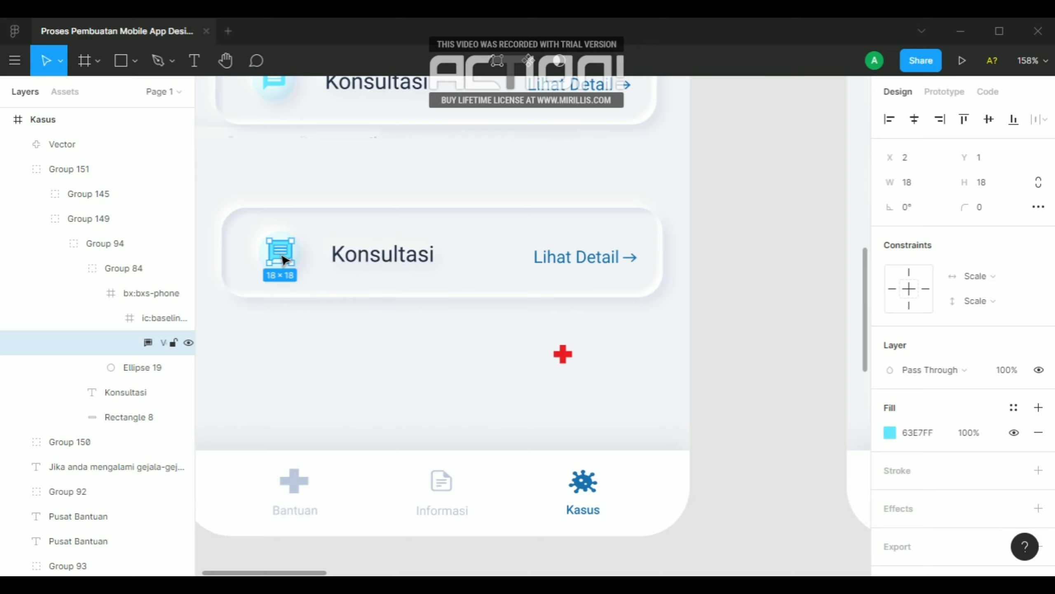
# Delete the chat icon and its empty icon frame from the lower Konsultasi card
pyautogui.press('Delete')
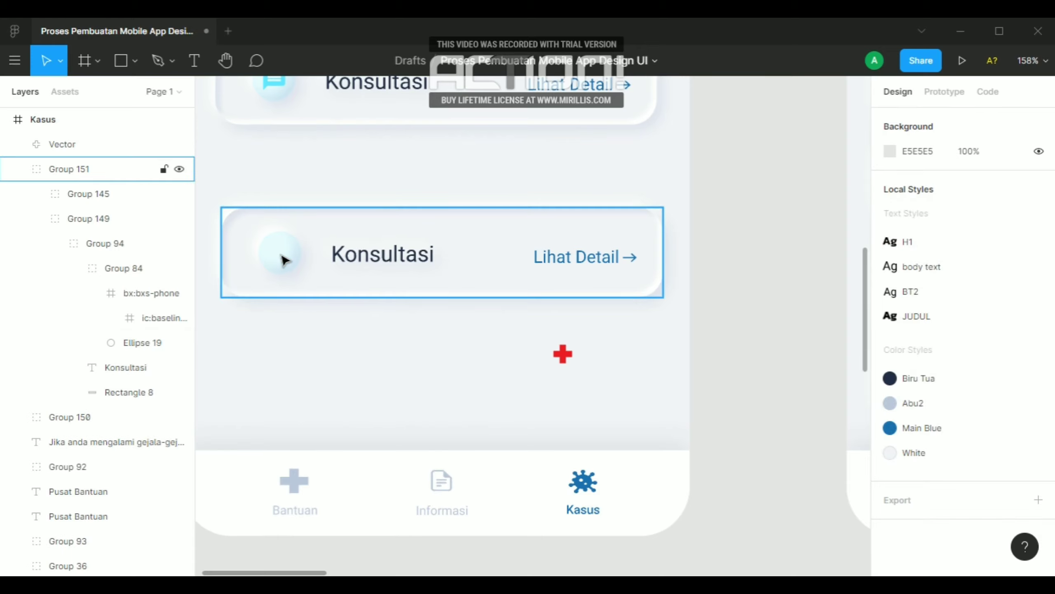
pyautogui.click(155, 295)
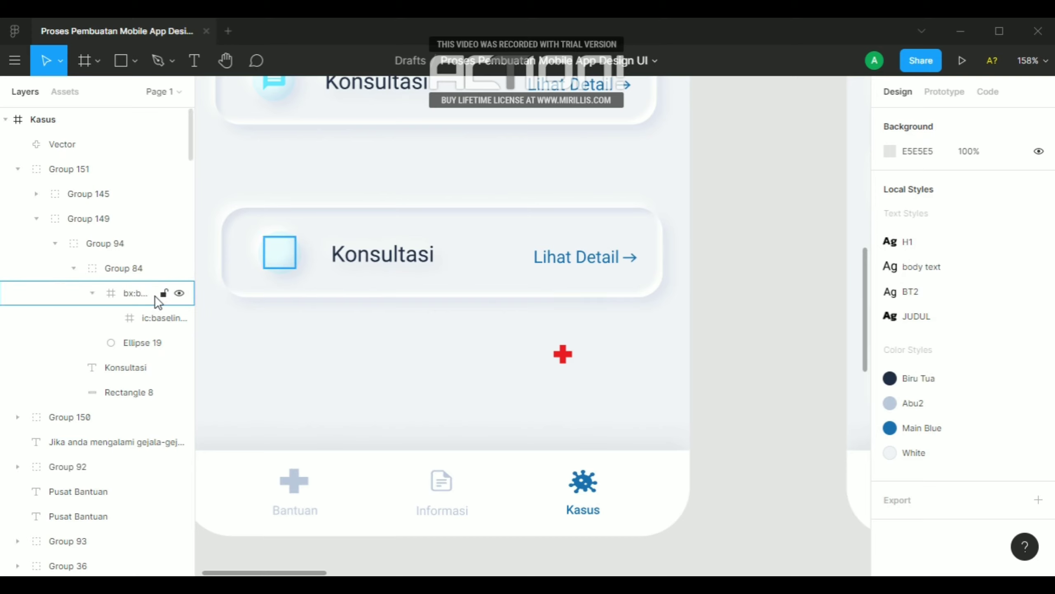
pyautogui.press('Delete')
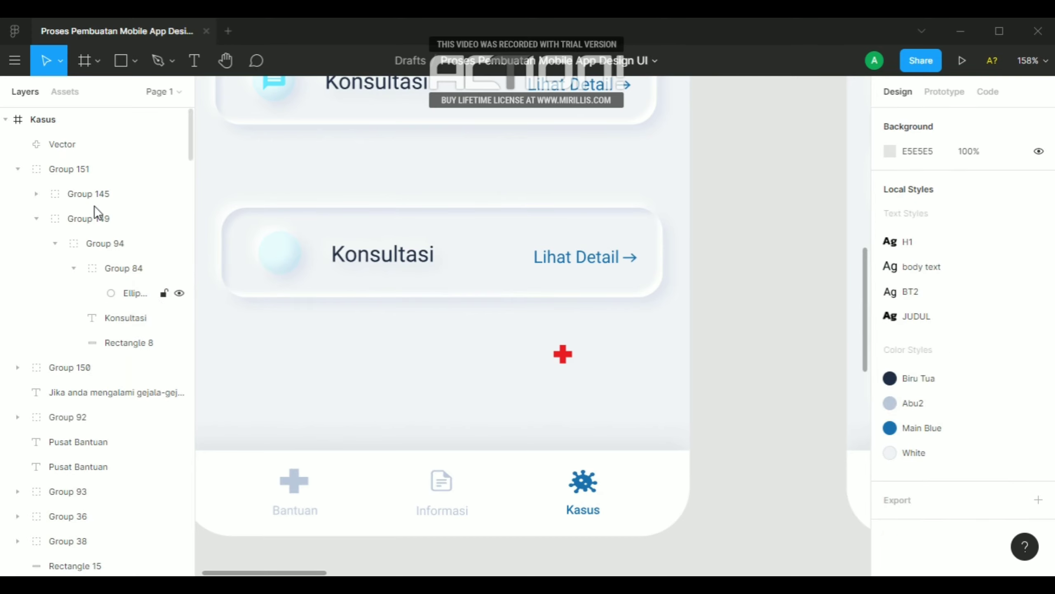
# Ungroup the lower card's nested groups, including the Lihat Detail link group, leaving the circle's group intact
pyautogui.click(76, 242)
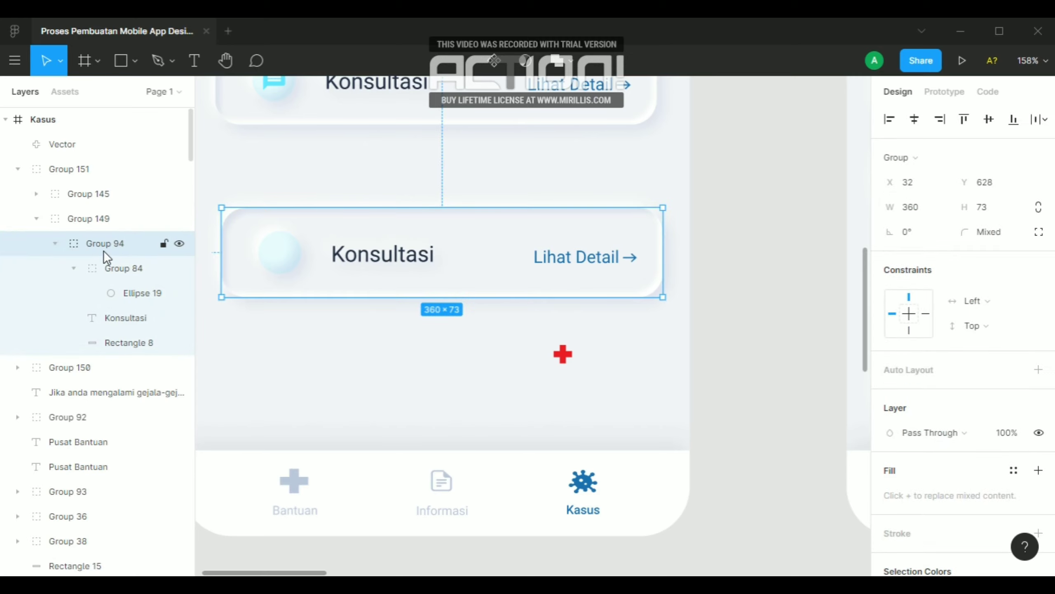
pyautogui.hotkey('ctrl', 'shift', 'g')
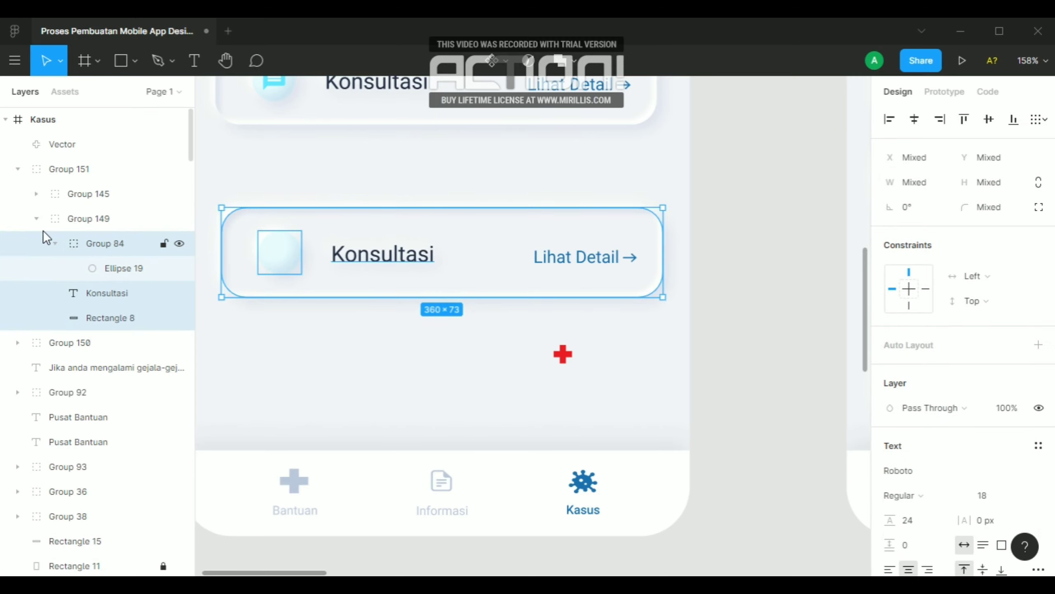
pyautogui.click(81, 221)
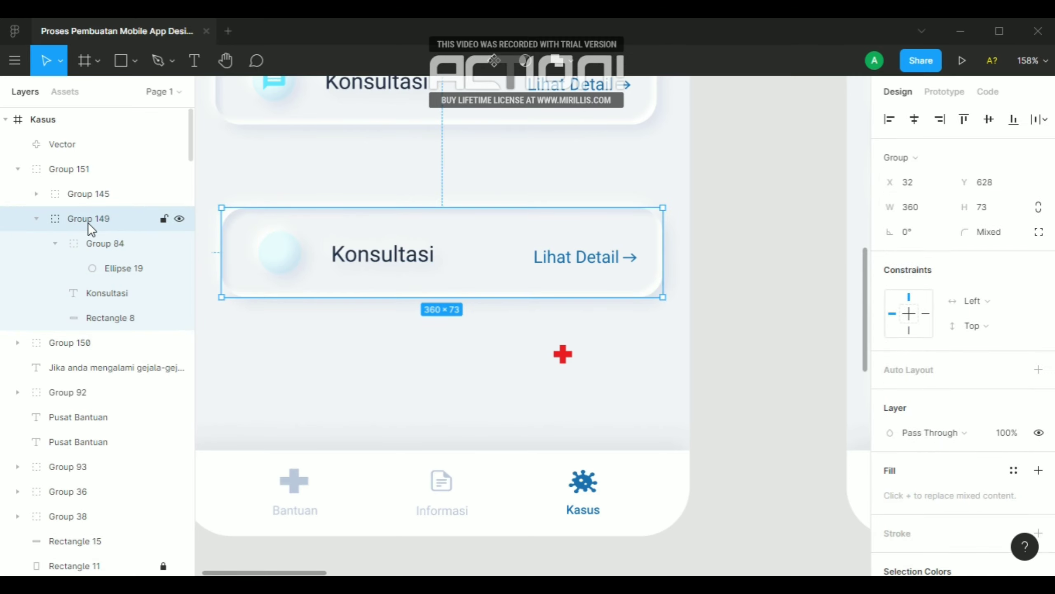
pyautogui.hotkey('ctrl', 'shift', 'g')
pyautogui.click(80, 196)
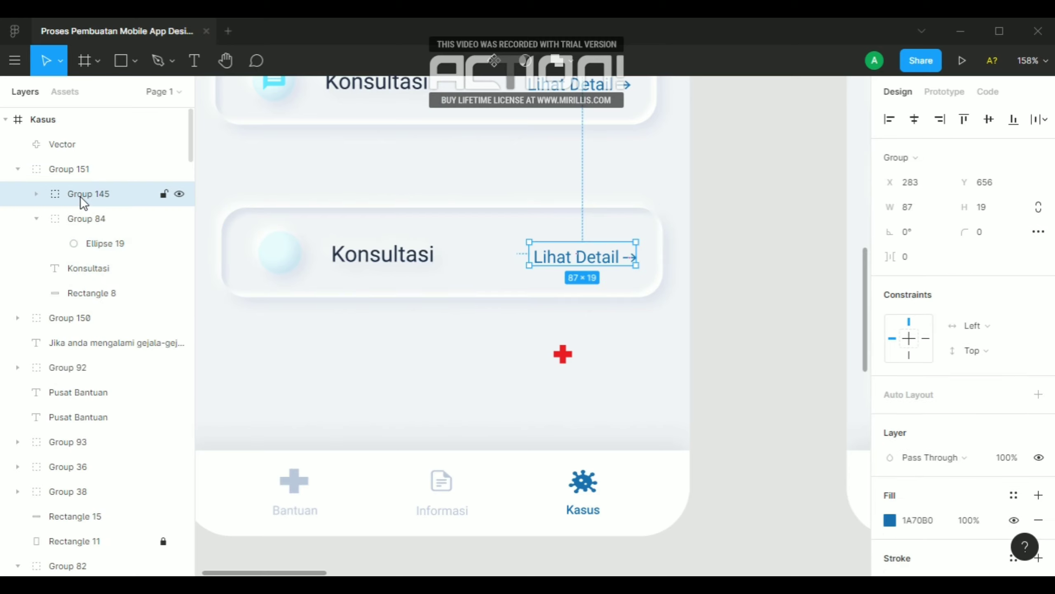
pyautogui.hotkey('ctrl', 'shift', 'g')
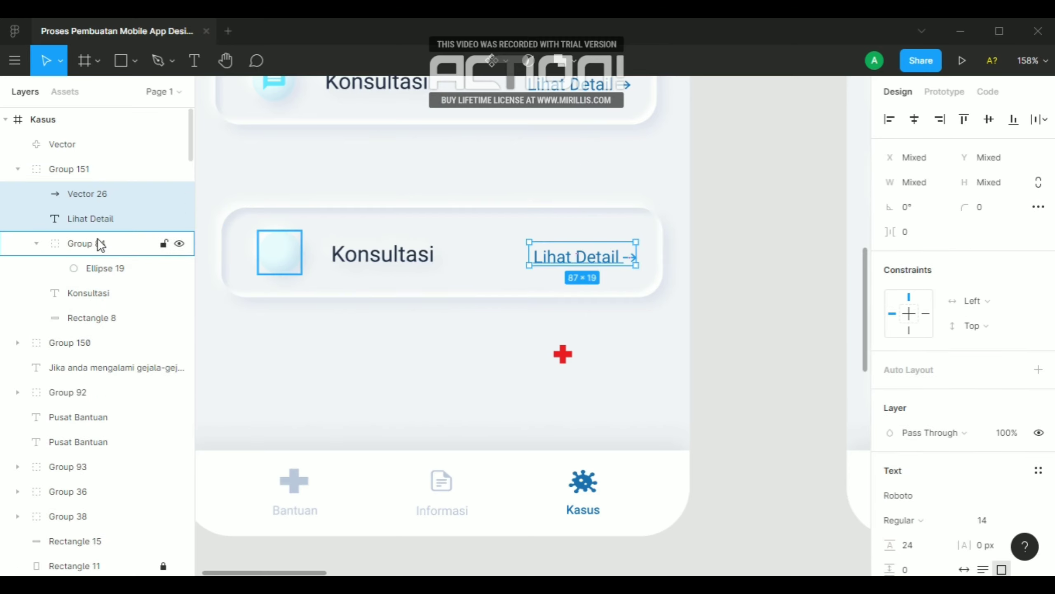
pyautogui.click(100, 244)
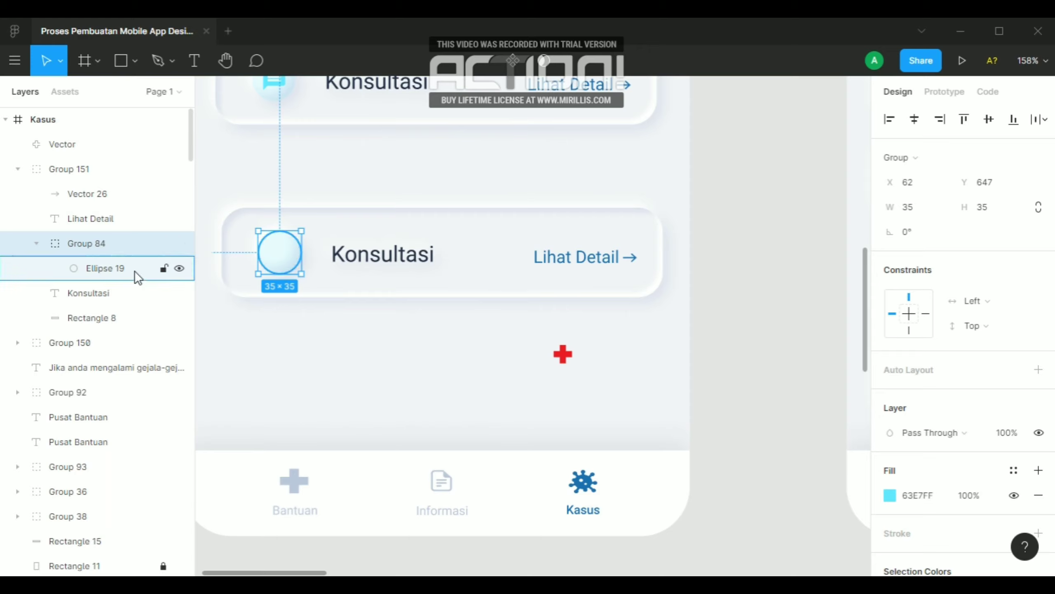
pyautogui.click(268, 355)
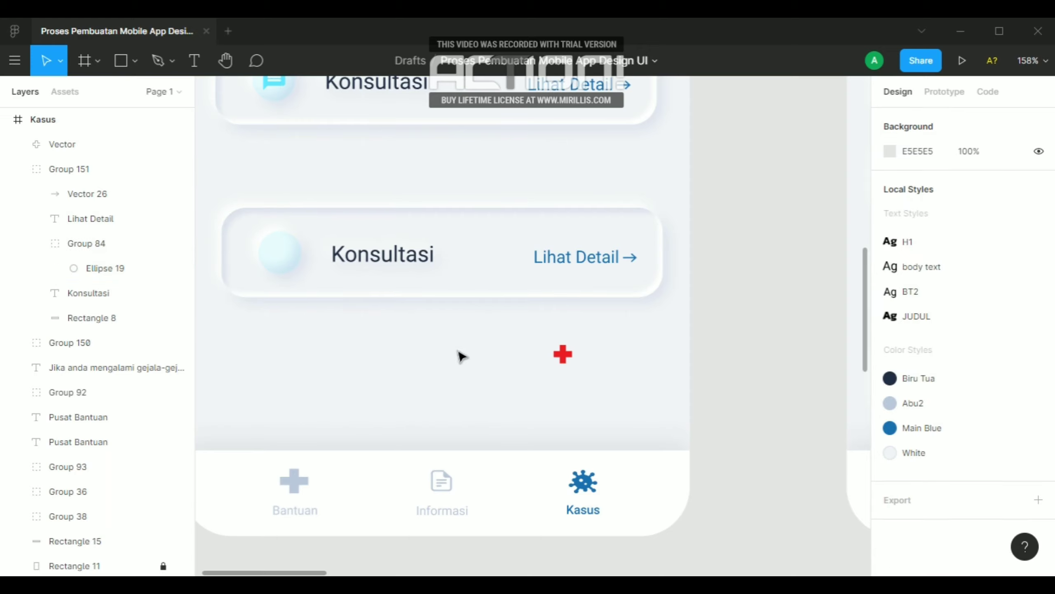
# Recolor the circle in the lower Konsultasi card with red EC1C24 sampled from the plus icon
pyautogui.click(289, 263)
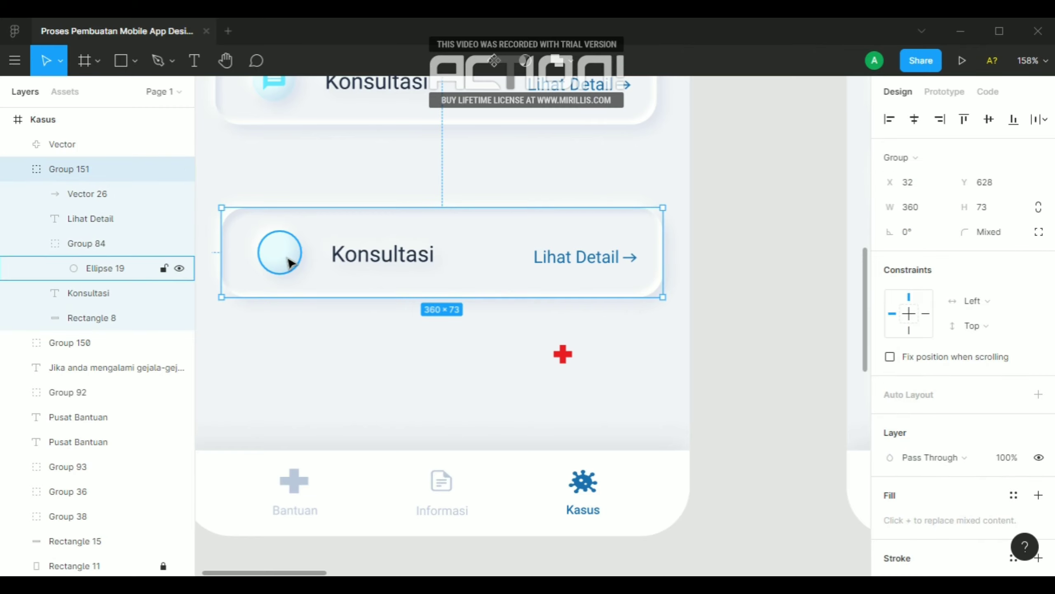
pyautogui.click(289, 263)
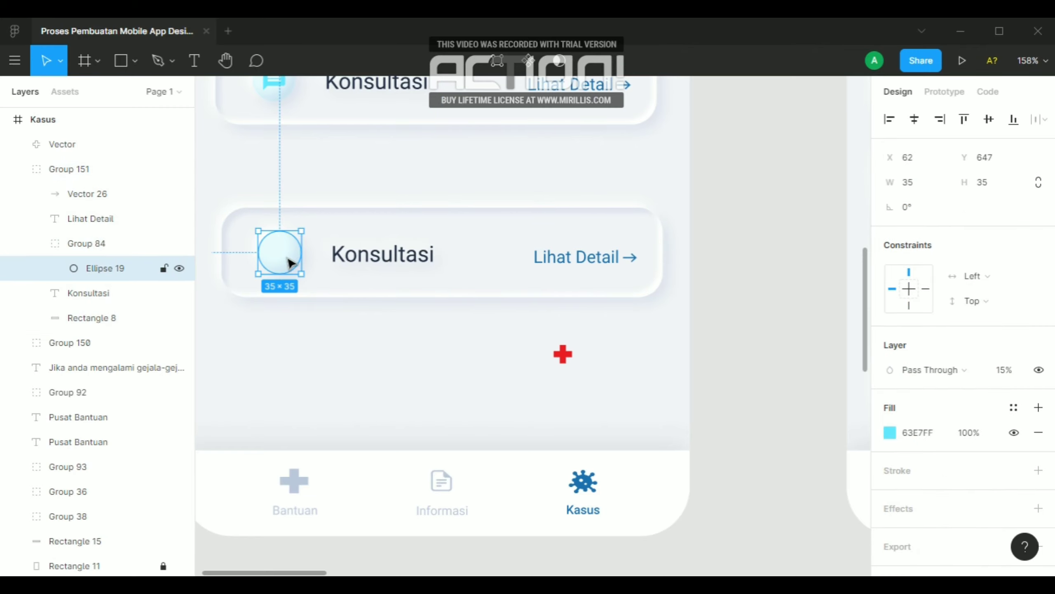
pyautogui.press('i')
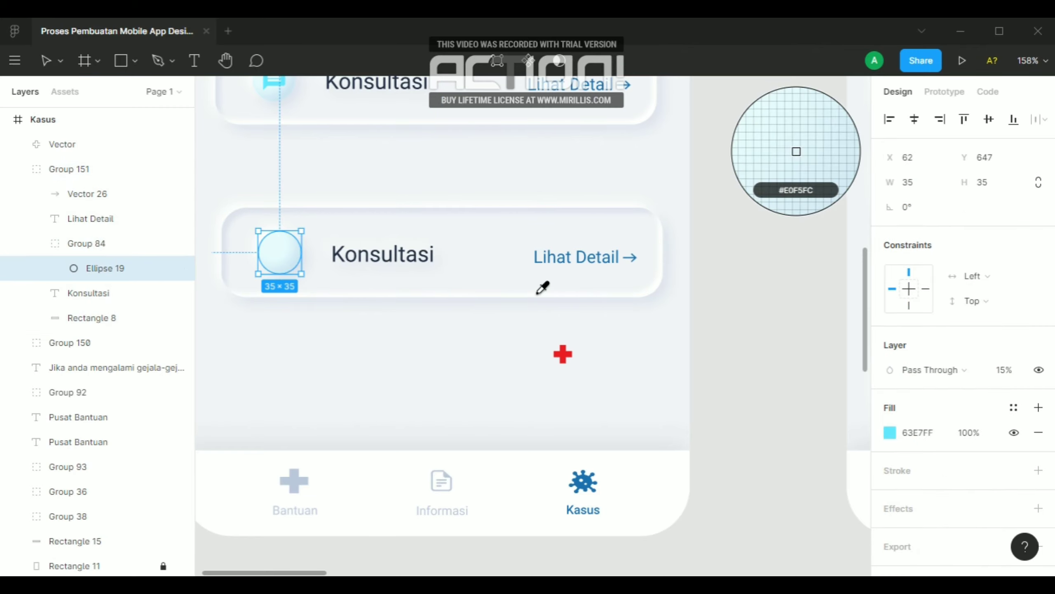
pyautogui.click(568, 346)
pyautogui.click(441, 356)
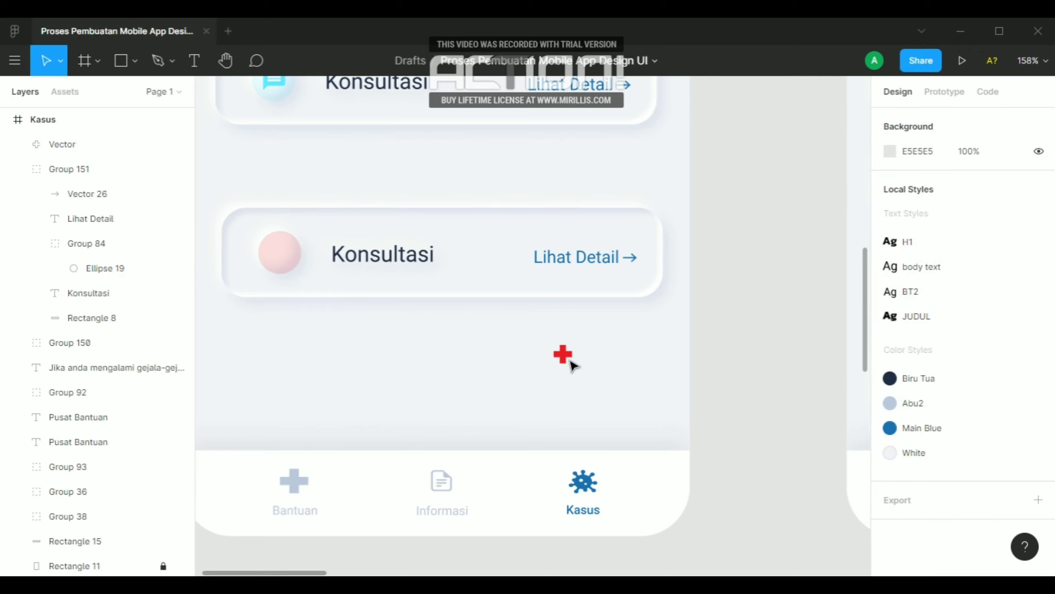
# Move the red plus icon onto the center of the lower card's circle, at X 72, Y 657
pyautogui.moveTo(565, 356); pyautogui.dragTo(277, 256)
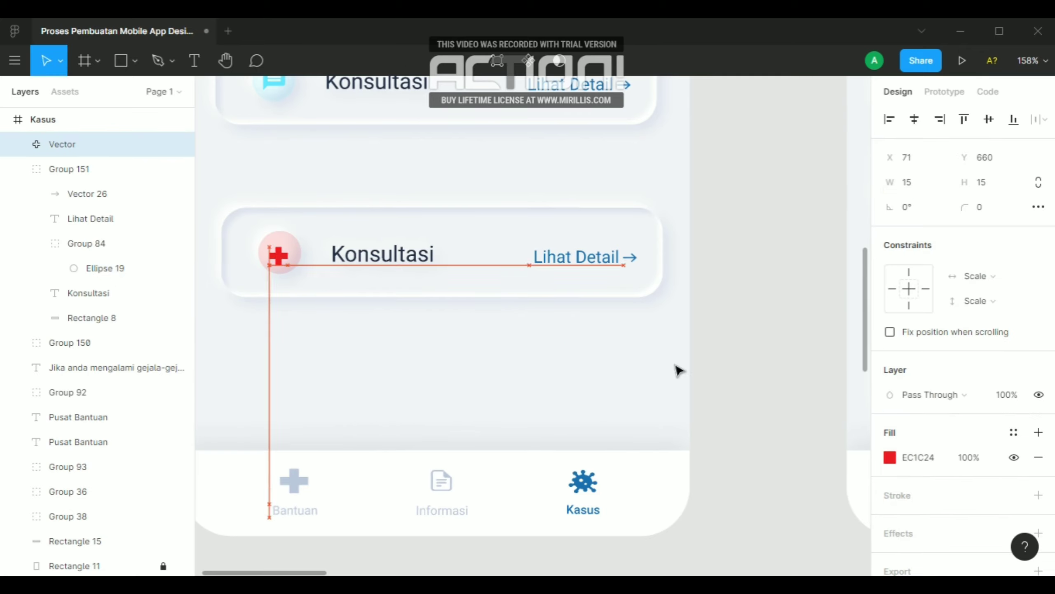
pyautogui.press('Left')
pyautogui.press('Left')
pyautogui.scroll(-1, 832, 419)
pyautogui.scroll(3, 449, 301)
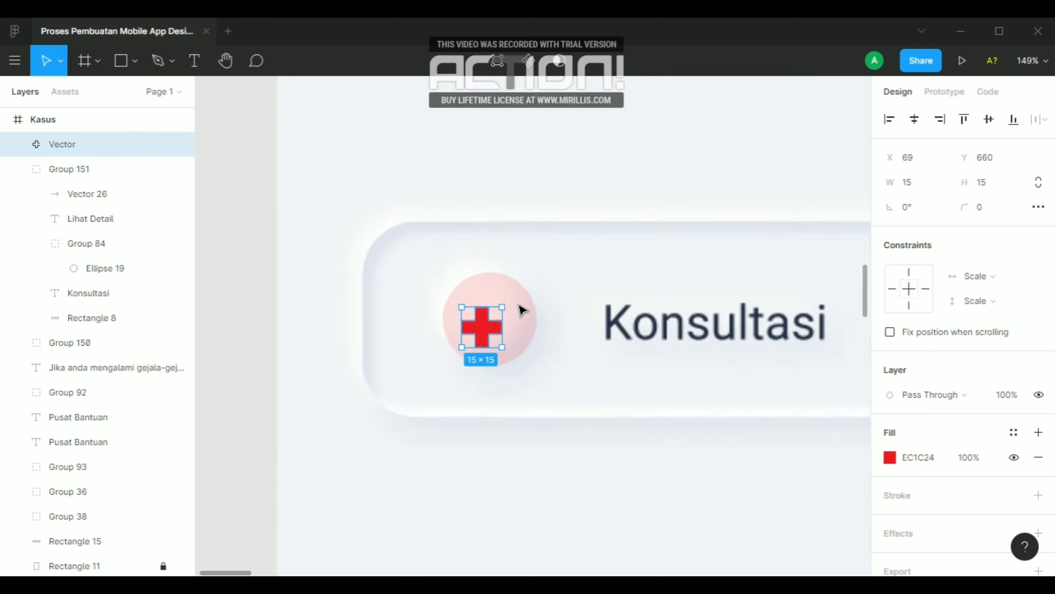
pyautogui.scroll(5, 482, 327)
pyautogui.moveTo(475, 337); pyautogui.dragTo(485, 328)
pyautogui.press('alt')
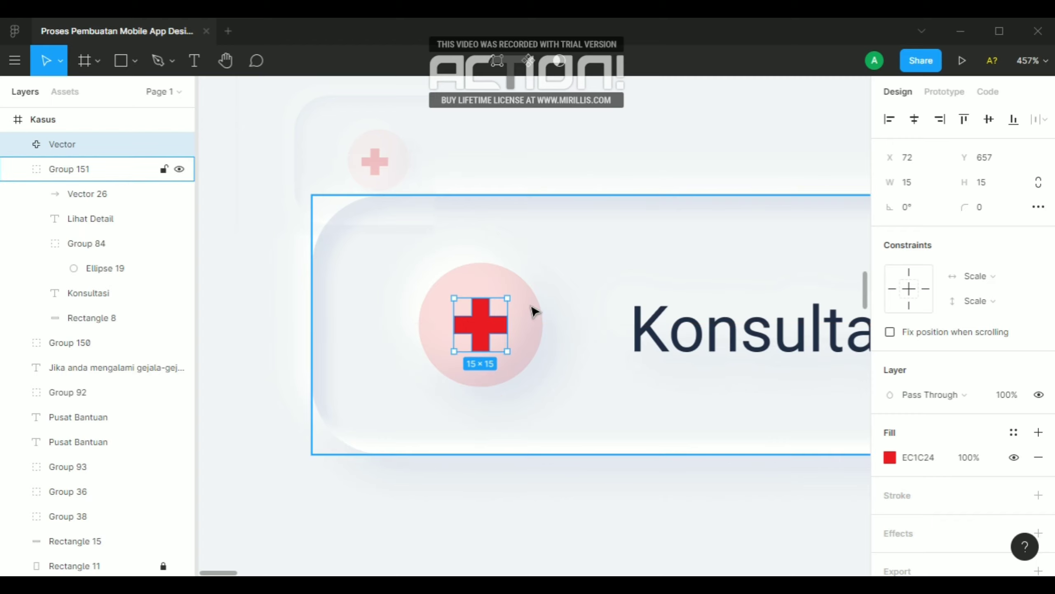
pyautogui.press('alt')
pyautogui.click(262, 278)
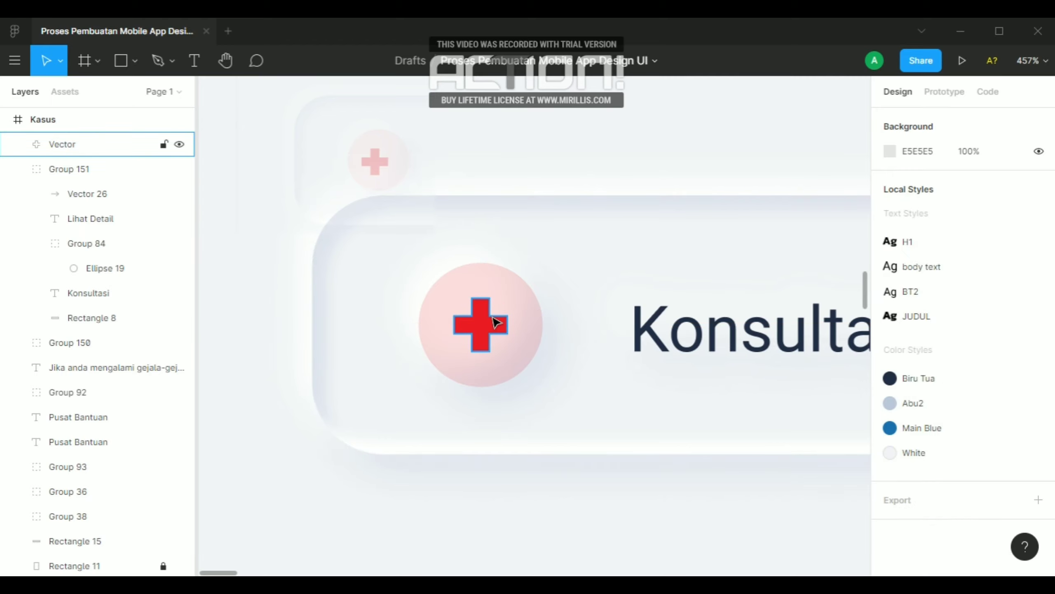
# Check the spacing between the red plus icon and the edges of its circle
pyautogui.click(500, 319)
pyautogui.scroll(-5, 500, 318)
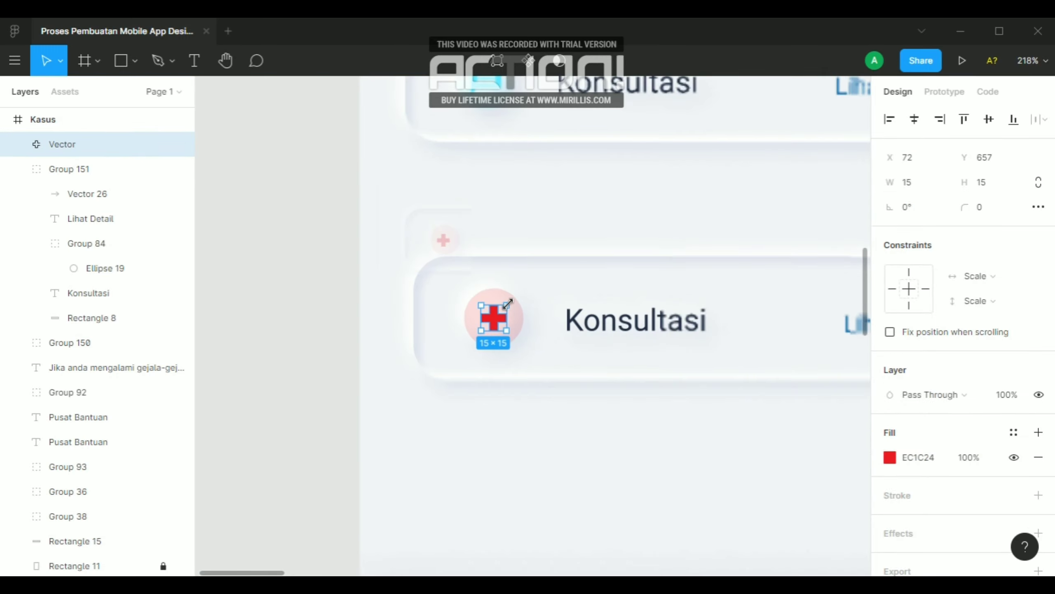
pyautogui.scroll(-3, 503, 273)
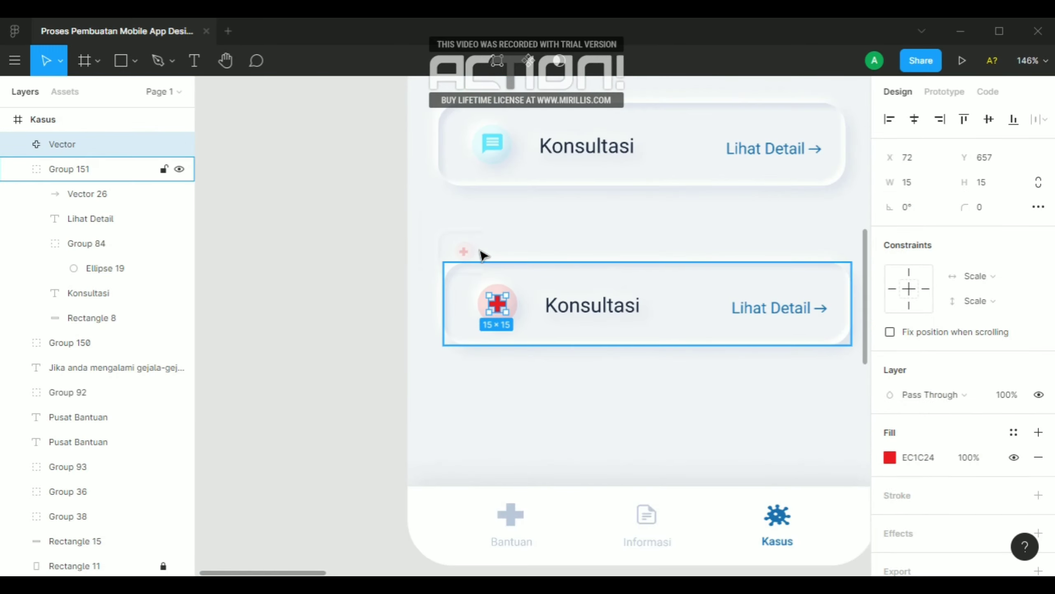
pyautogui.click(469, 251)
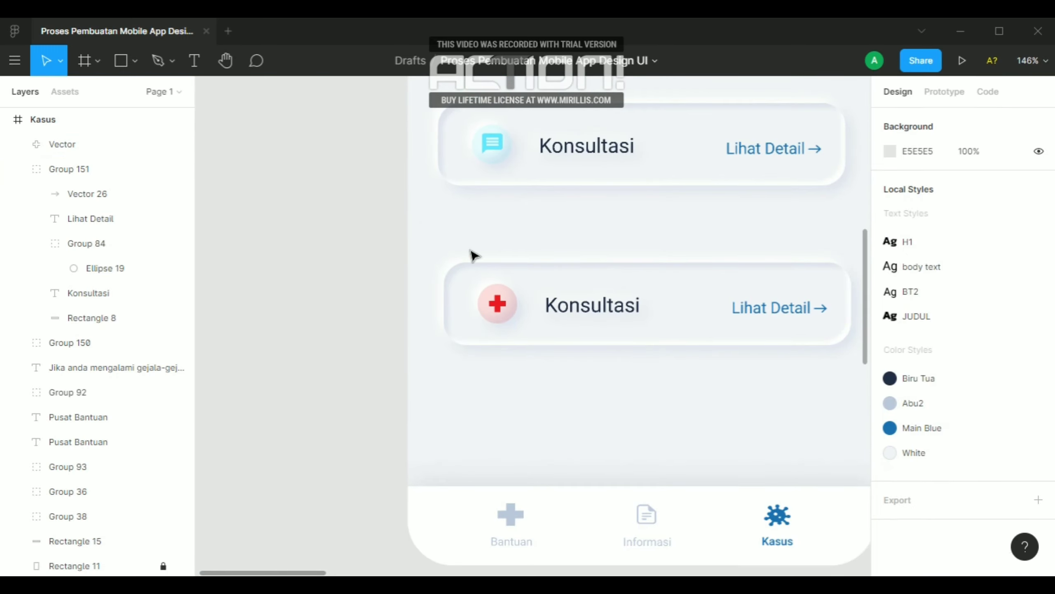
pyautogui.click(513, 307)
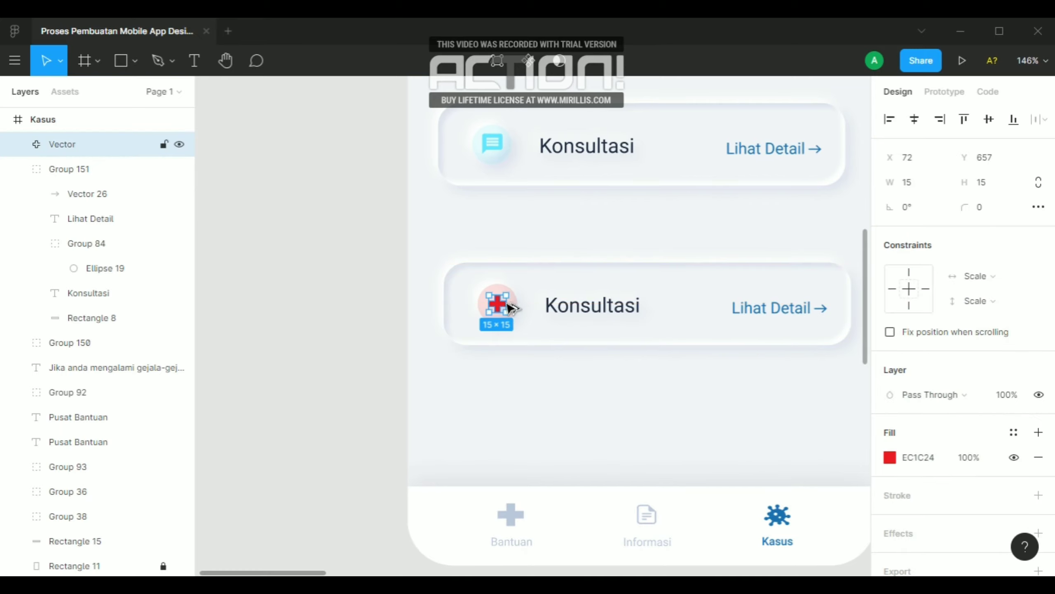
pyautogui.scroll(10, 512, 307)
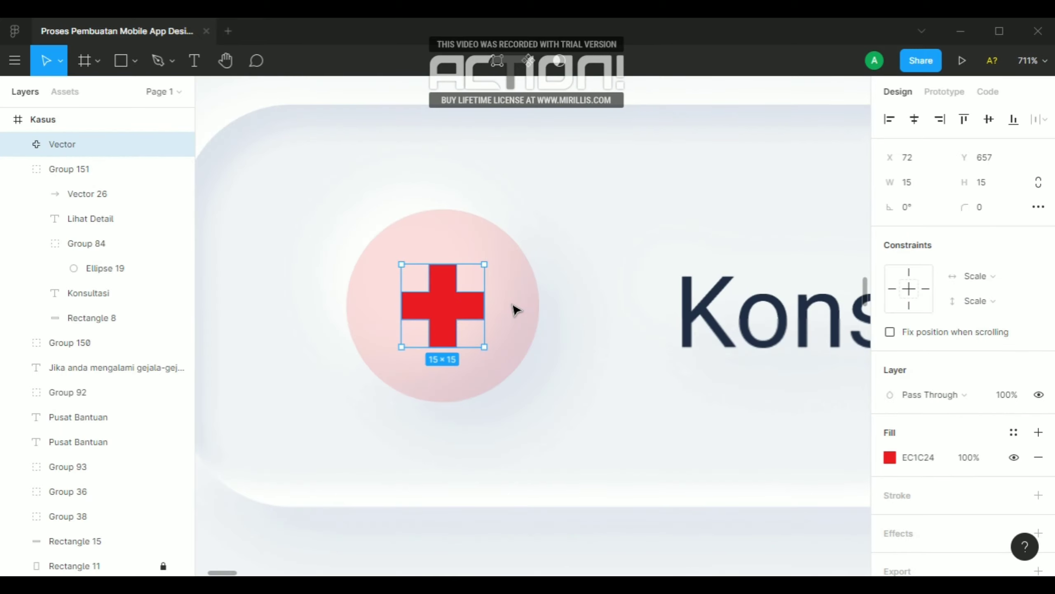
pyautogui.press('alt')
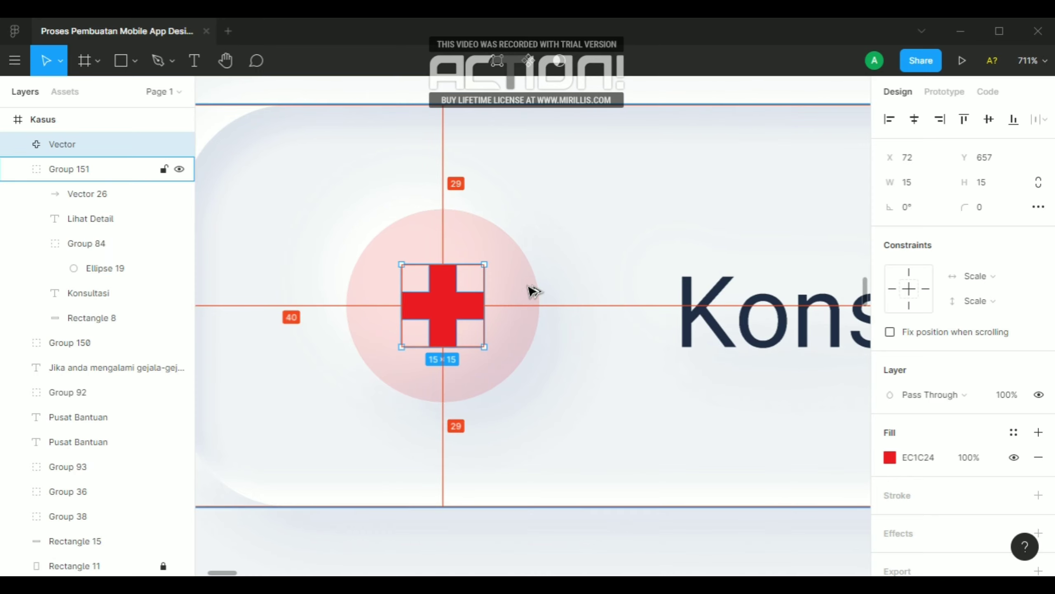
pyautogui.click(532, 291)
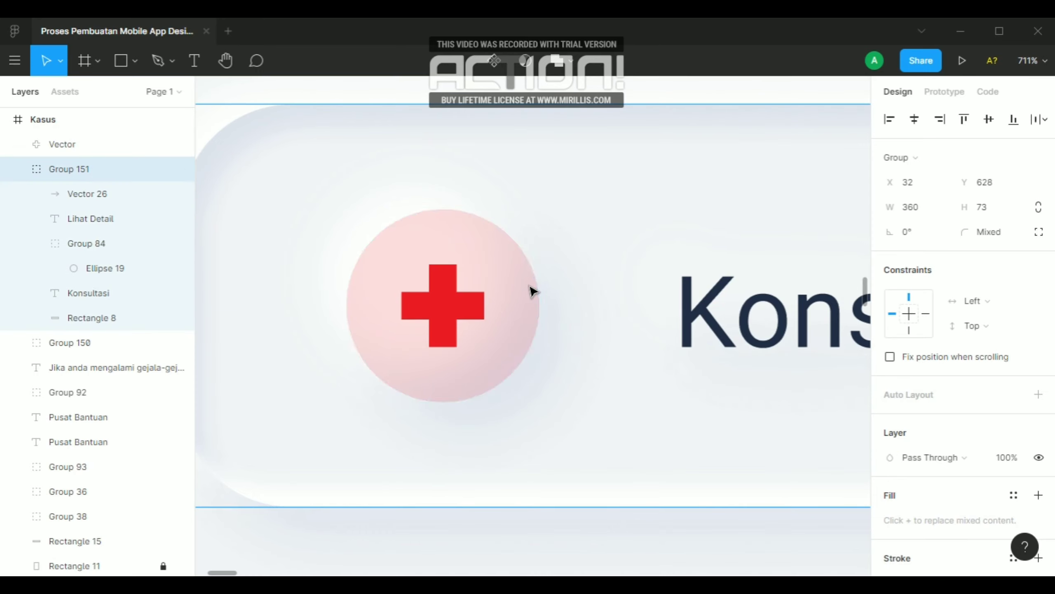
pyautogui.click(501, 299)
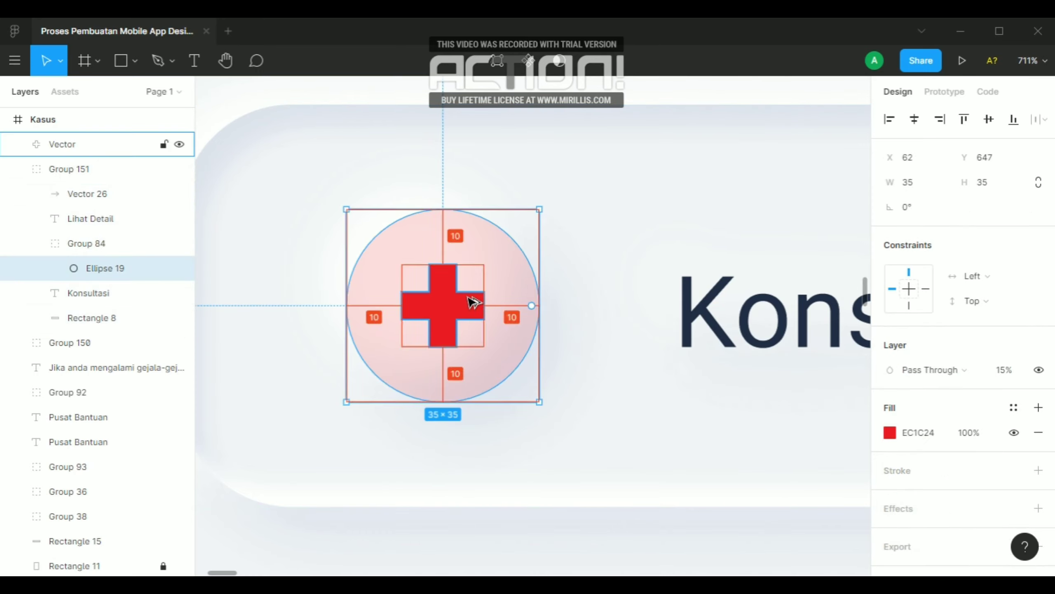
pyautogui.scroll(-5, 472, 301)
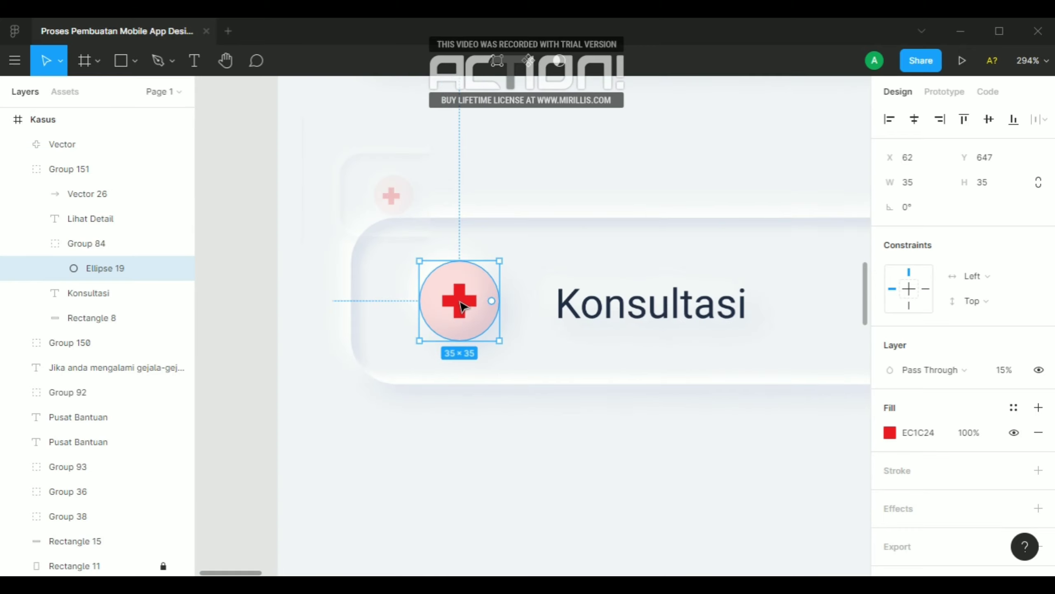
pyautogui.scroll(-3, 458, 303)
pyautogui.click(320, 288)
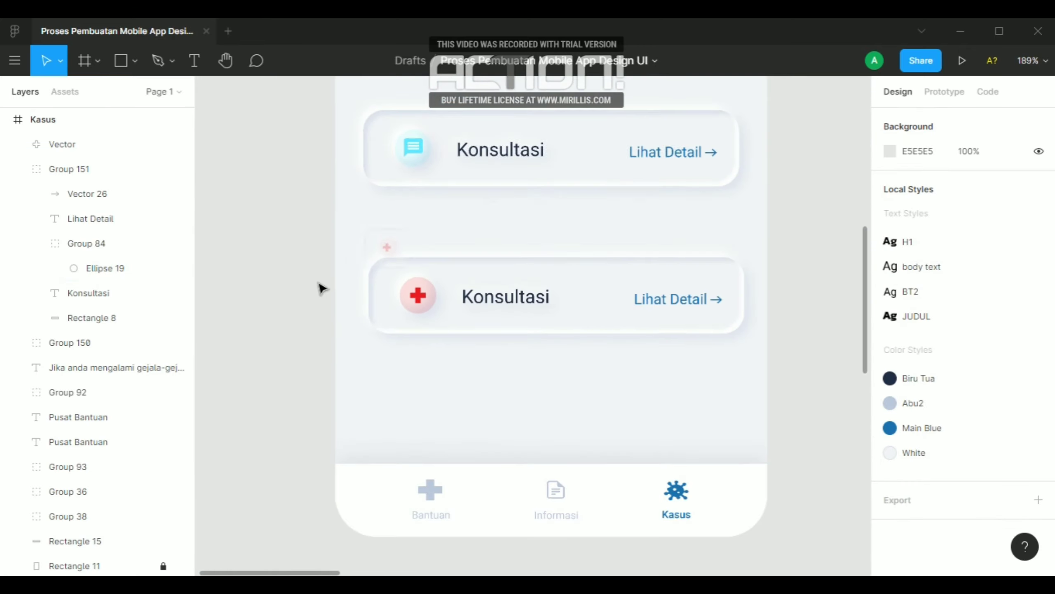
# Change the lower card's title text to "RS Rujukan Sumut"
pyautogui.scroll(-1, 548, 285)
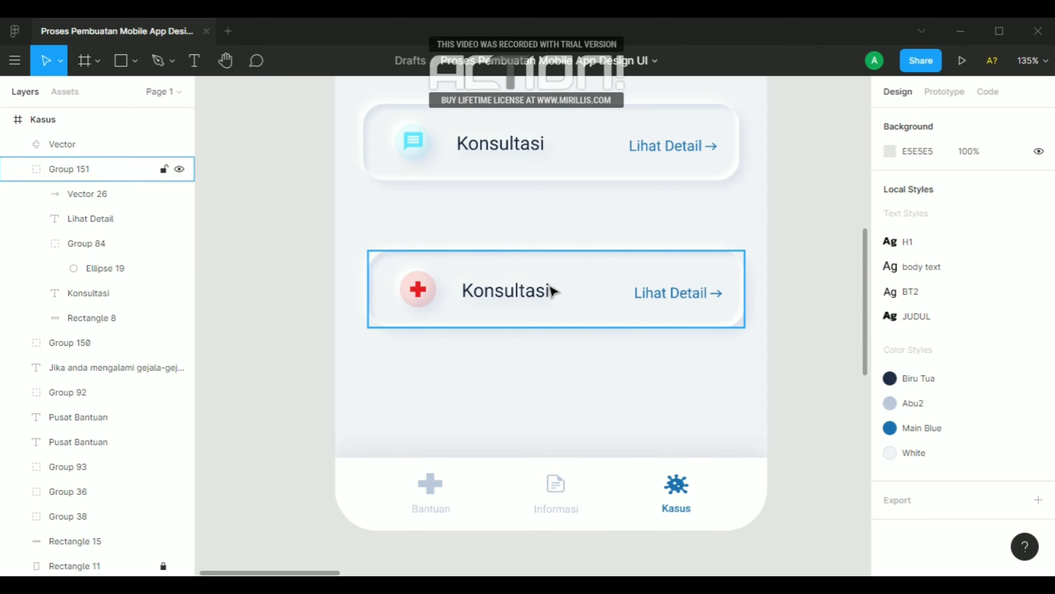
pyautogui.doubleClick(529, 291)
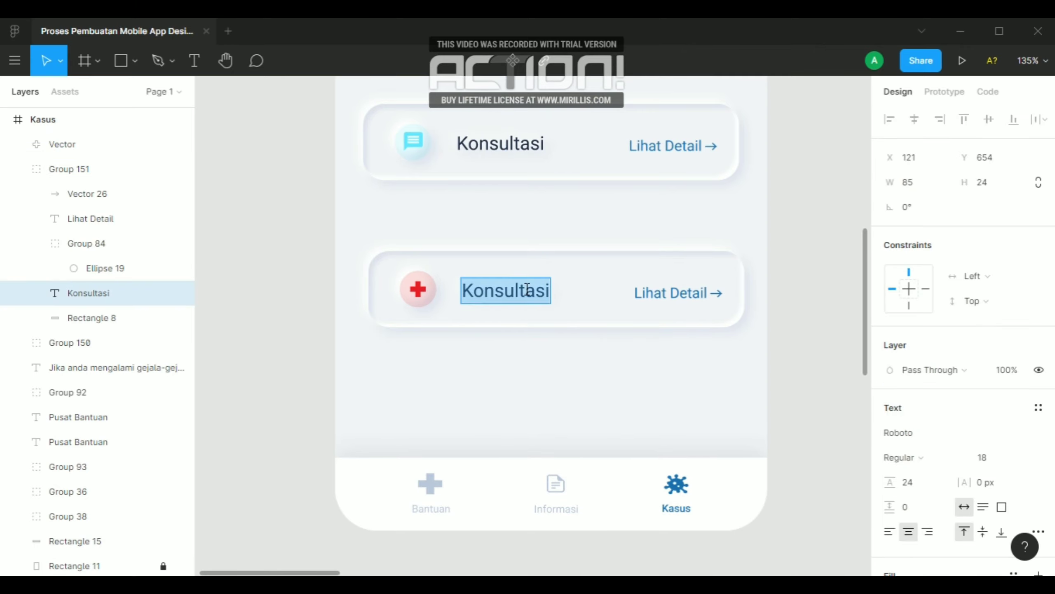
pyautogui.write('R')
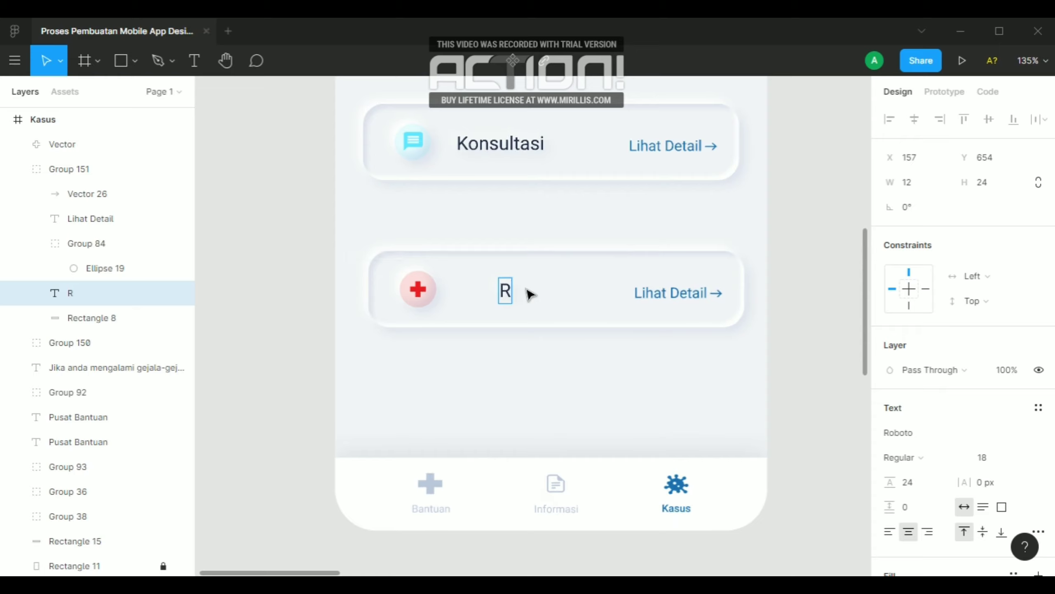
pyautogui.write('S')
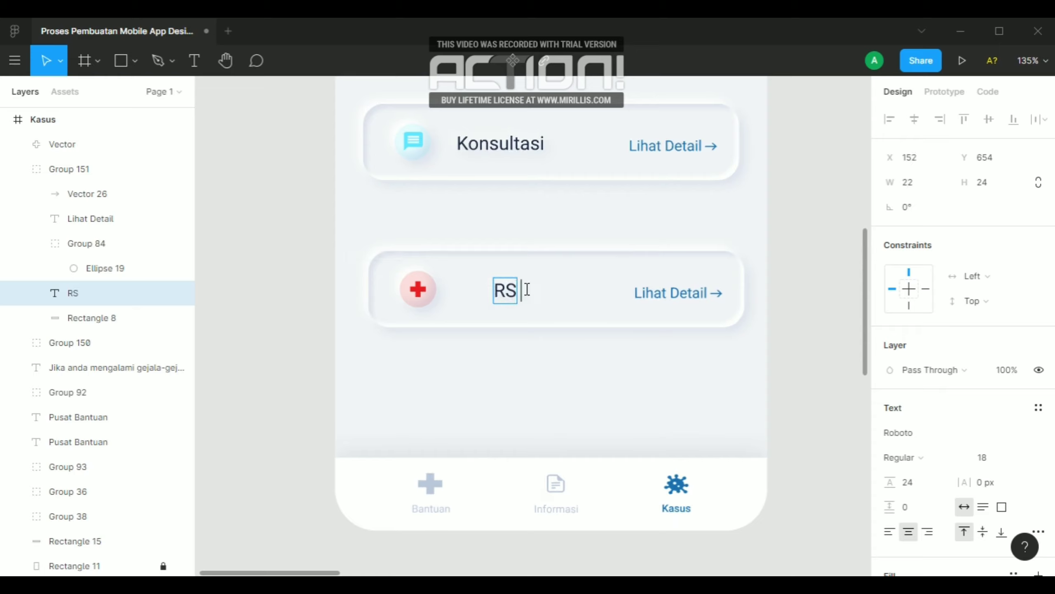
pyautogui.write(' Rujukan')
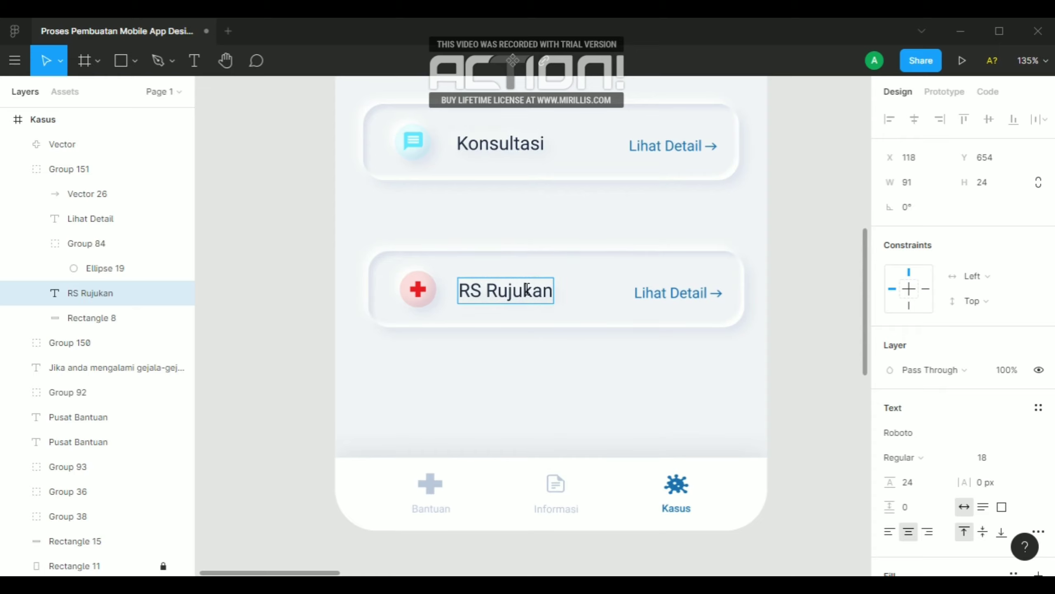
pyautogui.write(' S')
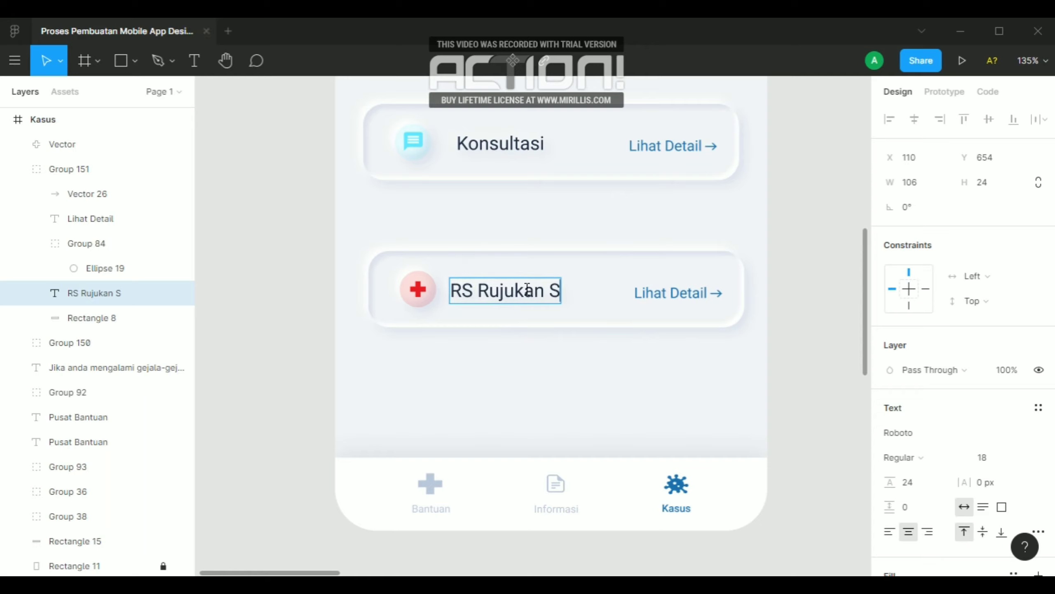
pyautogui.write('umut')
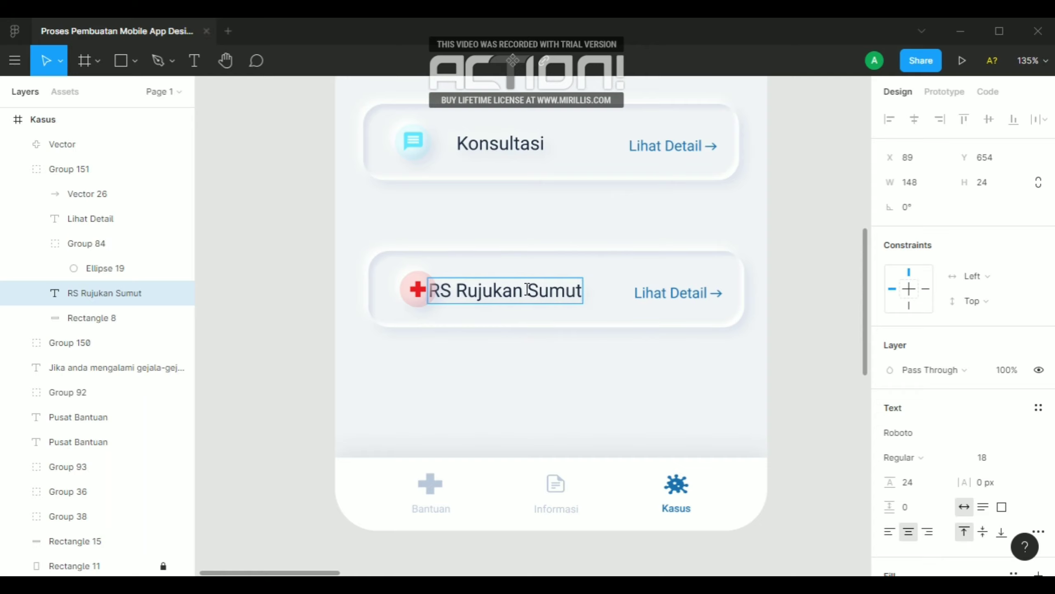
# Set the "RS Rujukan Sumut" title's font size to 16 and move it clear of the icon circle, at X 116
pyautogui.press('Escape')
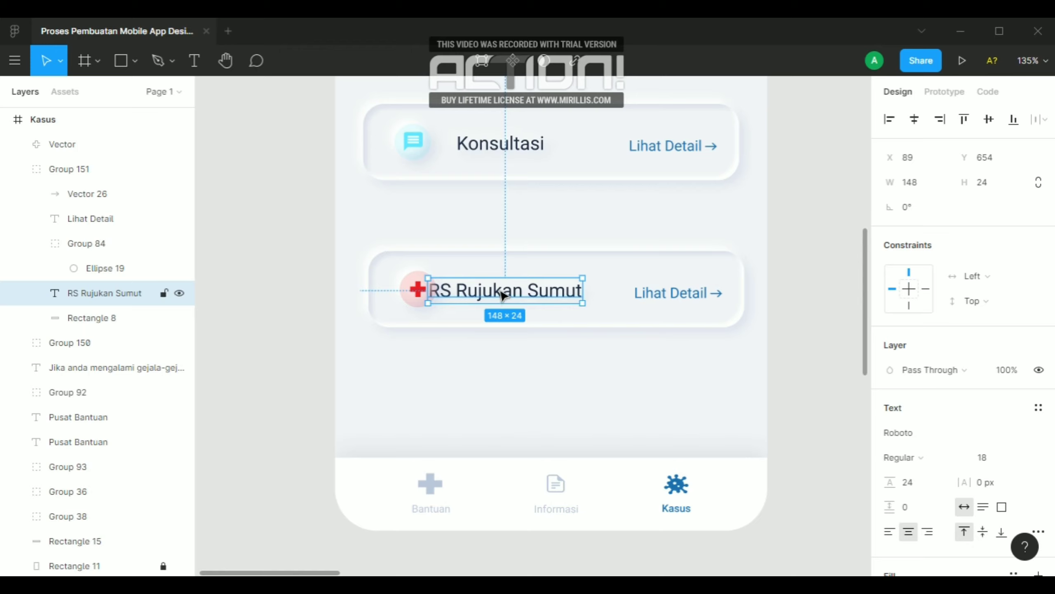
pyautogui.moveTo(500, 295); pyautogui.dragTo(524, 292)
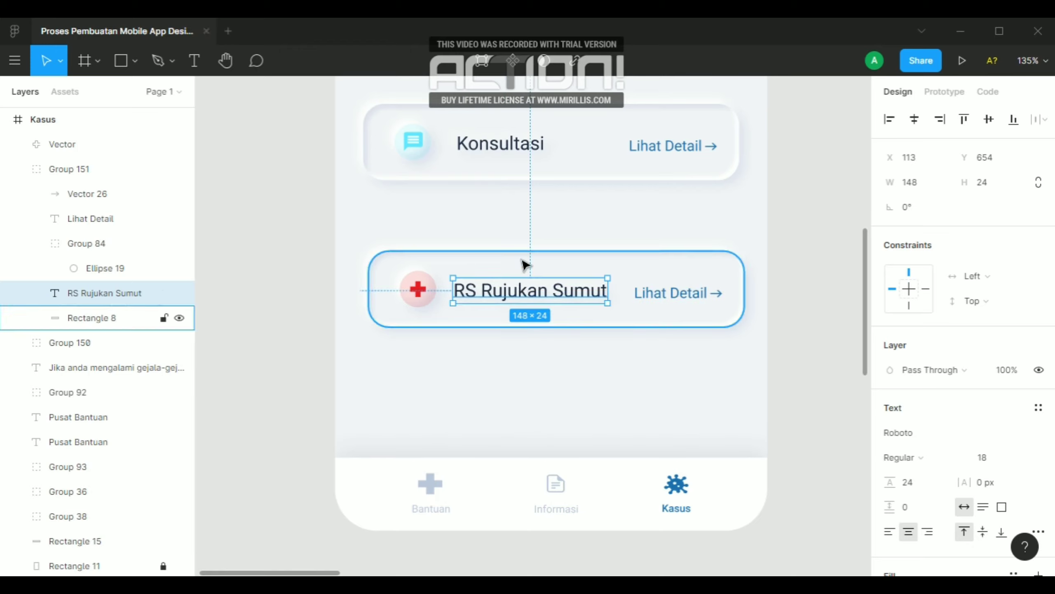
pyautogui.scroll(-1, 790, 333)
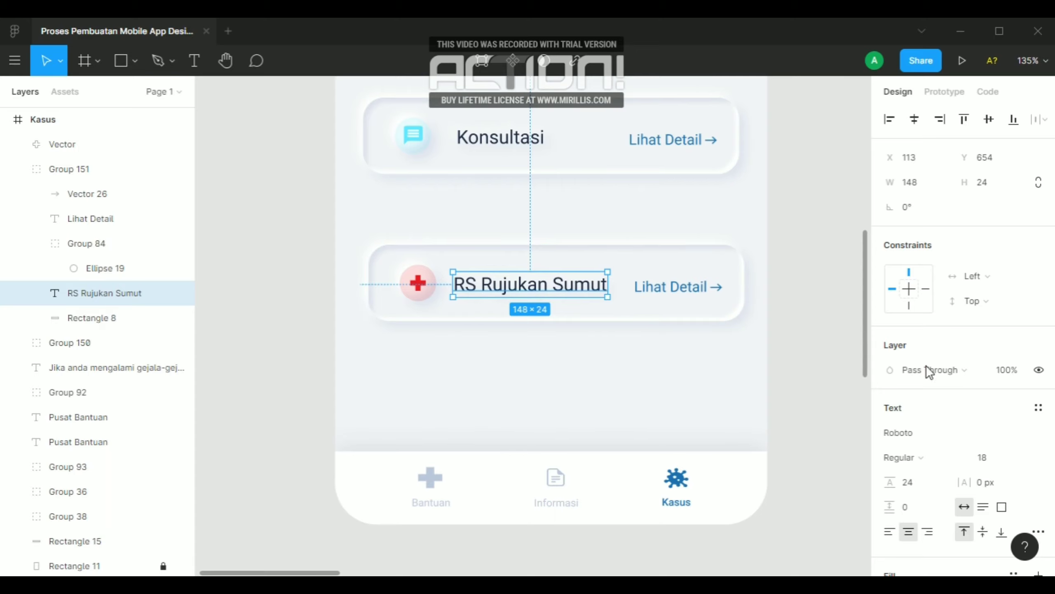
pyautogui.click(997, 465)
pyautogui.write('1')
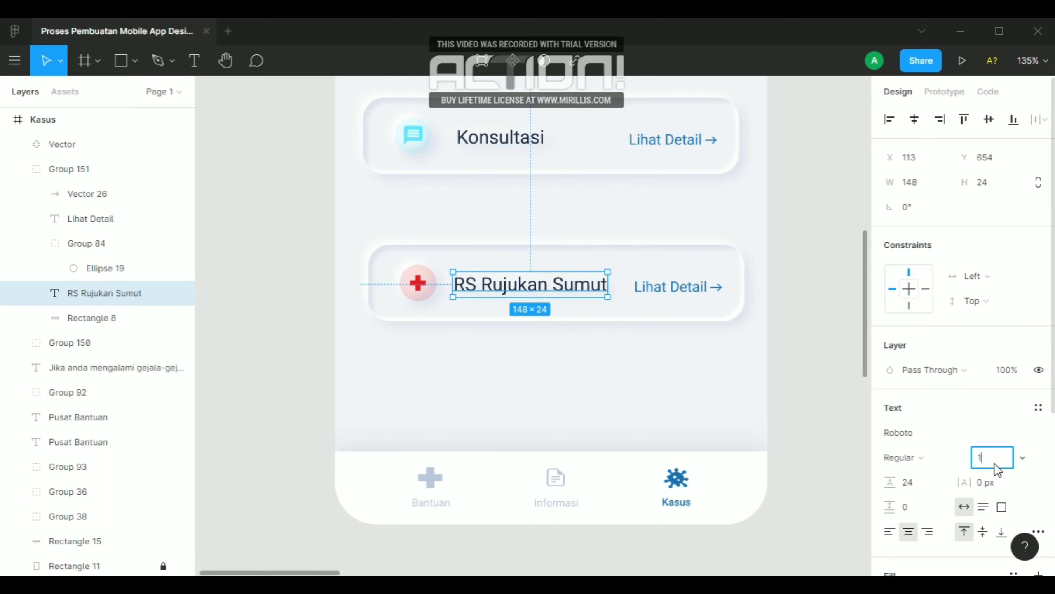
pyautogui.write('6')
pyautogui.press('Return')
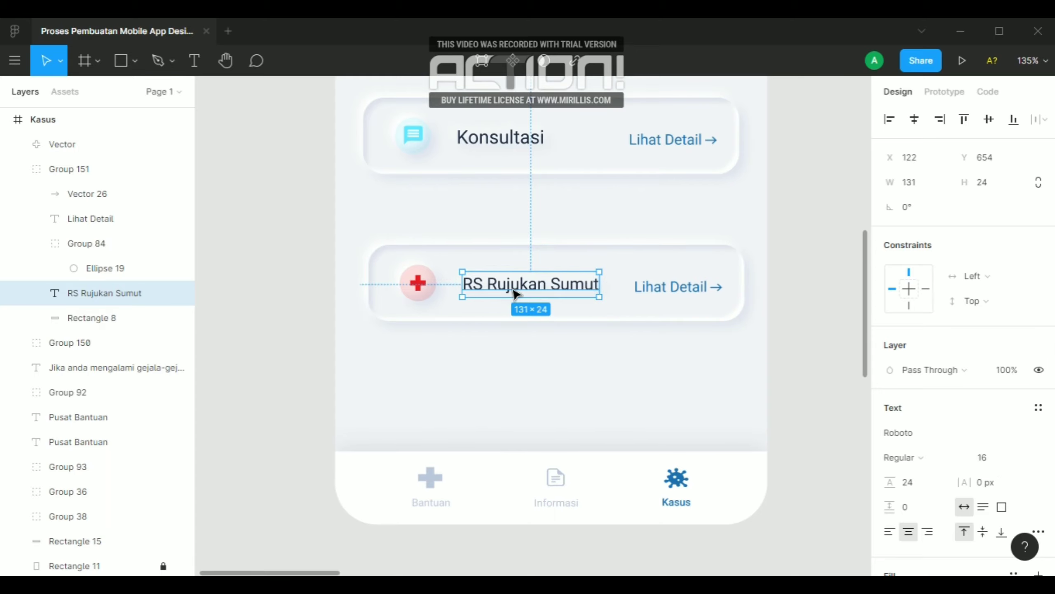
pyautogui.moveTo(513, 291); pyautogui.dragTo(507, 292)
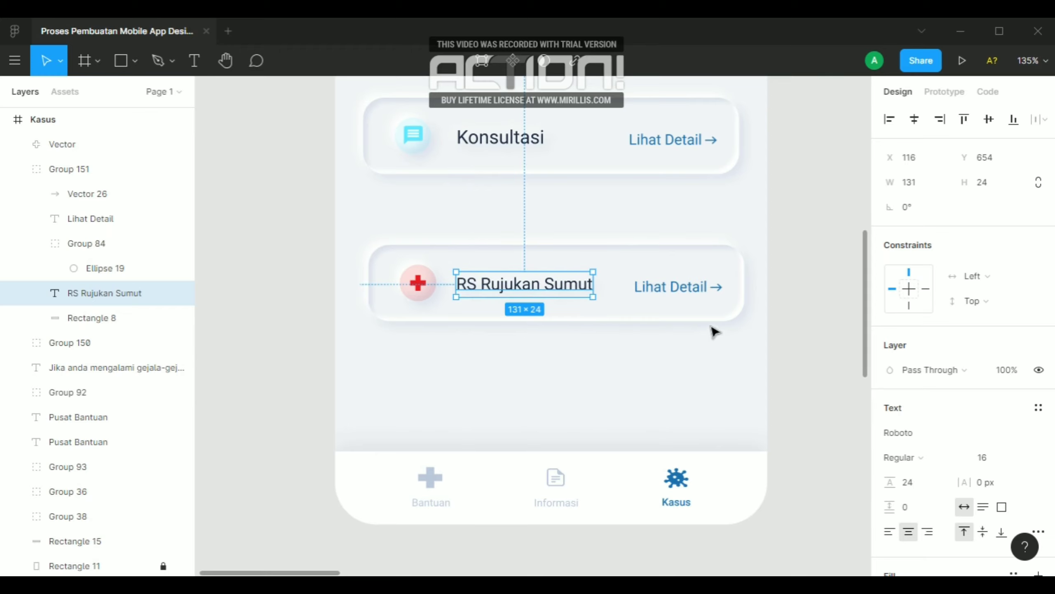
# Compare the spacing around the "RS Rujukan Sumut" title with that around the "Konsultasi" title within their cards
pyautogui.press('alt')
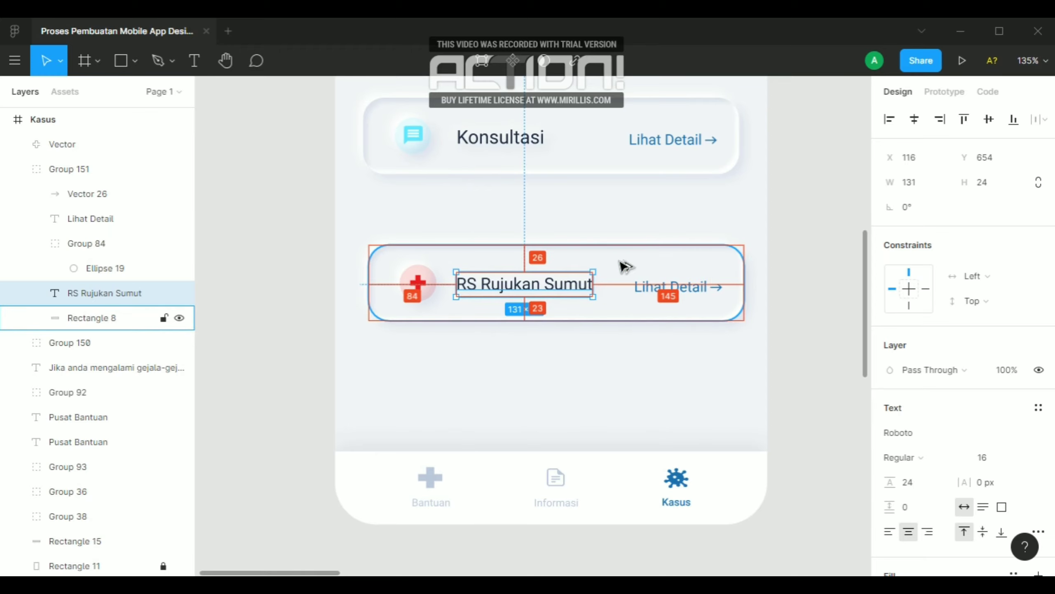
pyautogui.click(535, 146)
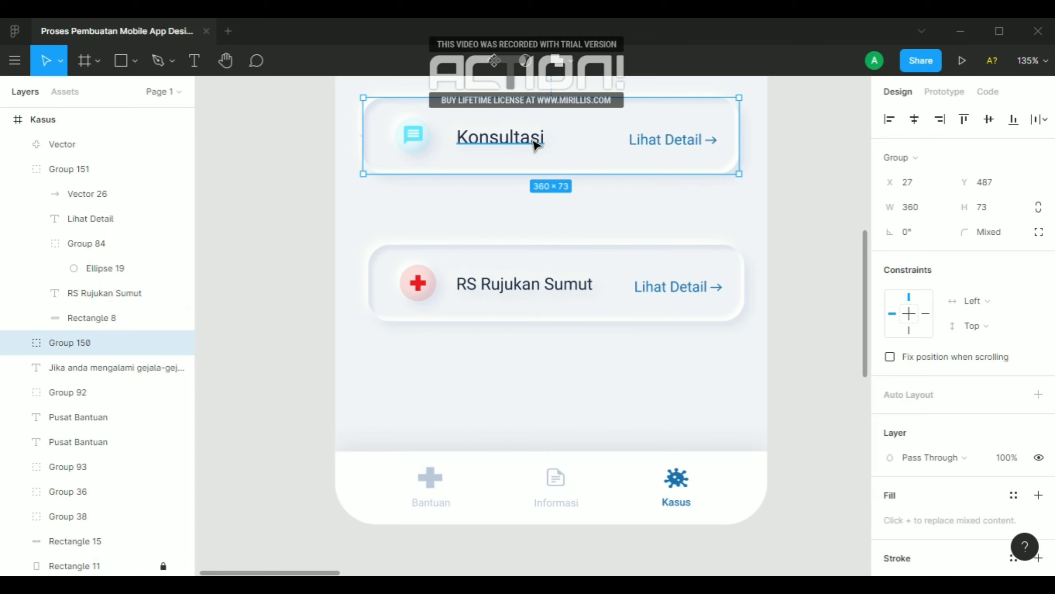
pyautogui.doubleClick(535, 146)
pyautogui.press('alt')
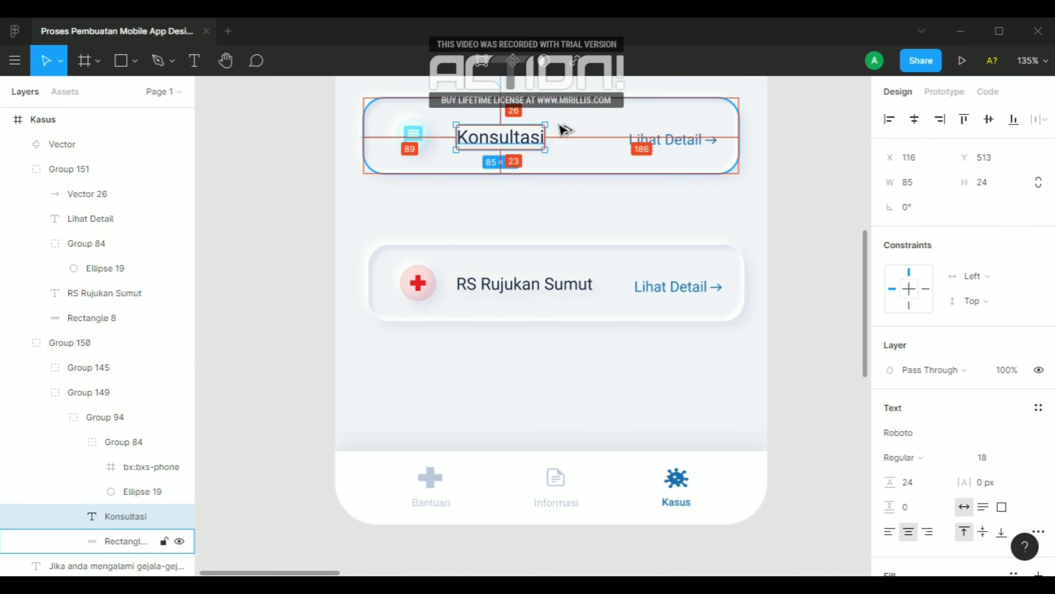
pyautogui.click(794, 240)
# Tidy up the Hotline, Konsultasi and RS Rujukan Sumut cards so that they are evenly spaced vertically
pyautogui.scroll(-5, 794, 240)
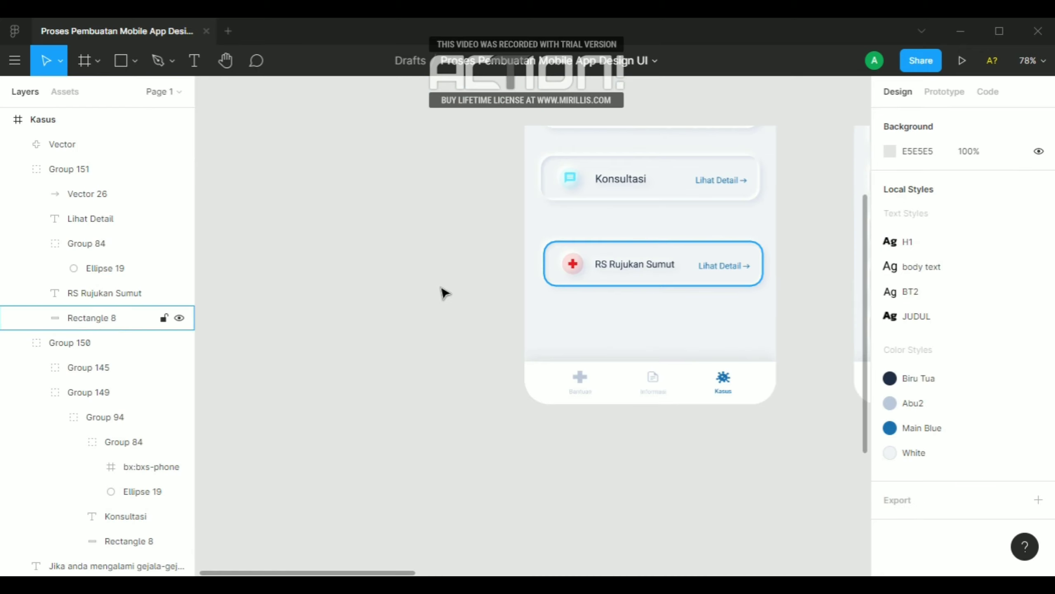
pyautogui.scroll(-1, 605, 288)
pyautogui.scroll(-1, 200, 306)
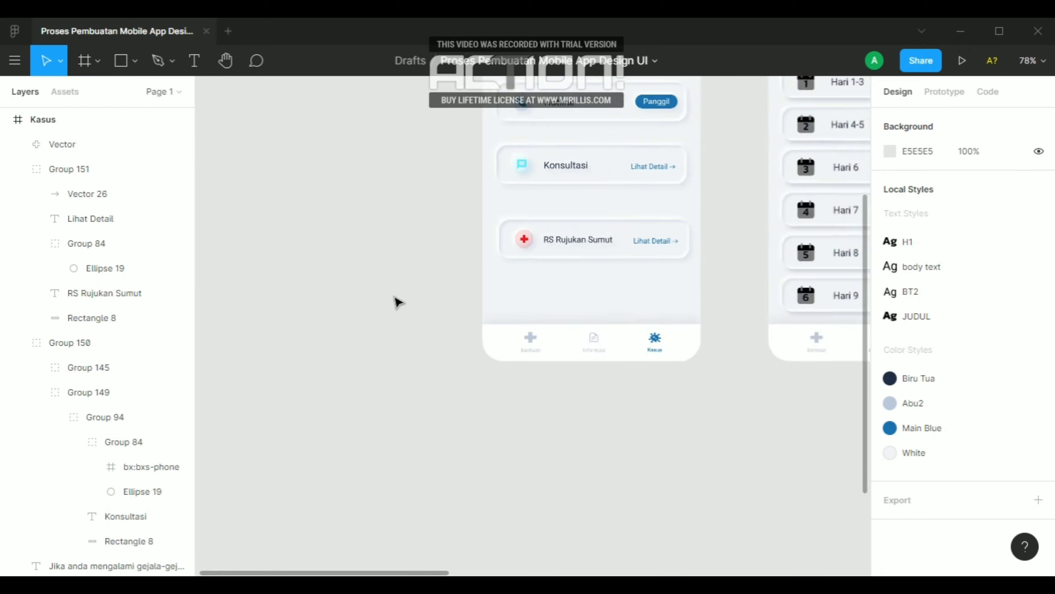
pyautogui.scroll(-1, 382, 300)
pyautogui.scroll(4, 524, 281)
pyautogui.scroll(2, 525, 287)
pyautogui.scroll(-2, 524, 301)
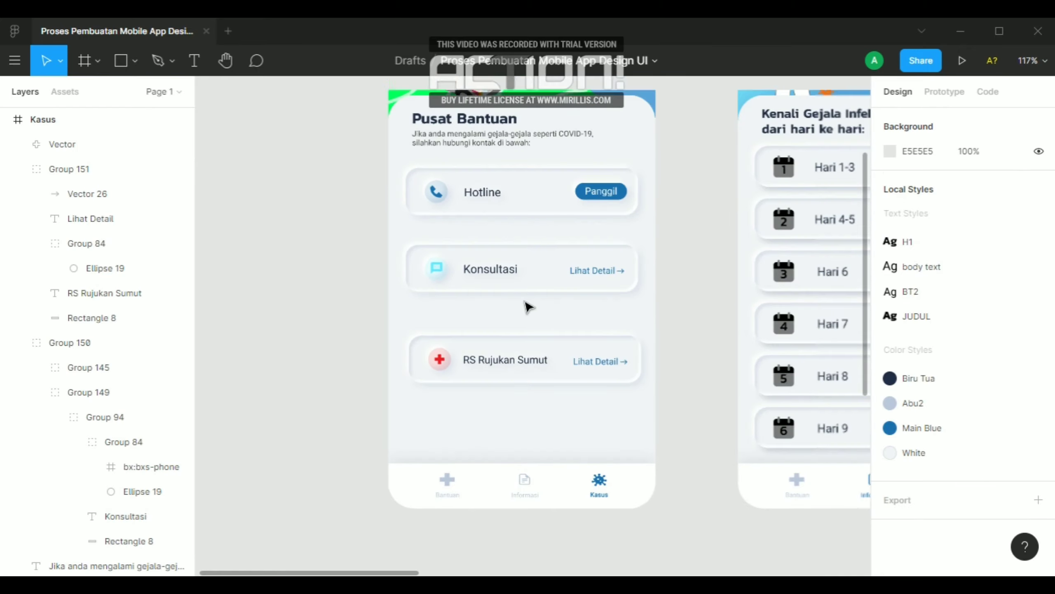
pyautogui.moveTo(536, 398); pyautogui.dragTo(525, 154)
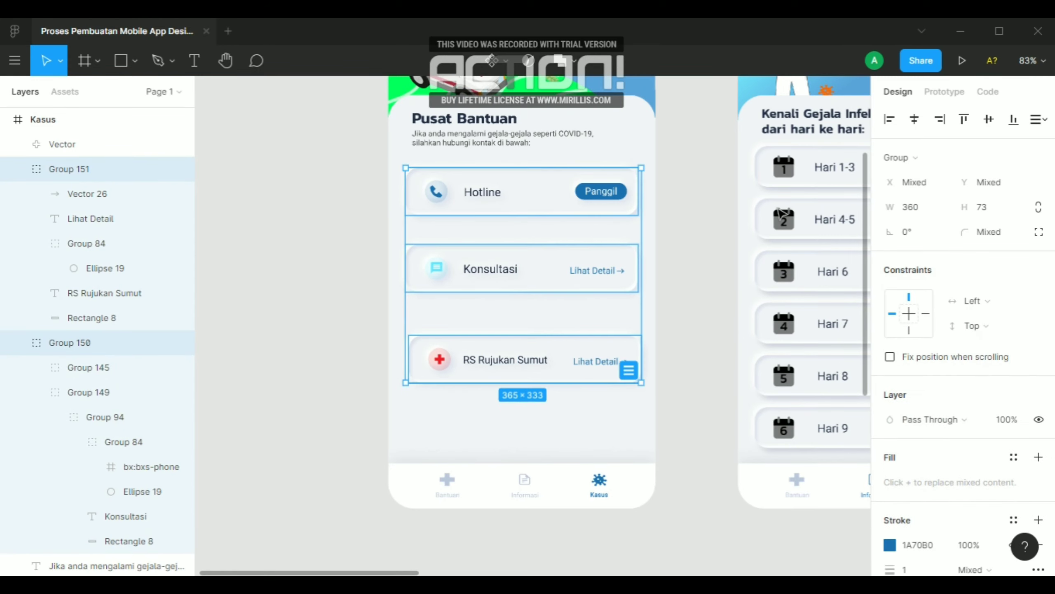
pyautogui.click(1038, 119)
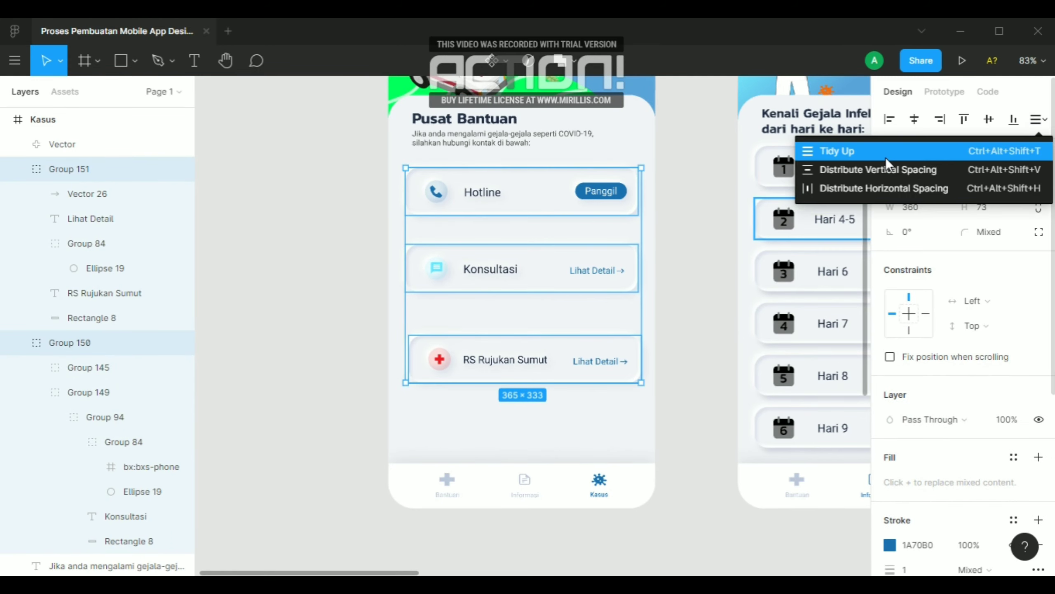
pyautogui.click(886, 156)
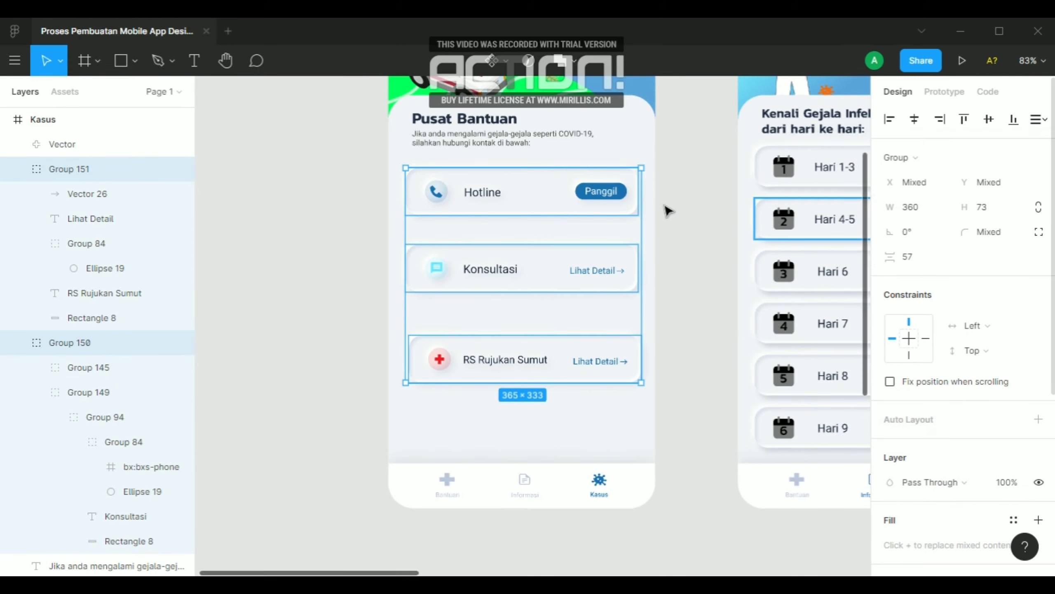
# Try a vertical spacing of 25 between the three cards and undo it
pyautogui.click(919, 258)
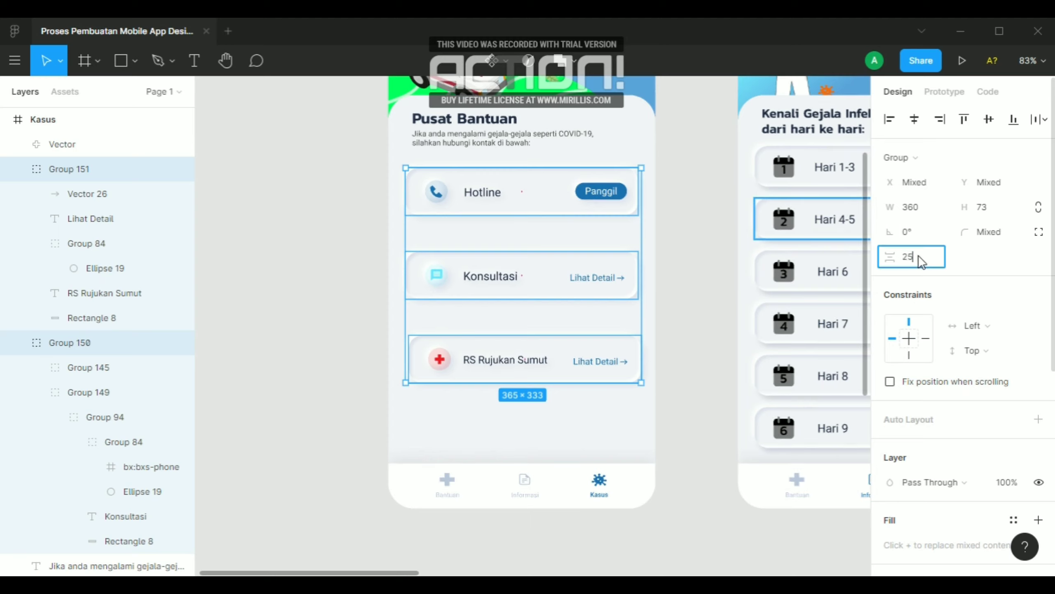
pyautogui.write('25')
pyautogui.press('Return')
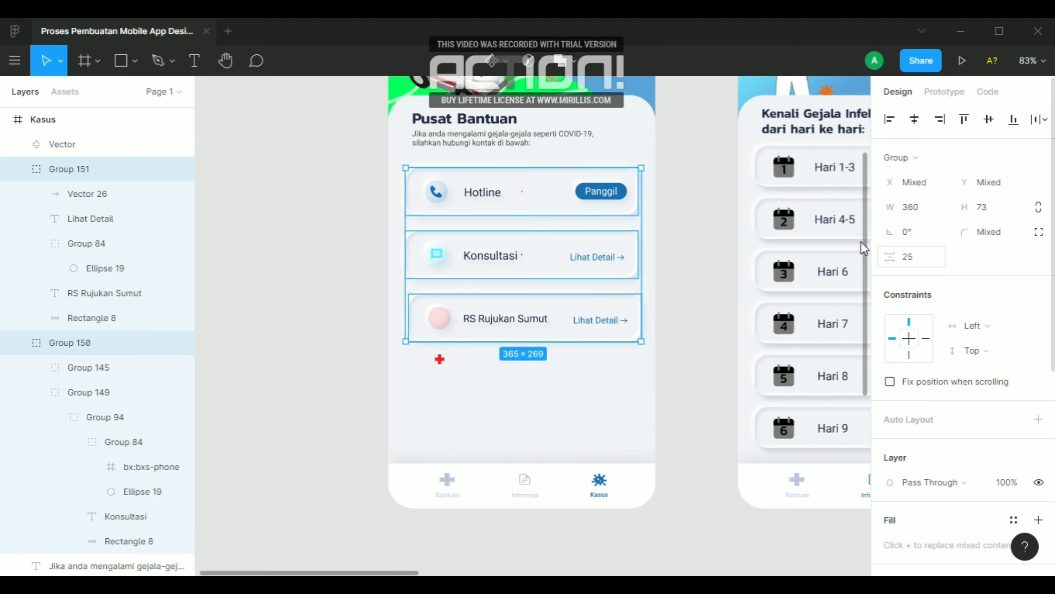
pyautogui.hotkey('ctrl', 'z')
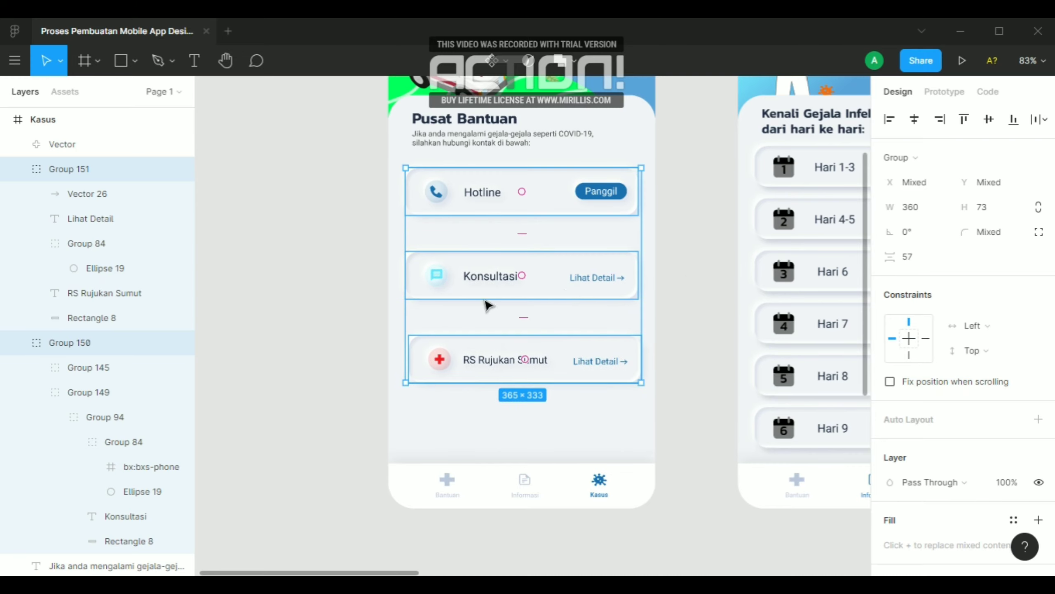
# Group the red plus icon with the RS Rujukan Sumut card and collapse the expanded layer groups
pyautogui.click(430, 398)
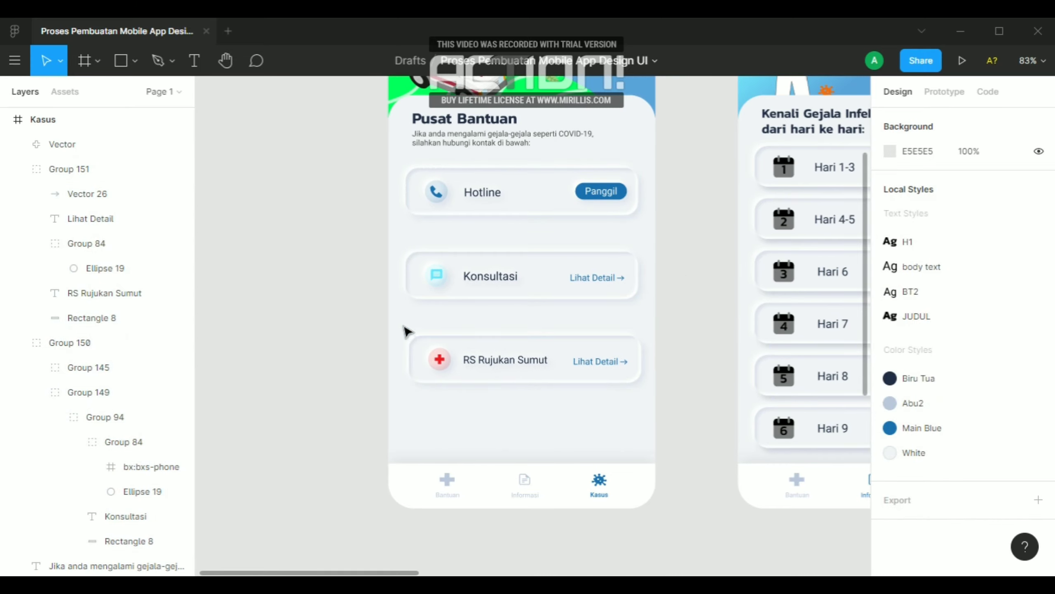
pyautogui.moveTo(403, 326); pyautogui.dragTo(655, 391)
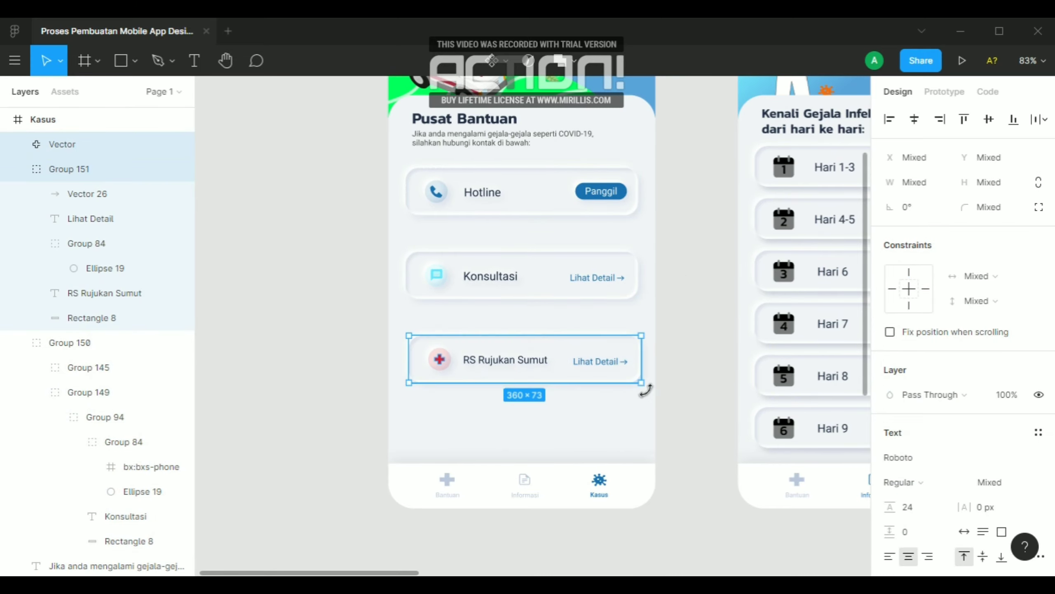
pyautogui.hotkey('ctrl', 'g')
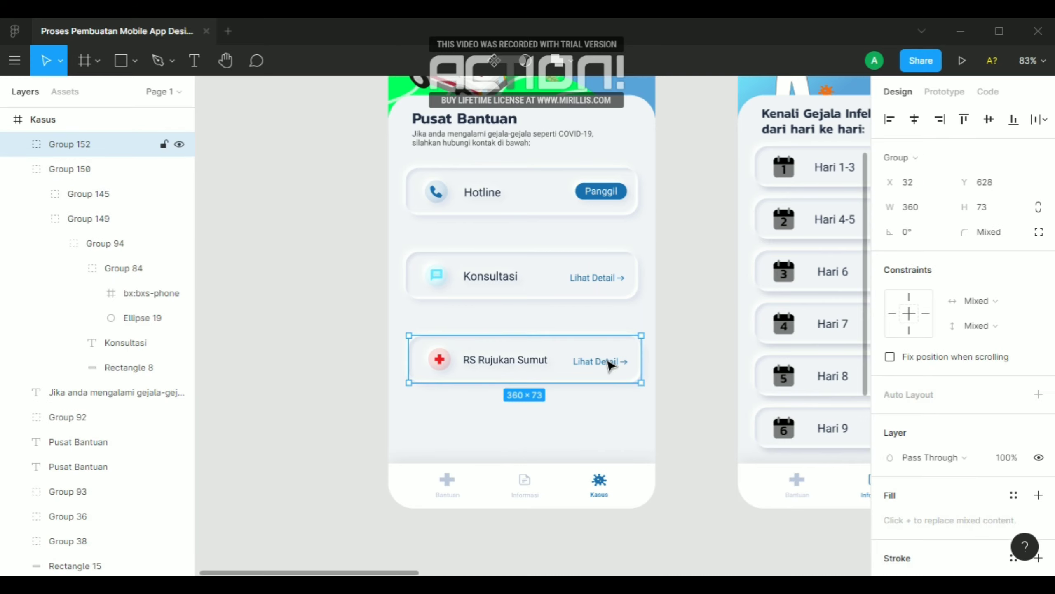
pyautogui.click(17, 169)
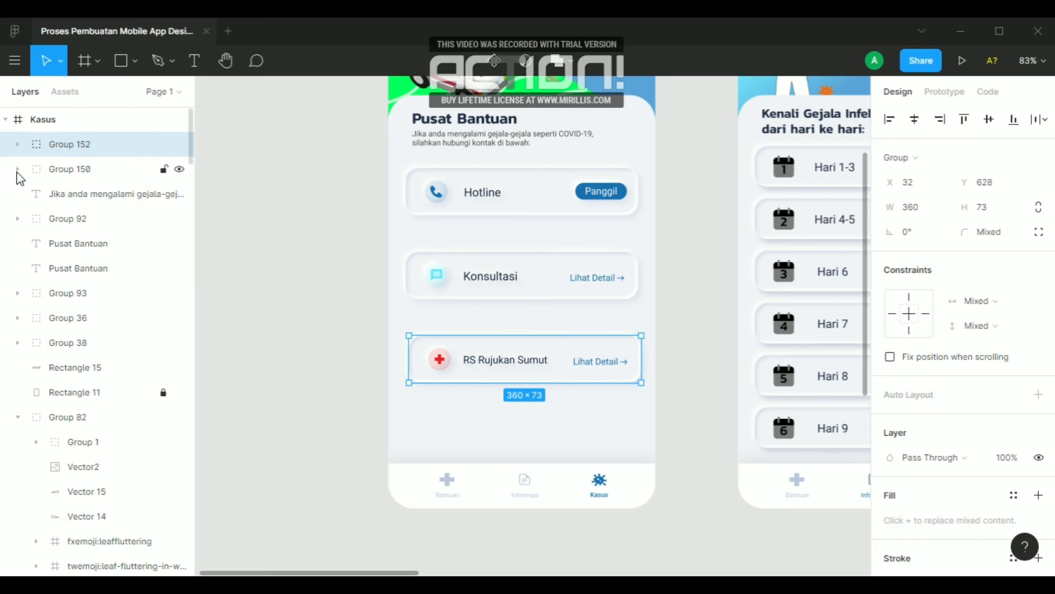
pyautogui.moveTo(488, 439); pyautogui.dragTo(493, 203)
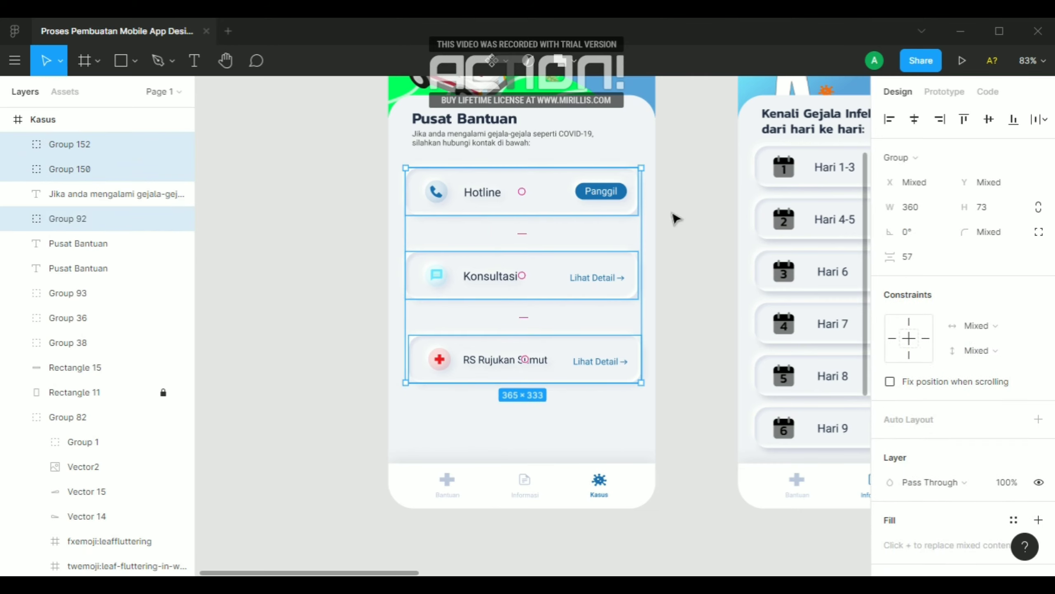
pyautogui.click(1040, 119)
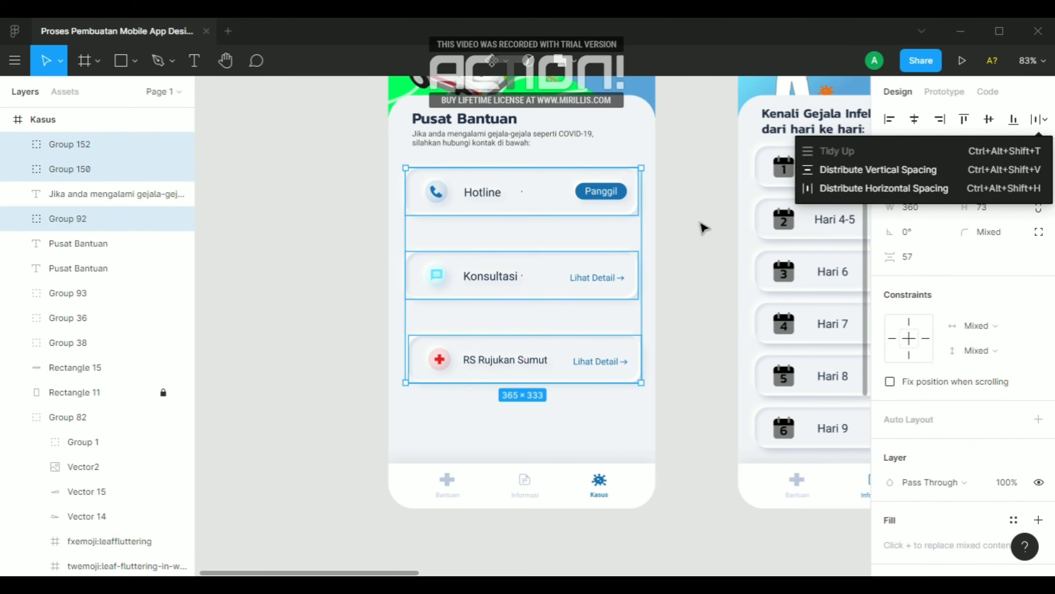
pyautogui.click(702, 229)
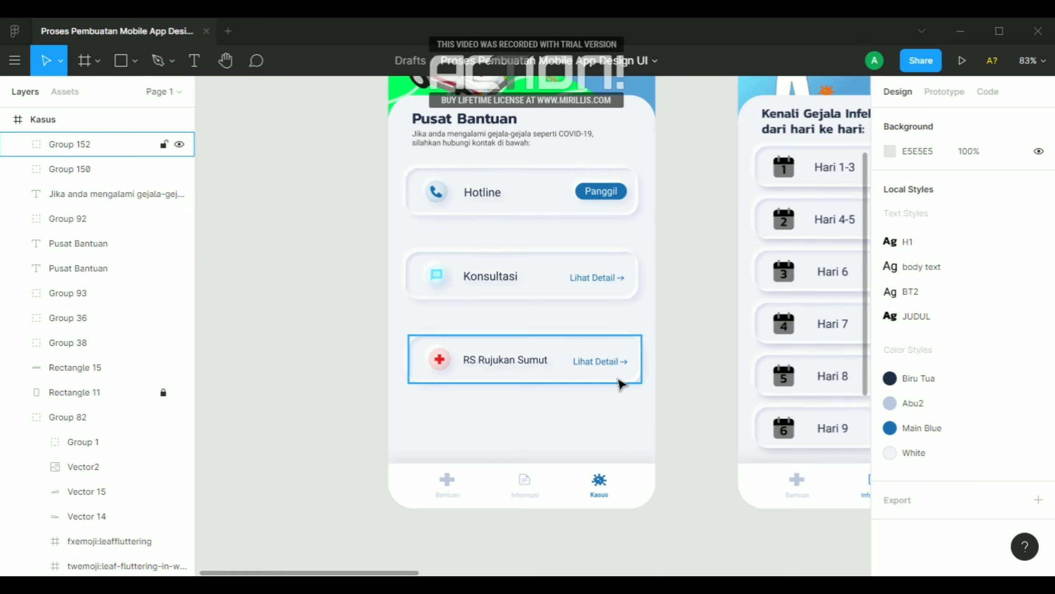
# Center the RS Rujukan Sumut card horizontally in the screen, at X 27, in line with the other cards
pyautogui.click(623, 379)
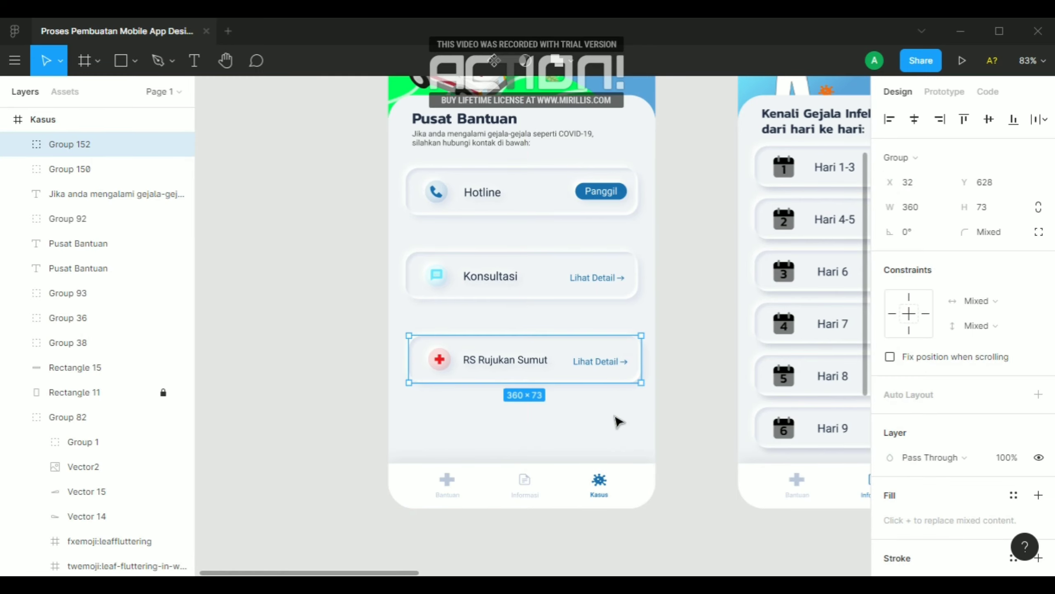
pyautogui.hotkey('alt', 'h')
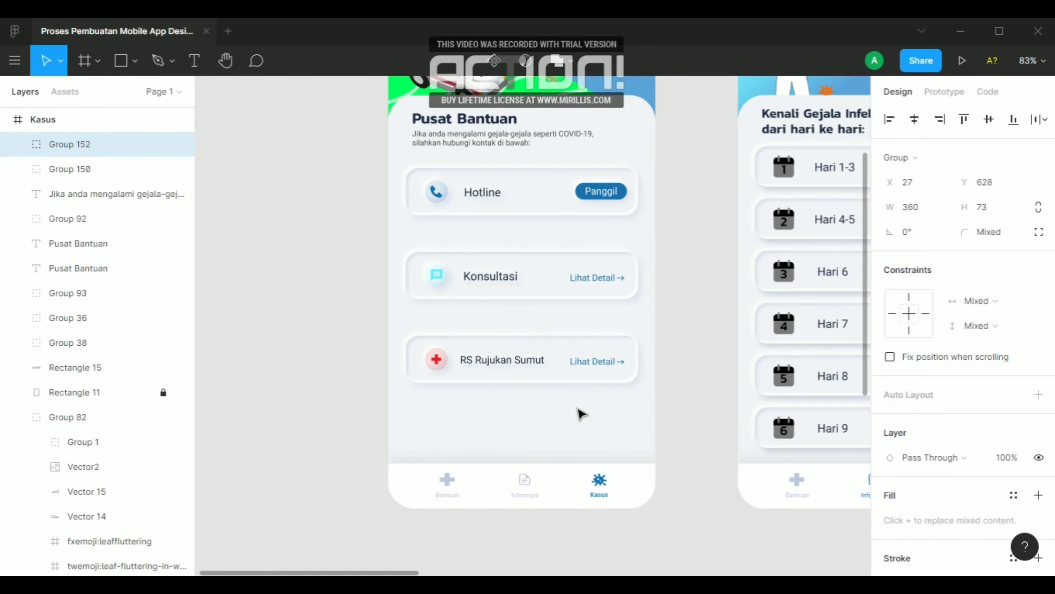
pyautogui.click(575, 289)
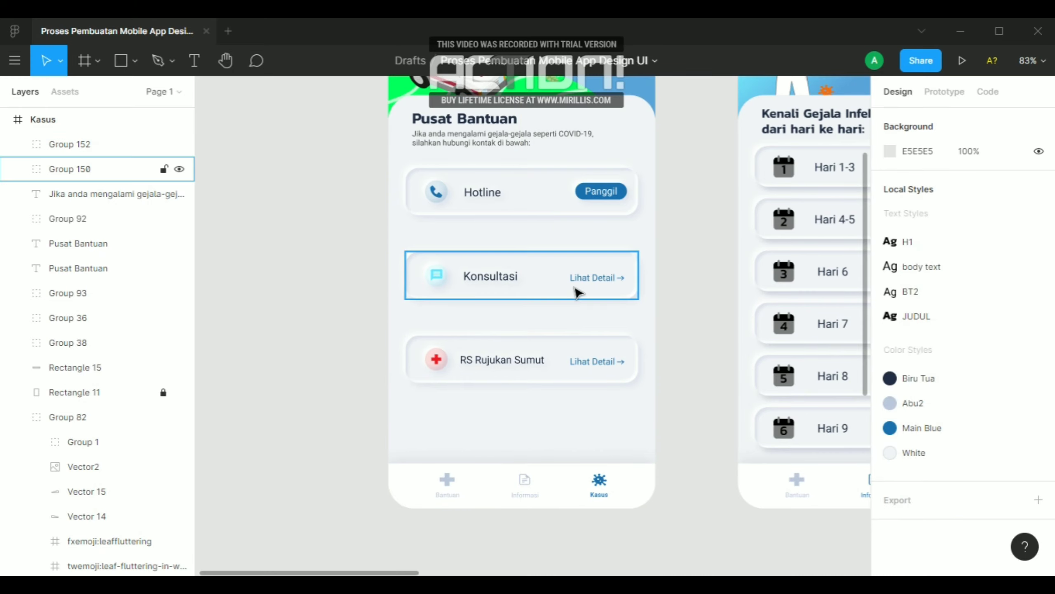
pyautogui.click(545, 213)
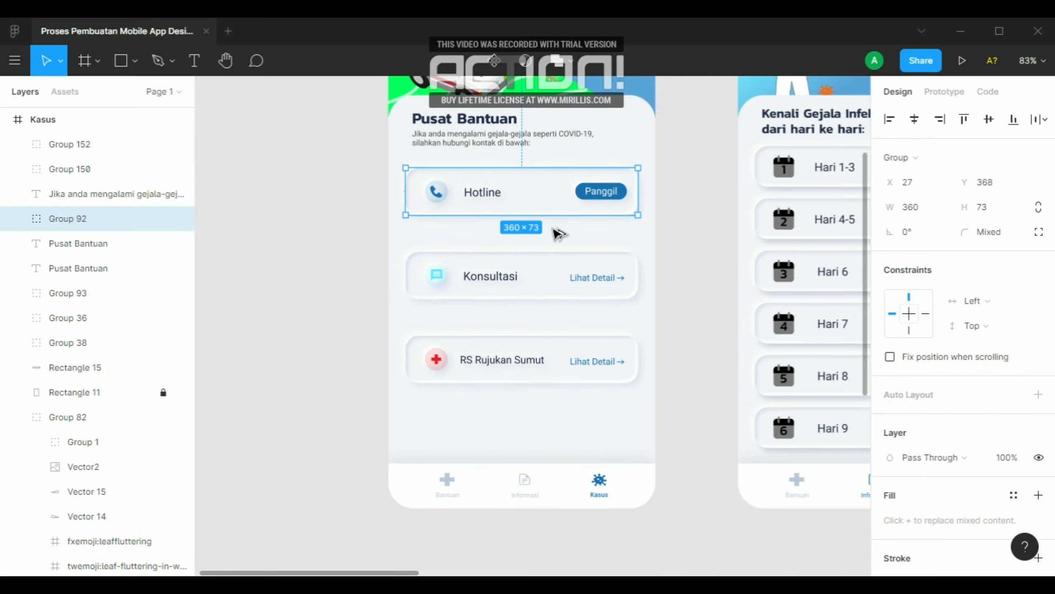
# Set the vertical spacing between the Hotline, Konsultasi and RS Rujukan Sumut cards to 20
pyautogui.moveTo(540, 420); pyautogui.dragTo(515, 198)
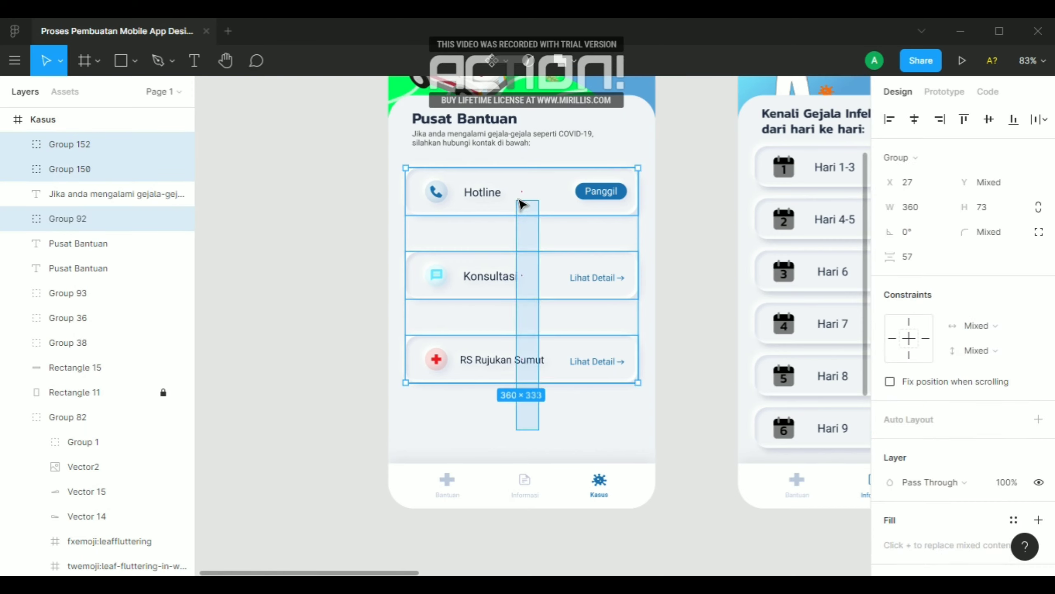
pyautogui.click(1043, 120)
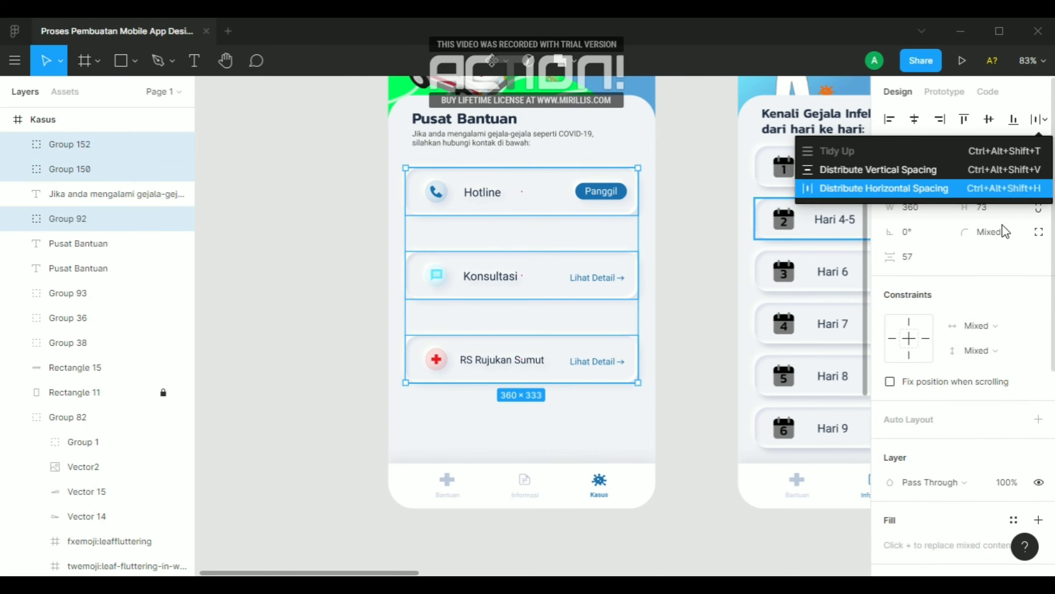
pyautogui.click(907, 257)
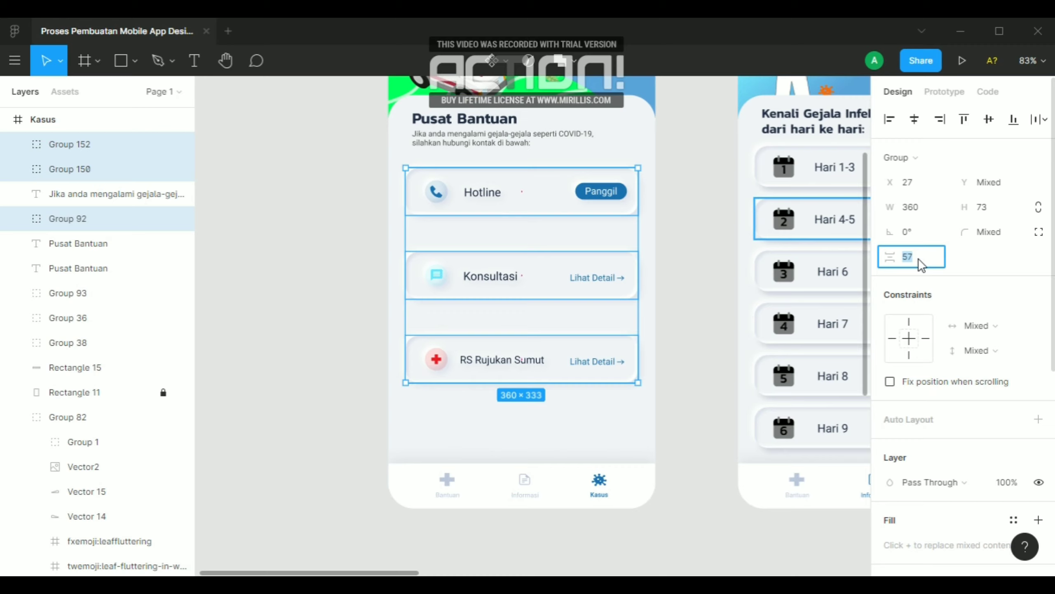
pyautogui.press('Return')
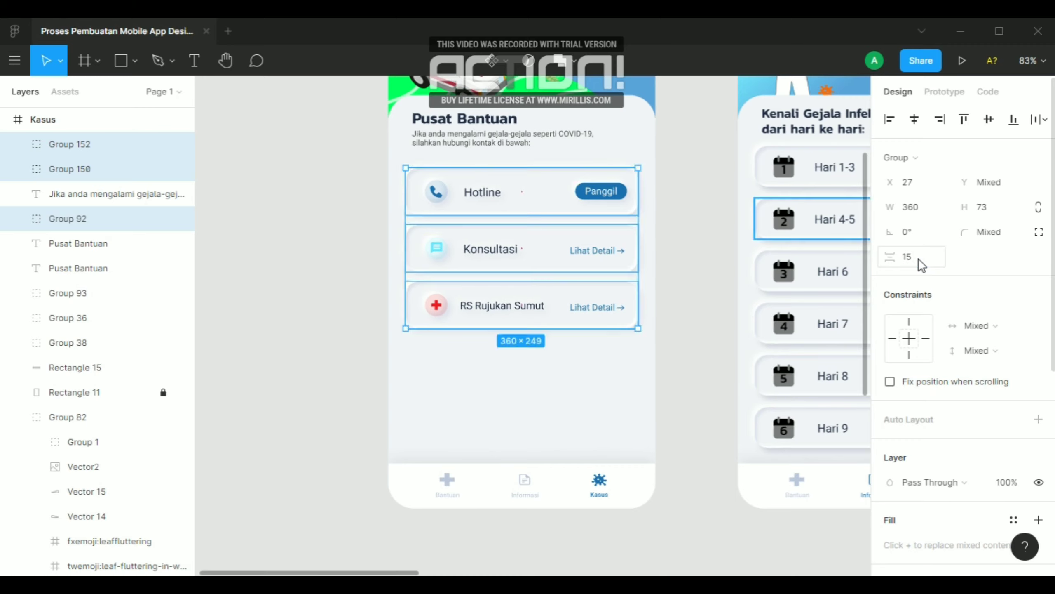
pyautogui.press('Return')
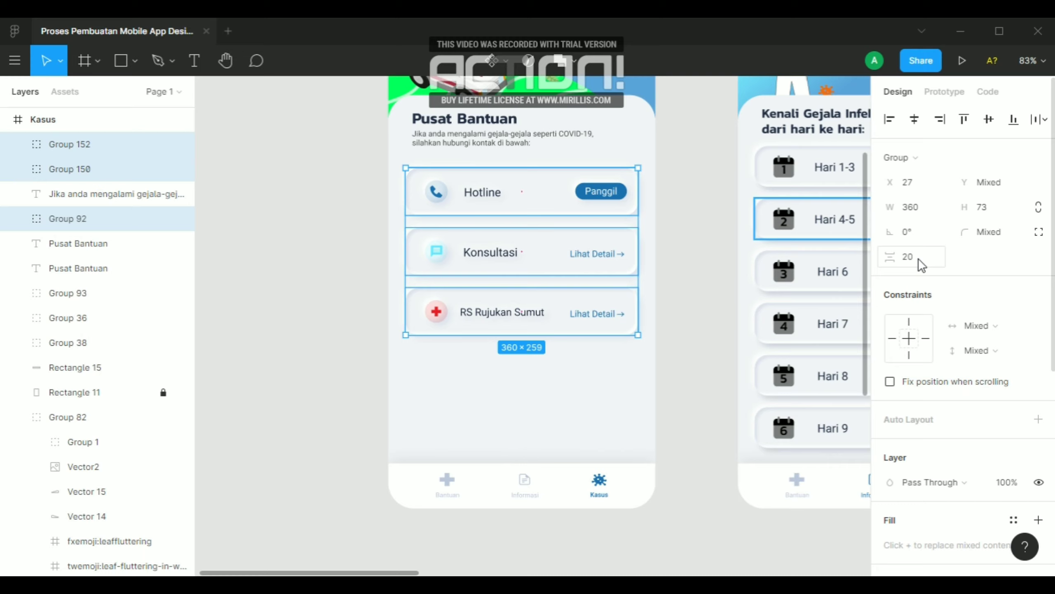
pyautogui.click(360, 238)
# Move the description text under the "Pusat Bantuan" heading down to Y 316
pyautogui.click(464, 142)
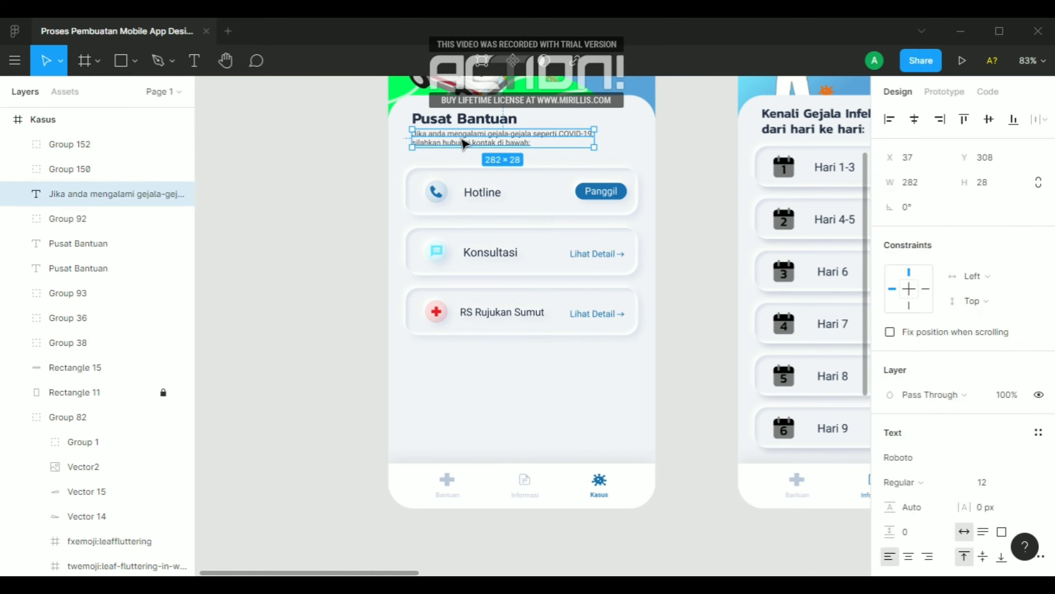
pyautogui.moveTo(463, 143); pyautogui.dragTo(464, 148)
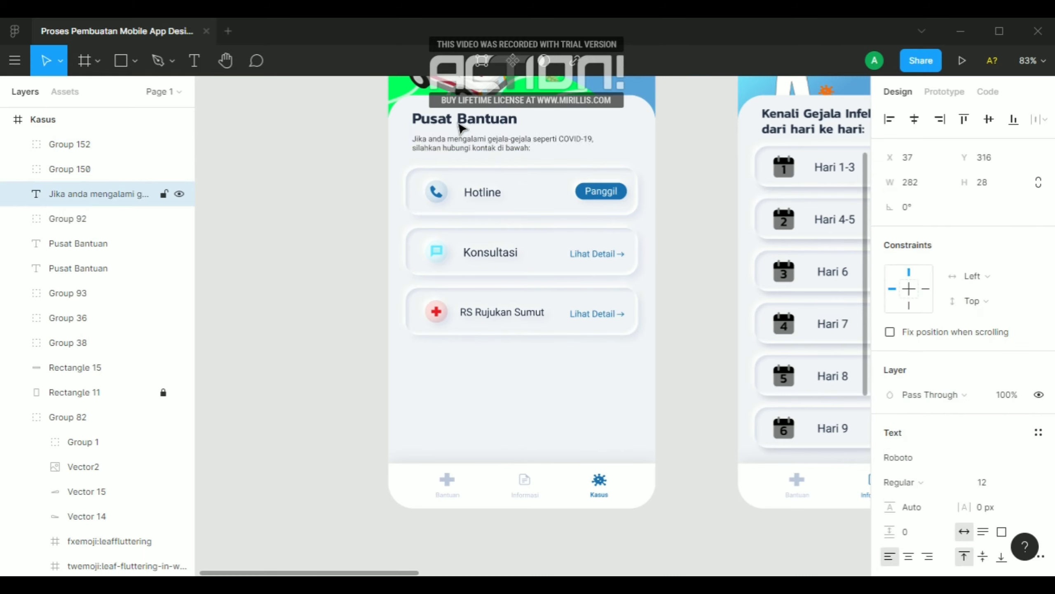
pyautogui.click(326, 207)
# Move Frame 3 up so that it sits beside the row of three phone screens
pyautogui.scroll(-6, 590, 233)
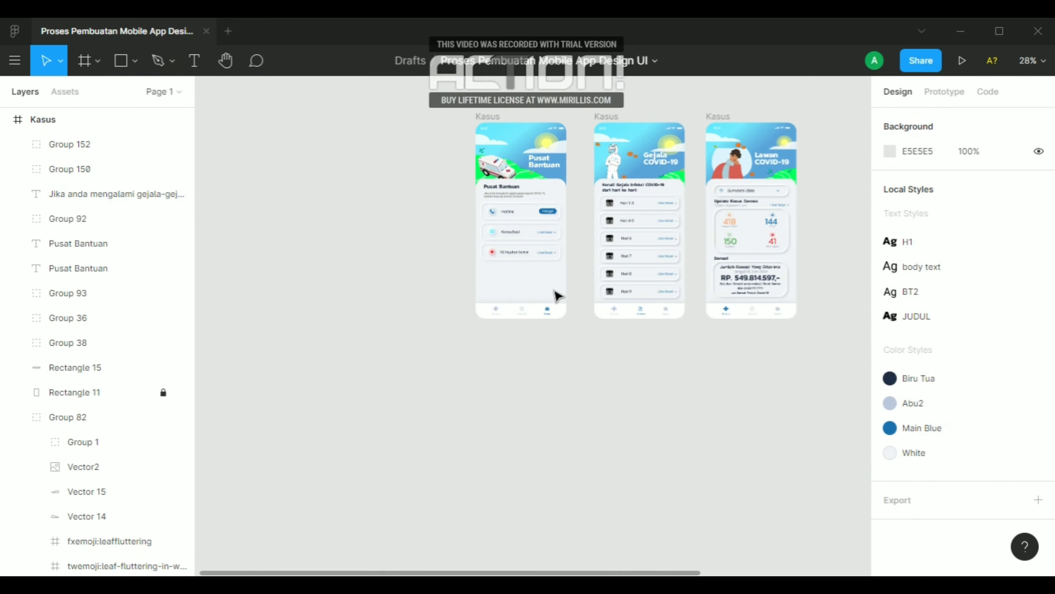
pyautogui.scroll(-1, 455, 314)
pyautogui.scroll(-2, 440, 312)
pyautogui.scroll(-3, 437, 307)
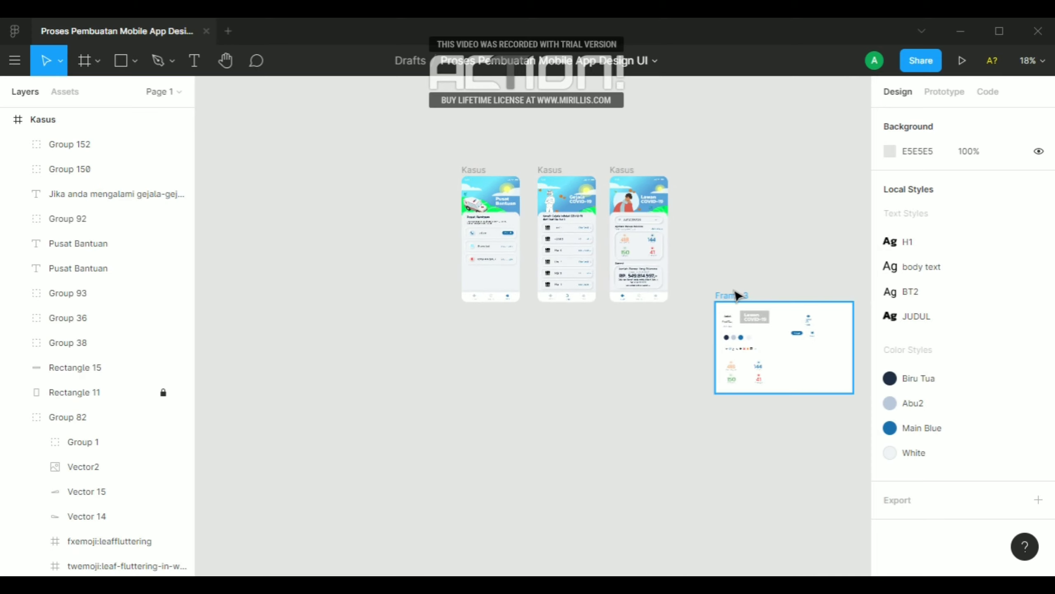
pyautogui.moveTo(726, 289); pyautogui.dragTo(734, 194)
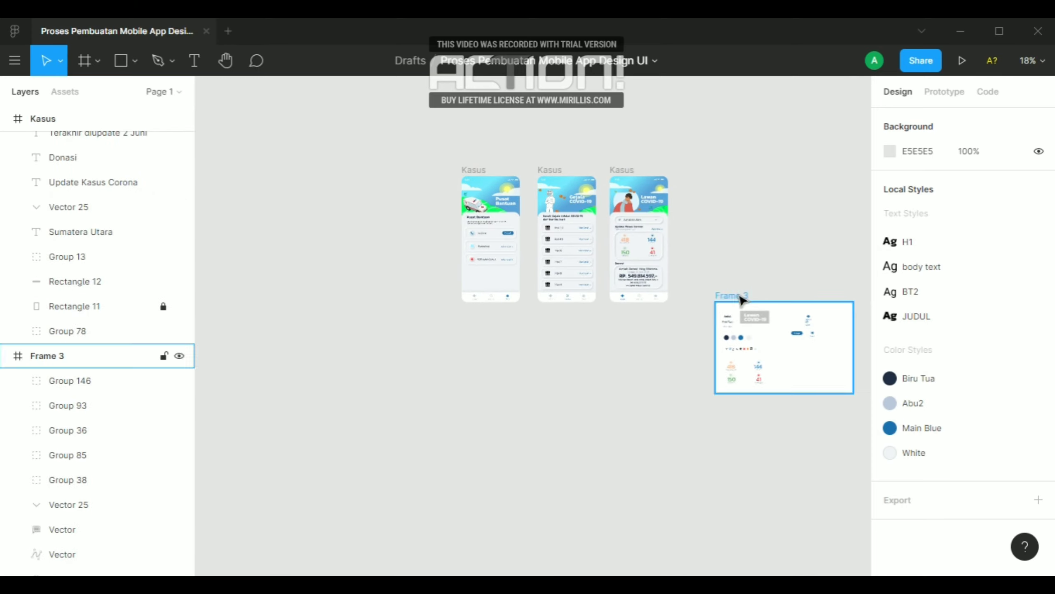
pyautogui.moveTo(741, 298); pyautogui.dragTo(739, 199)
pyautogui.click(580, 488)
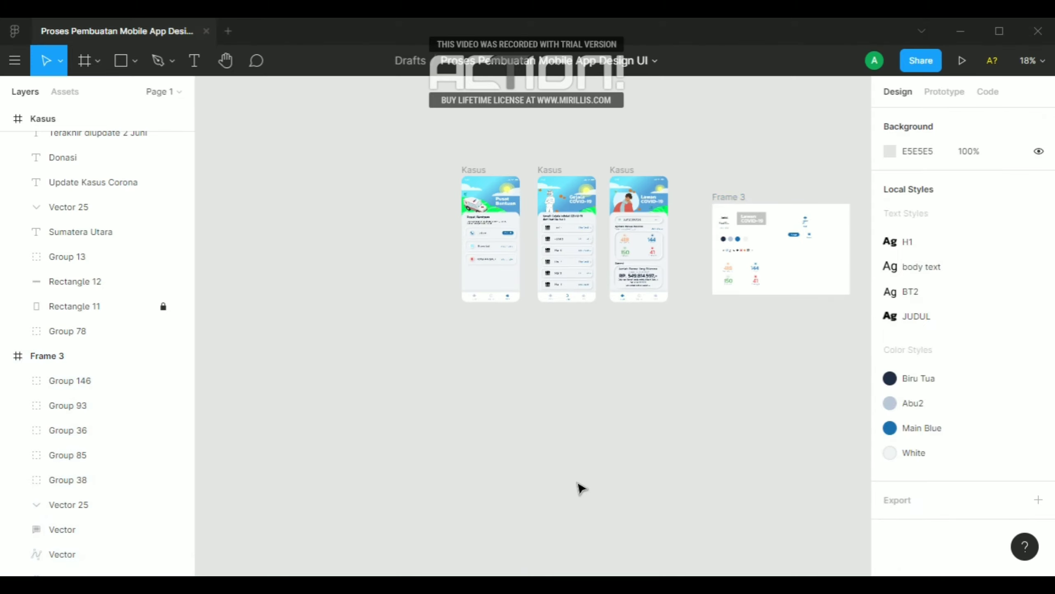